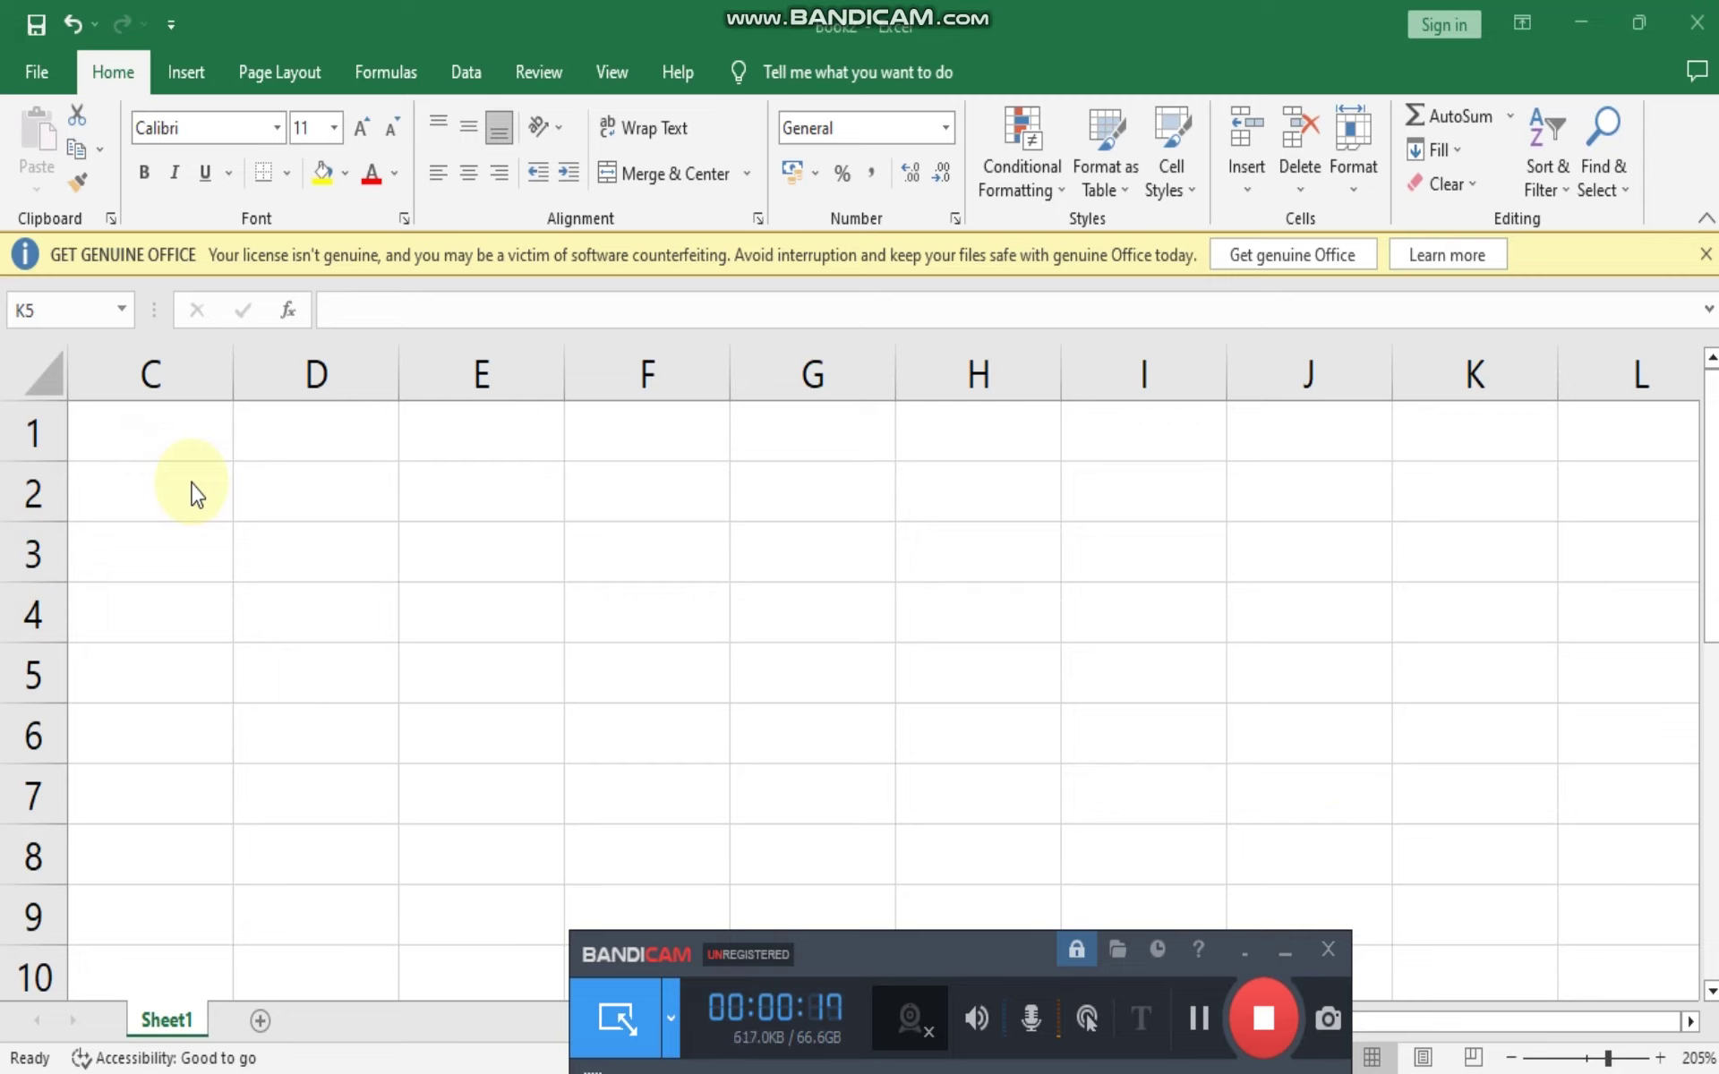
Enter 'hello my people welcome to our today's lesson' into cell C1, fixing typos along the way.
click(186, 424)
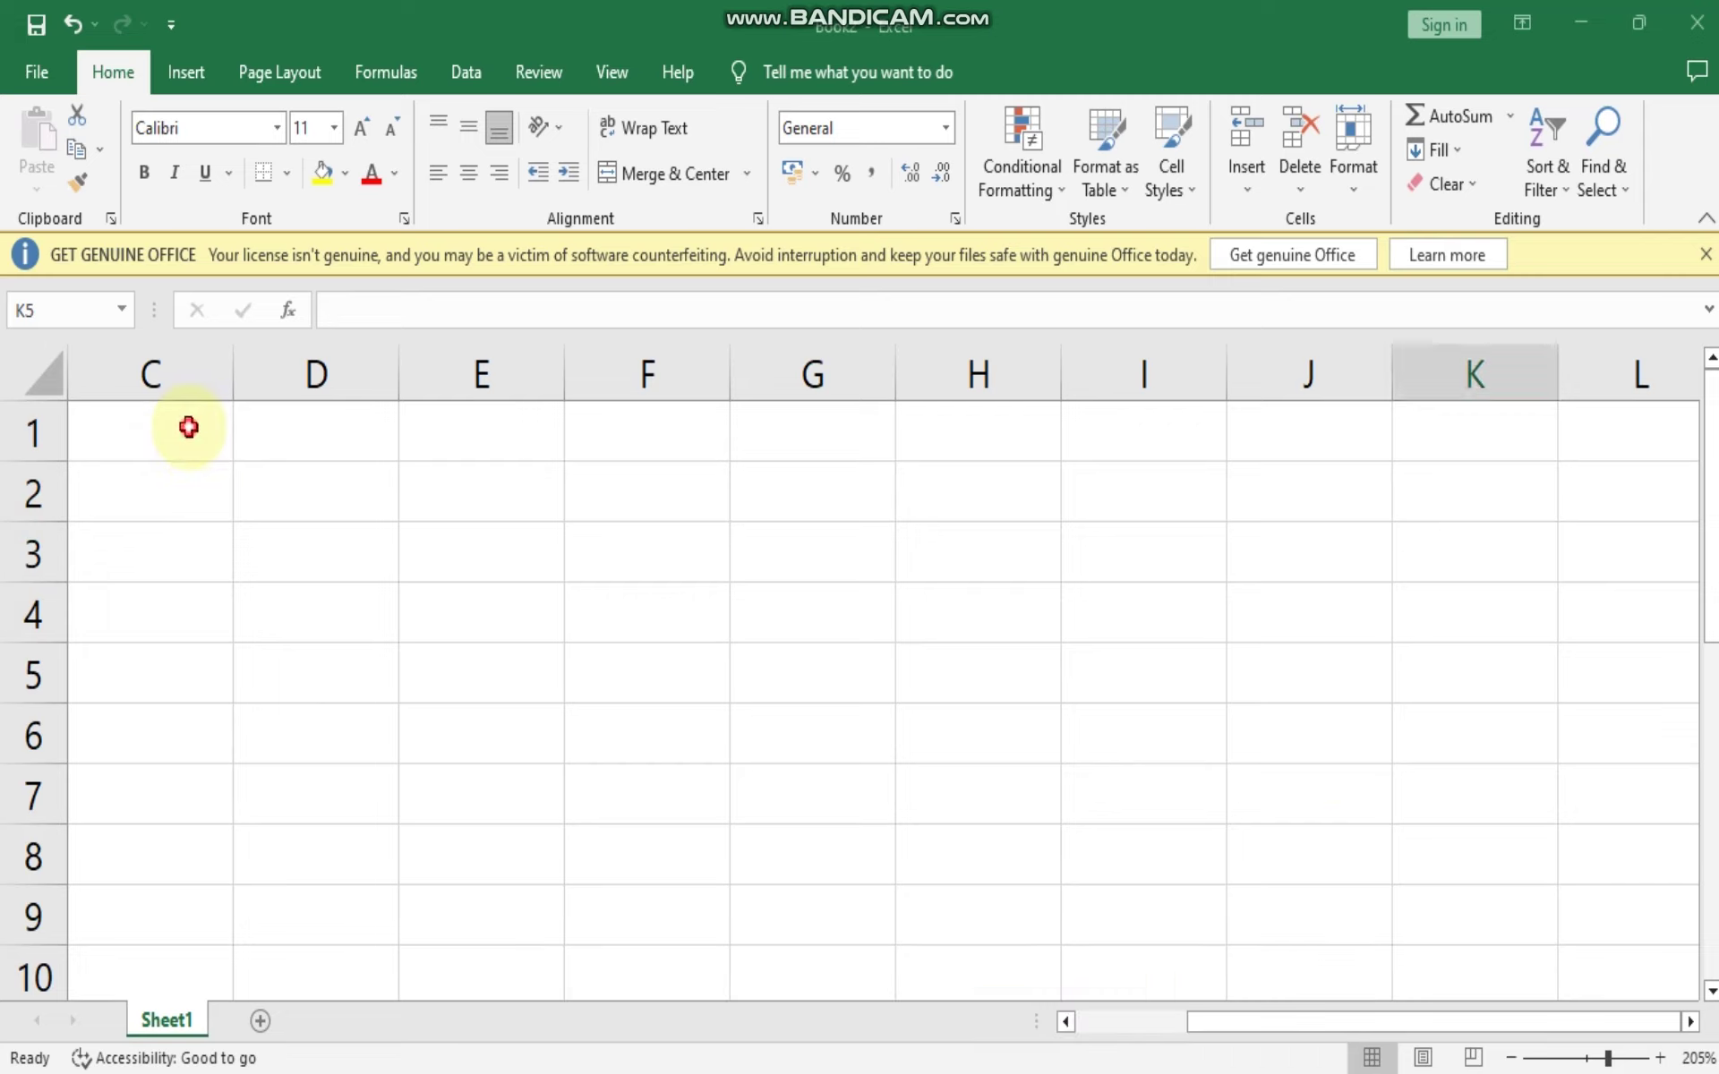
click(188, 427)
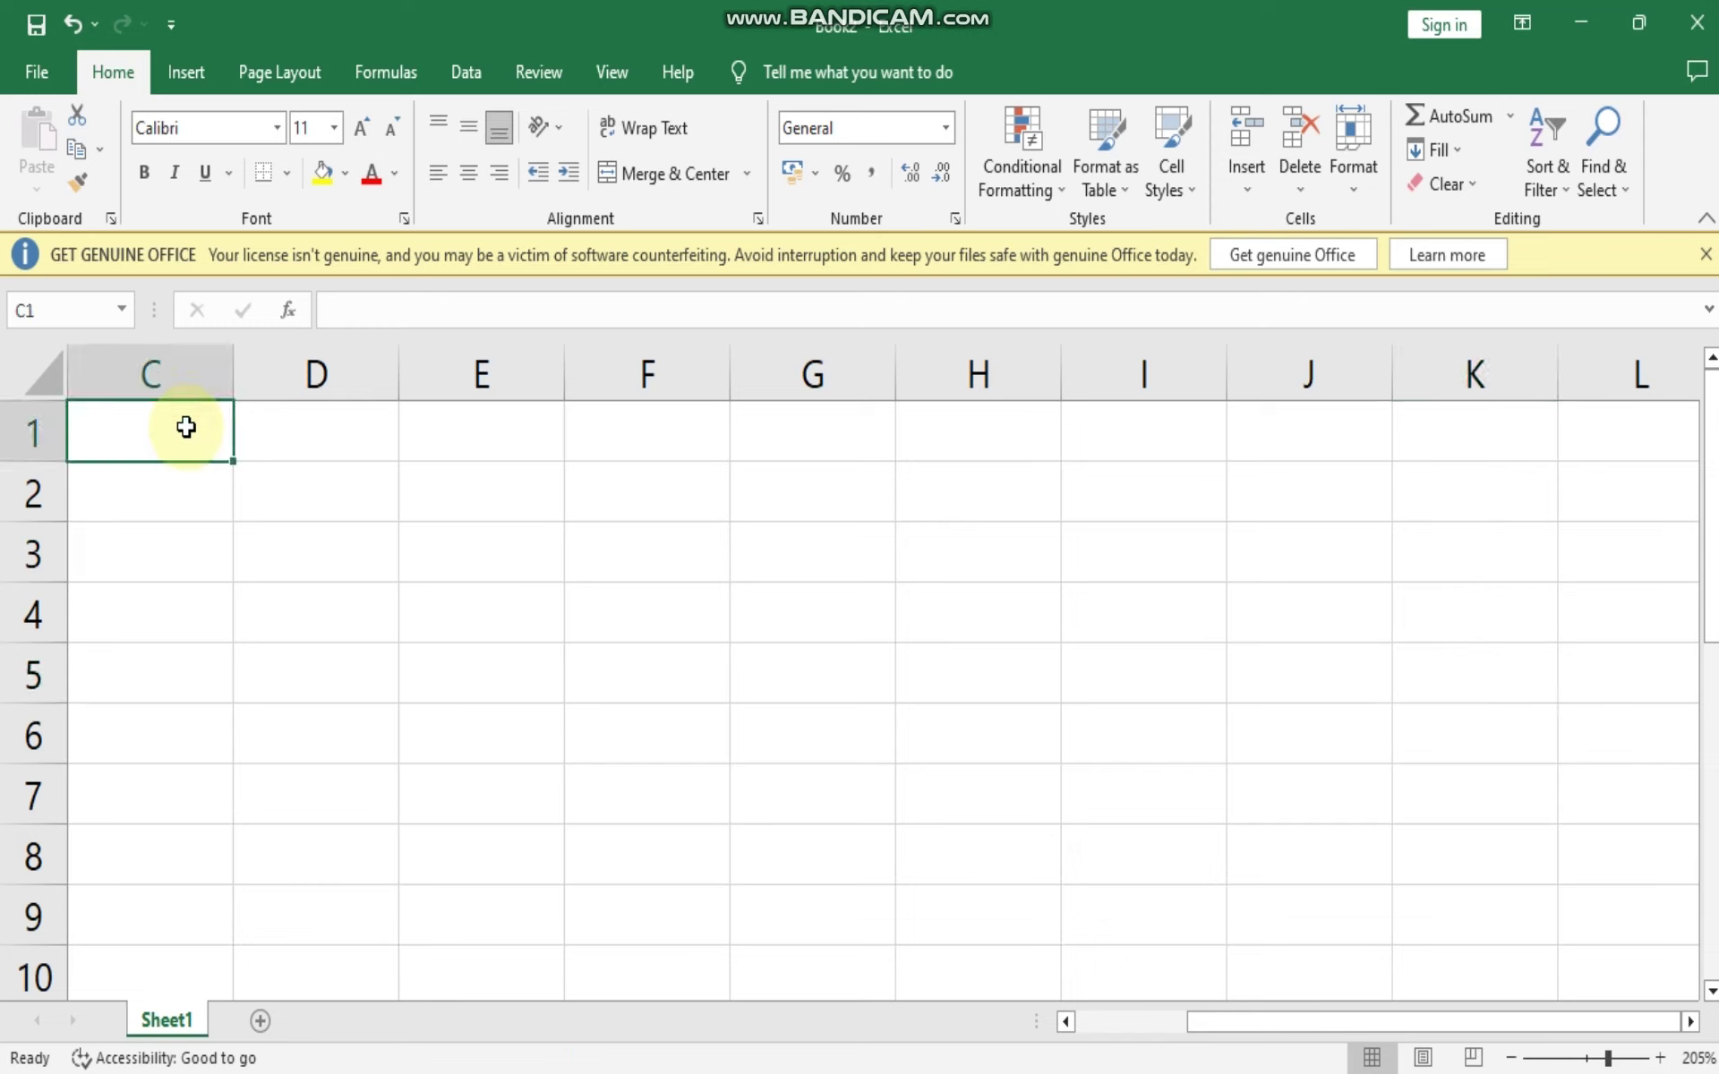
text(hell)
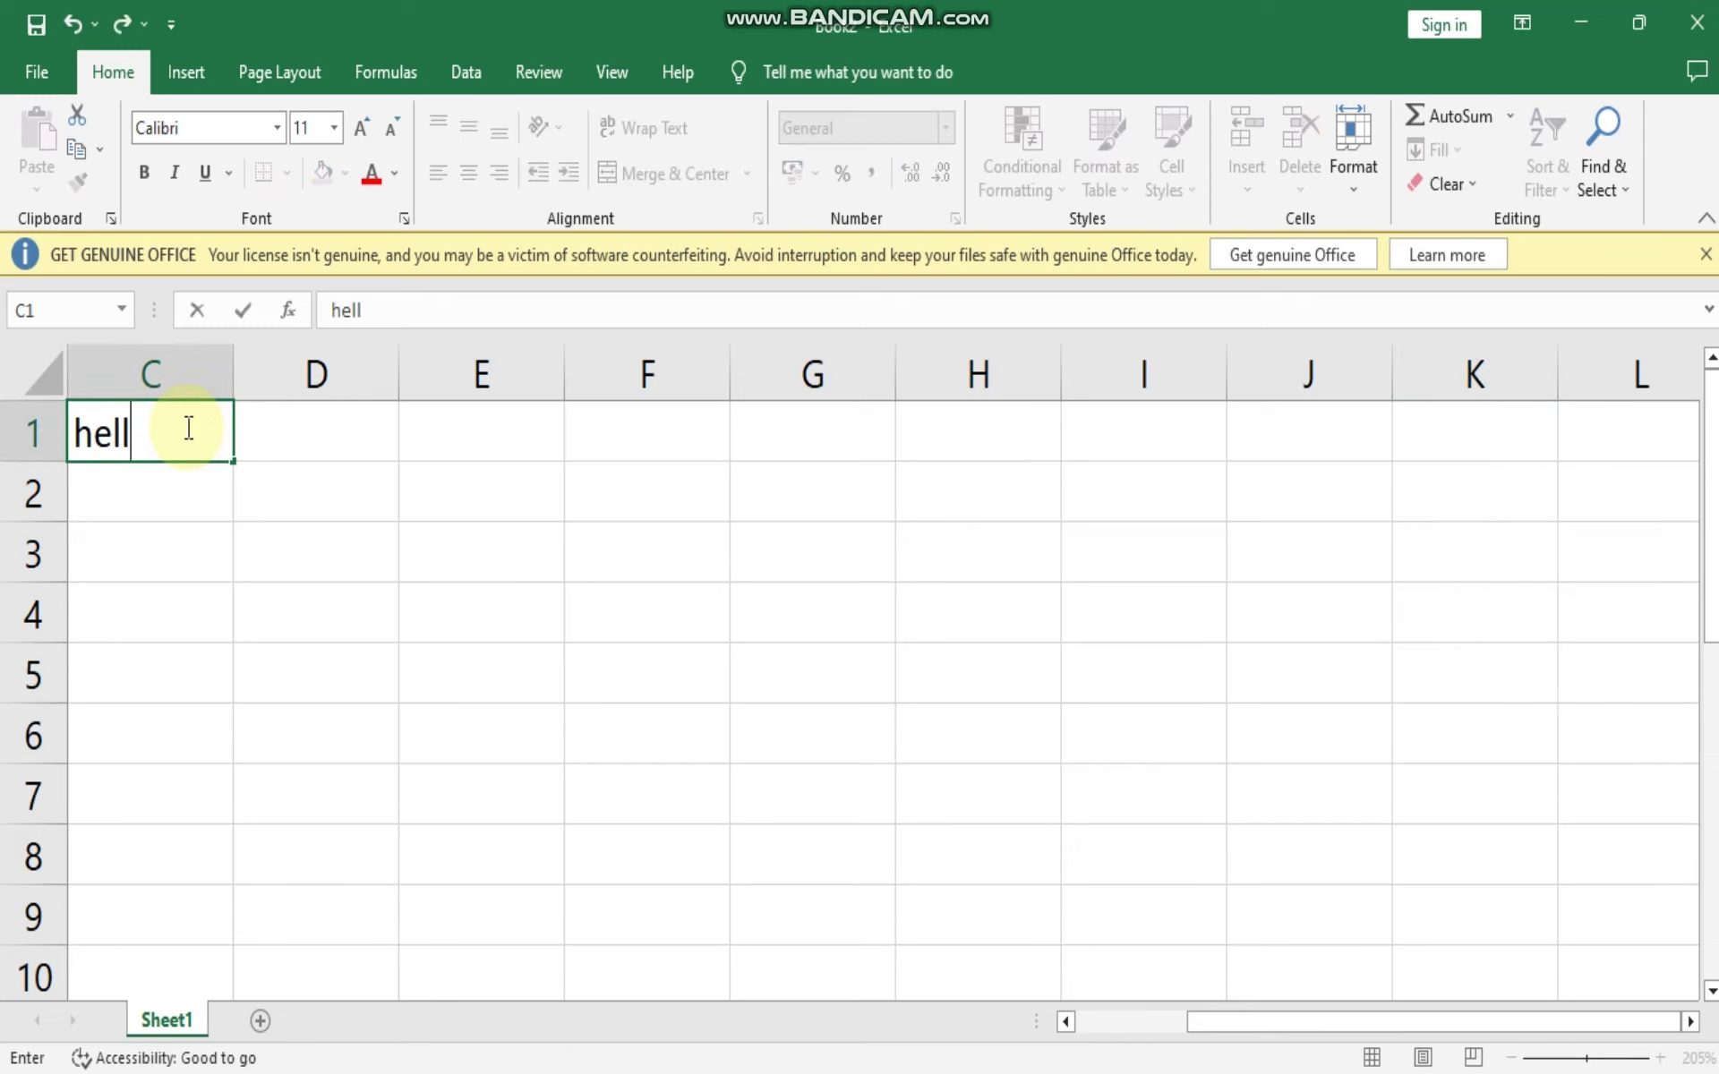
text(o my)
text( people )
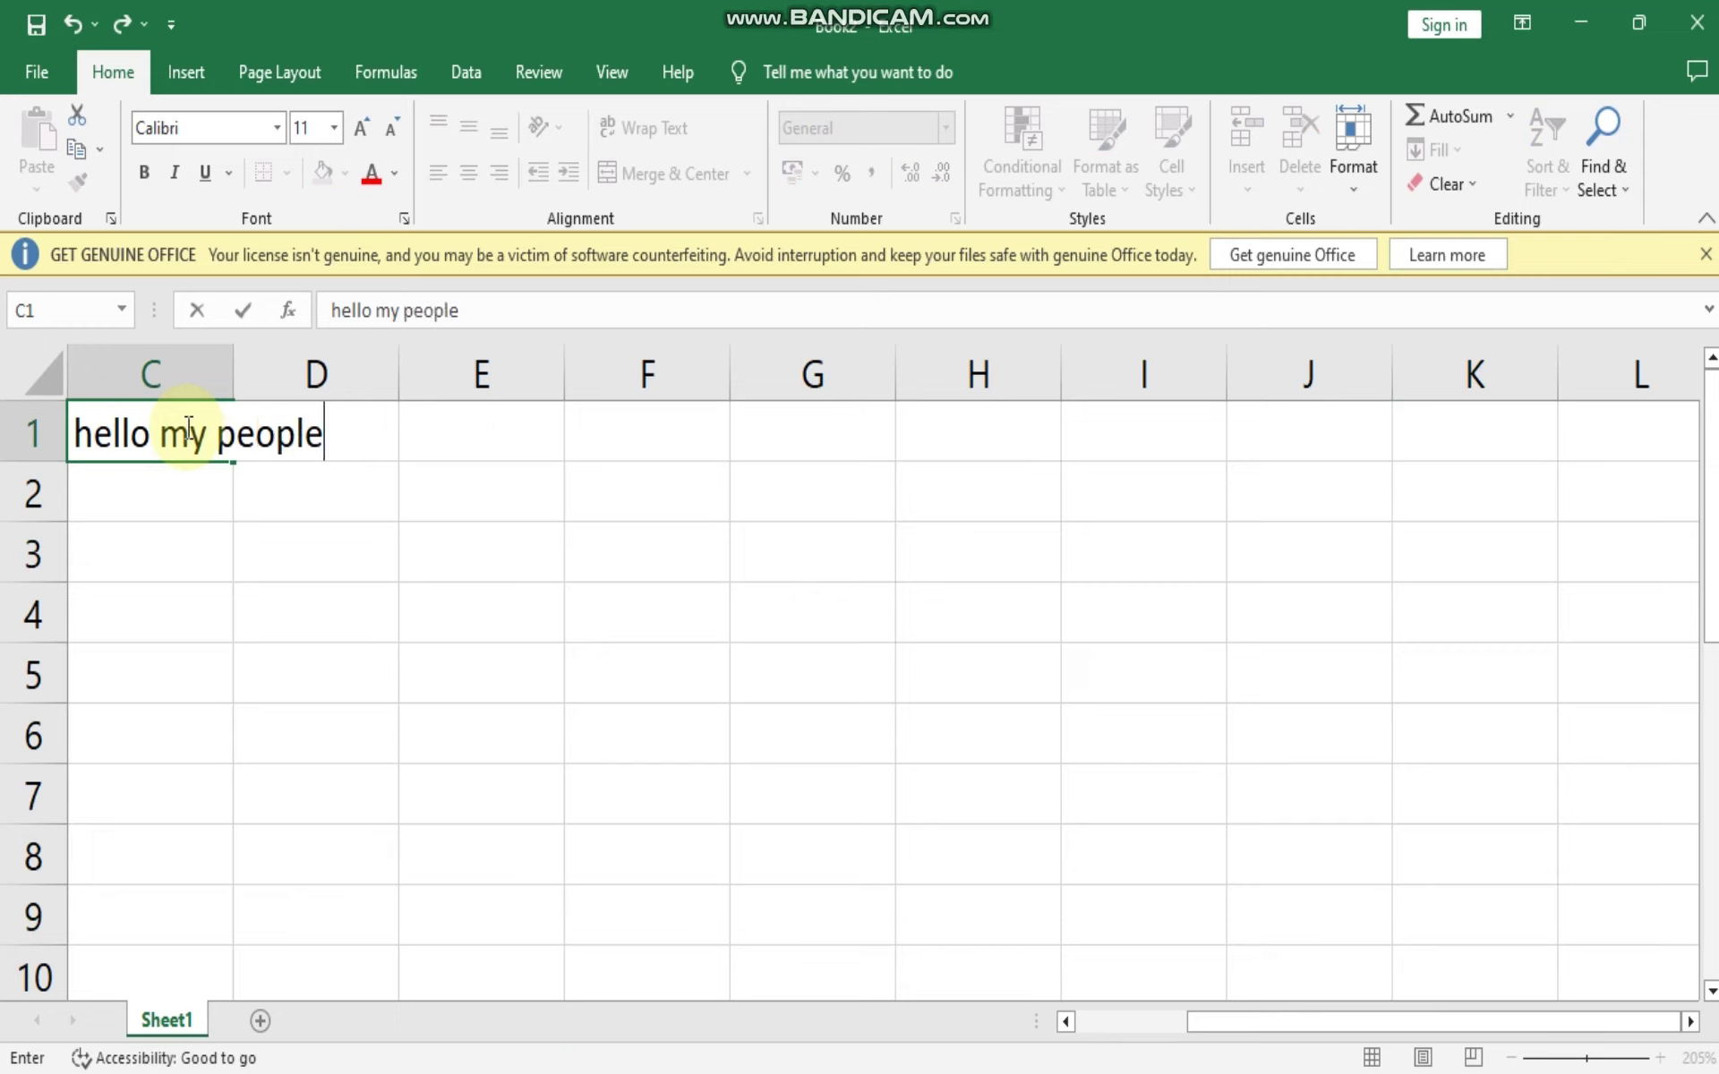
text(we)
text(lcome )
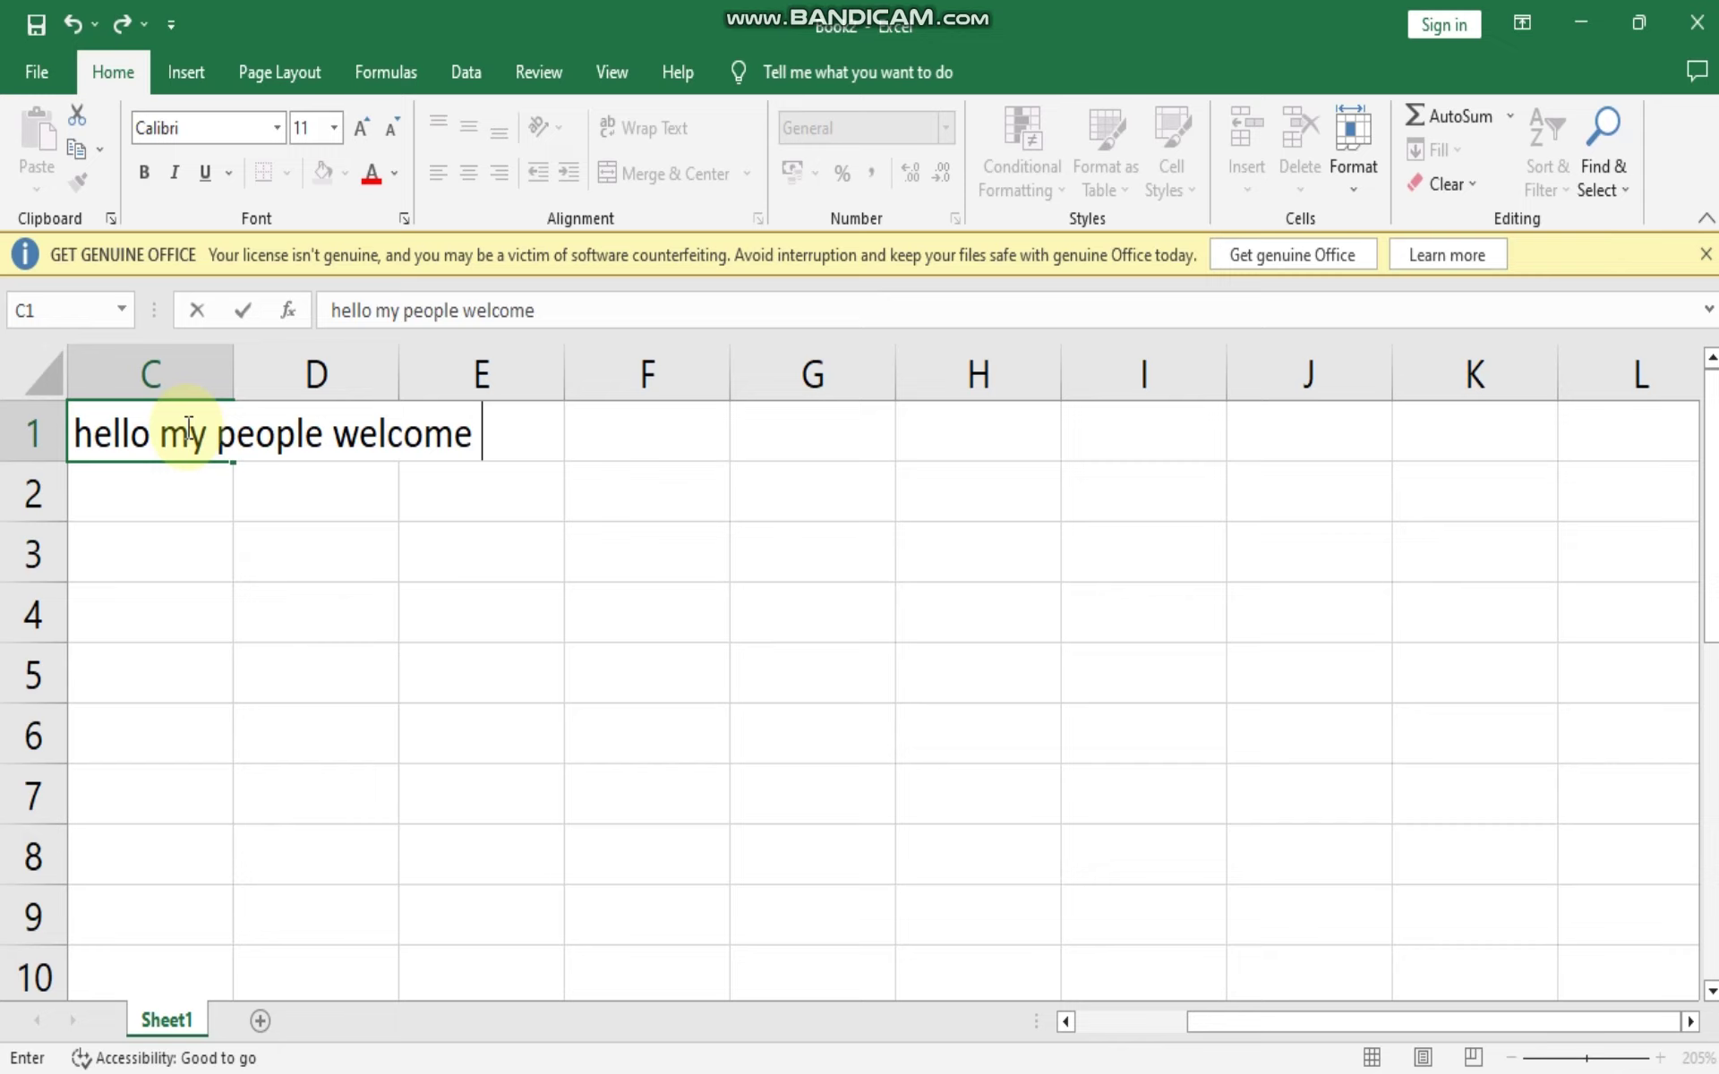
text(too)
key(BackSpace)
text(yo)
key(BackSpace)
key(BackSpace)
text(our )
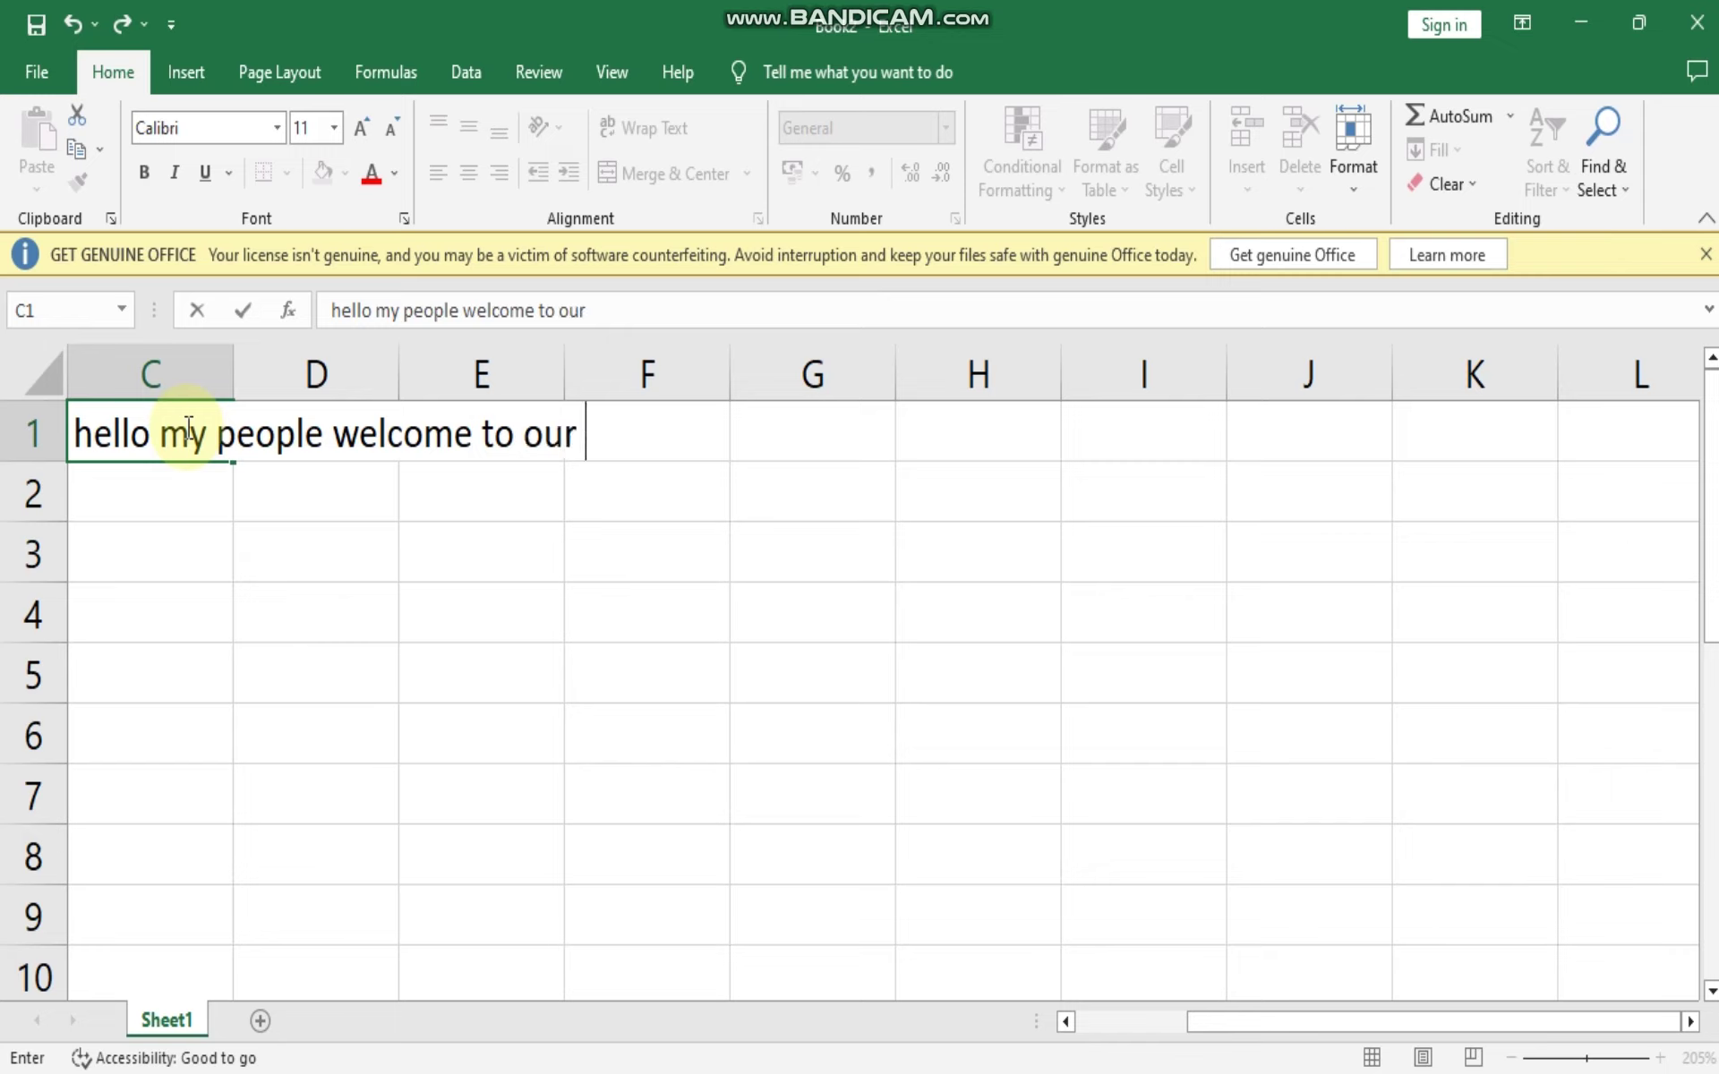
text(today)
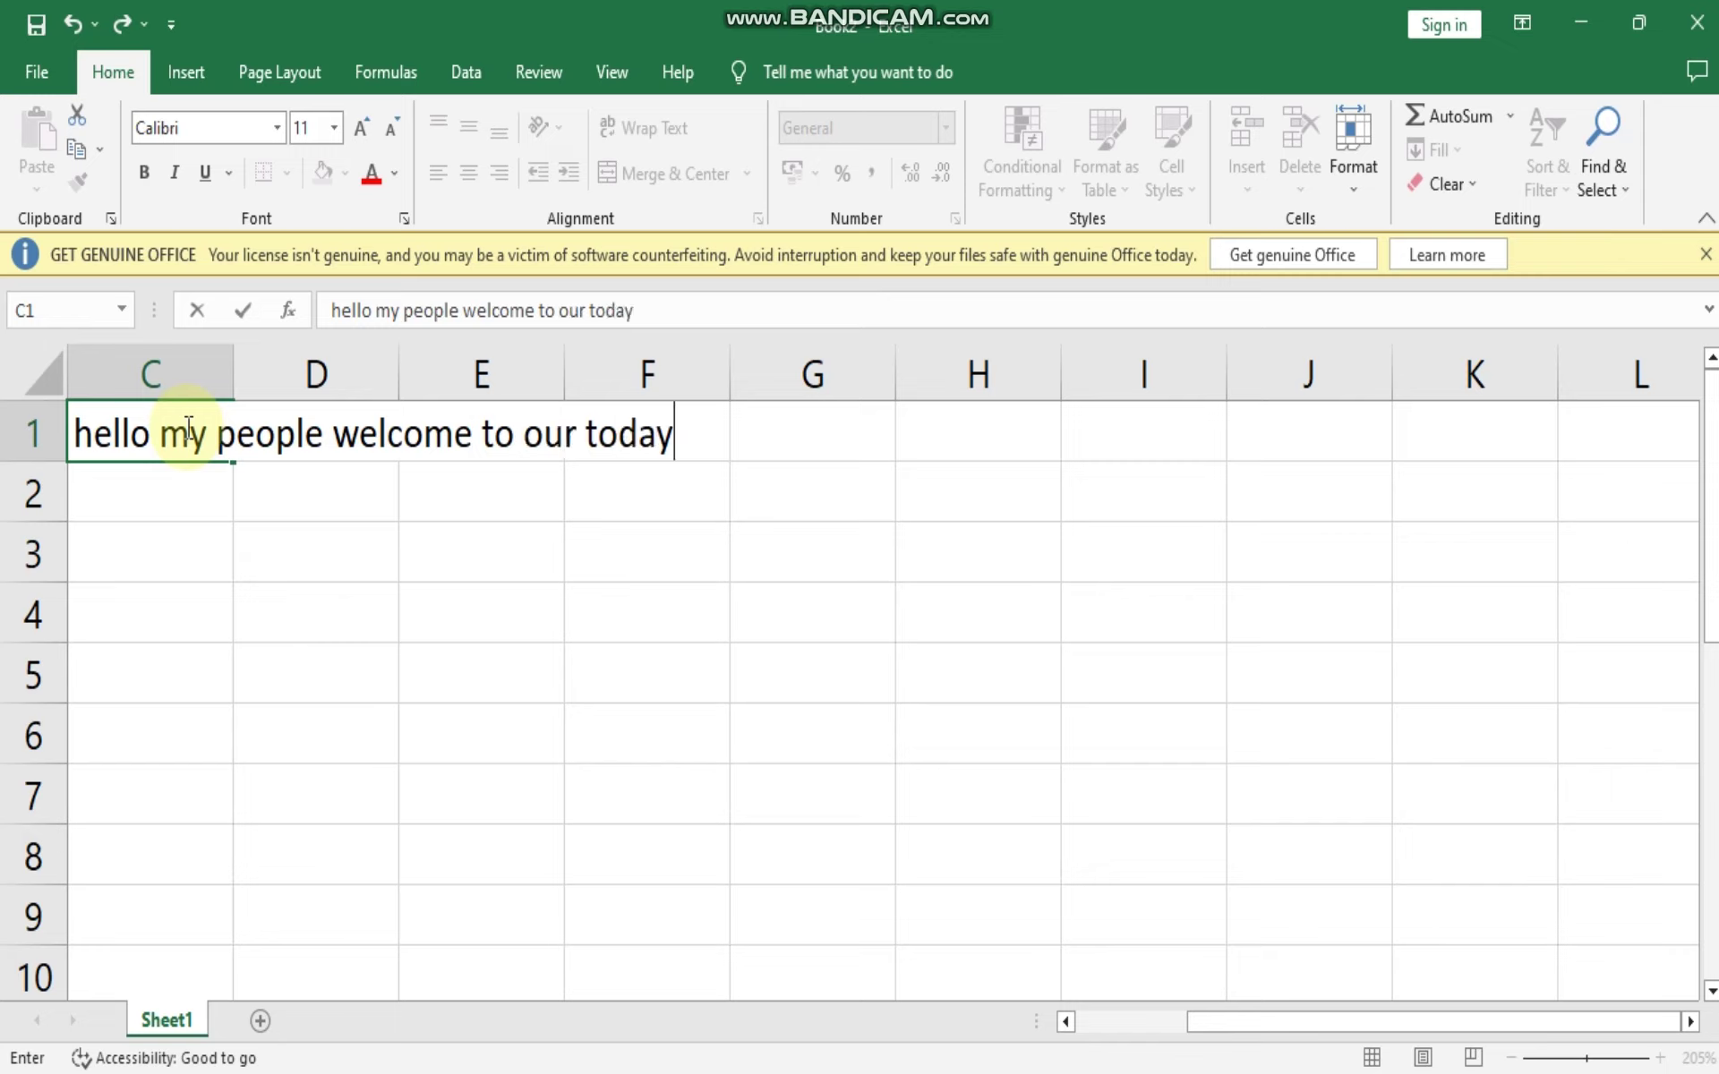
text(')
text(s les)
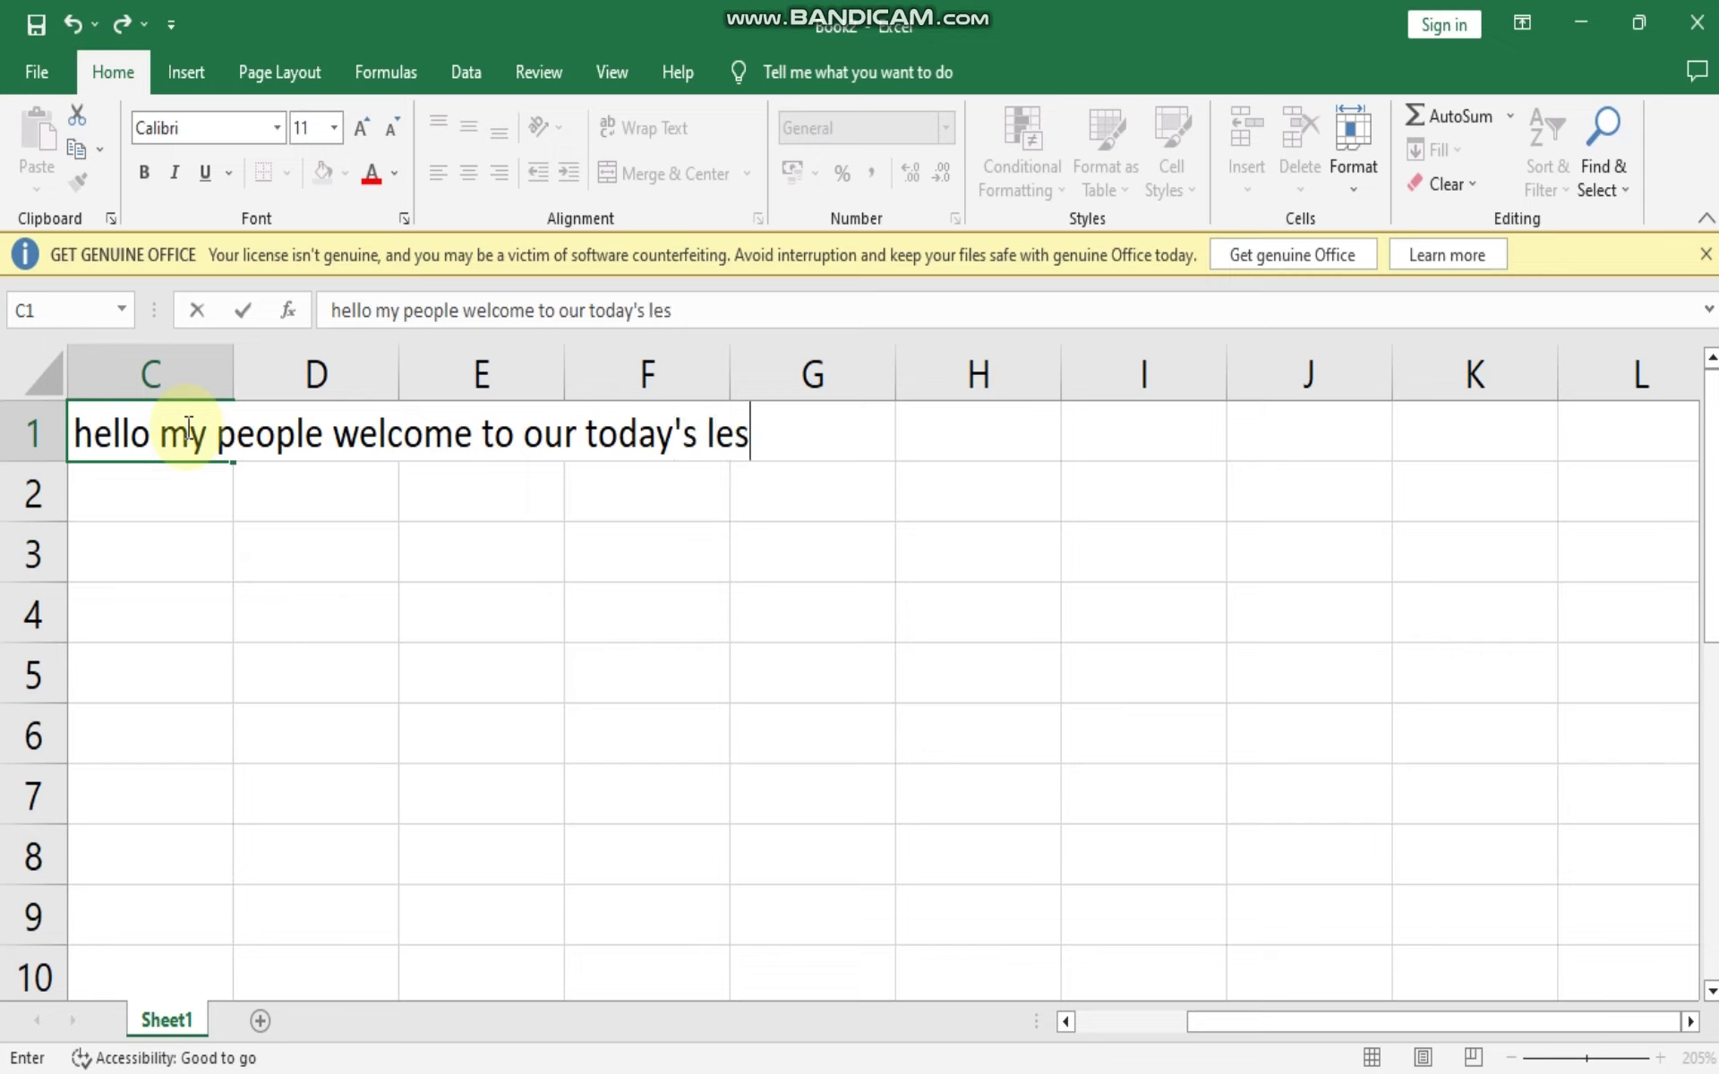
text(son)
click(1230, 677)
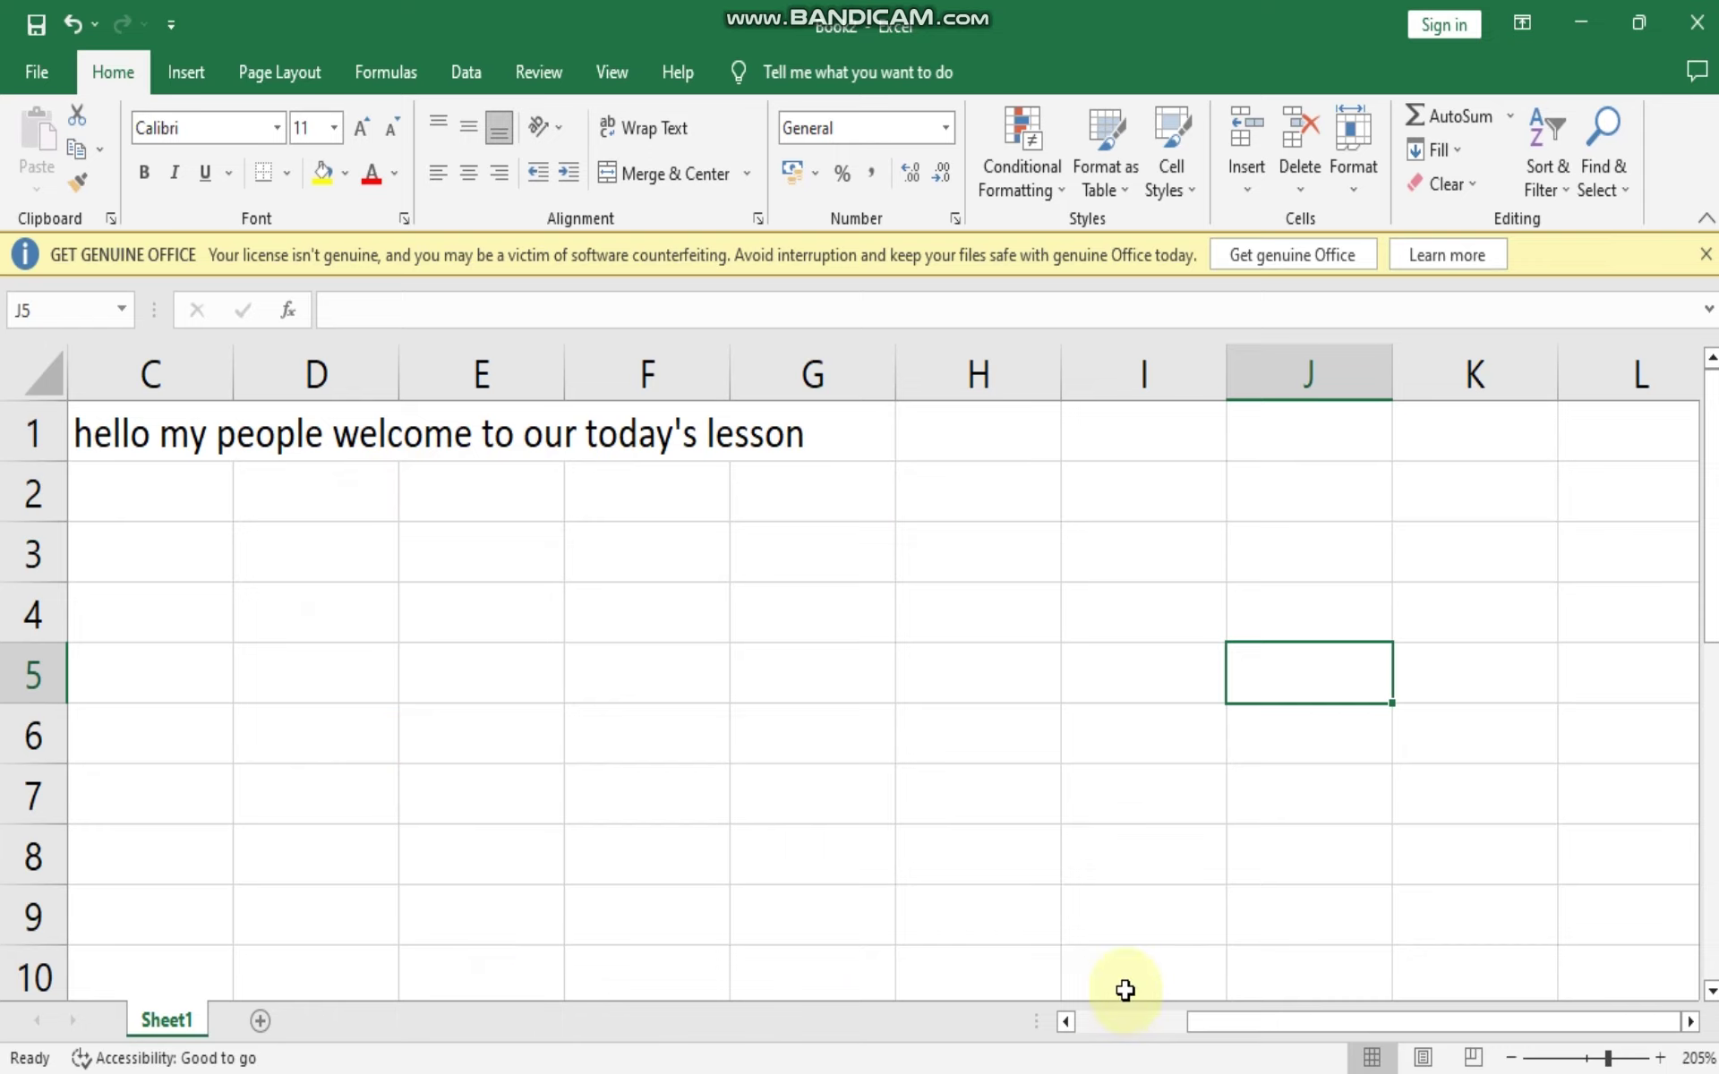
drag(1235, 1024, 1024, 1025)
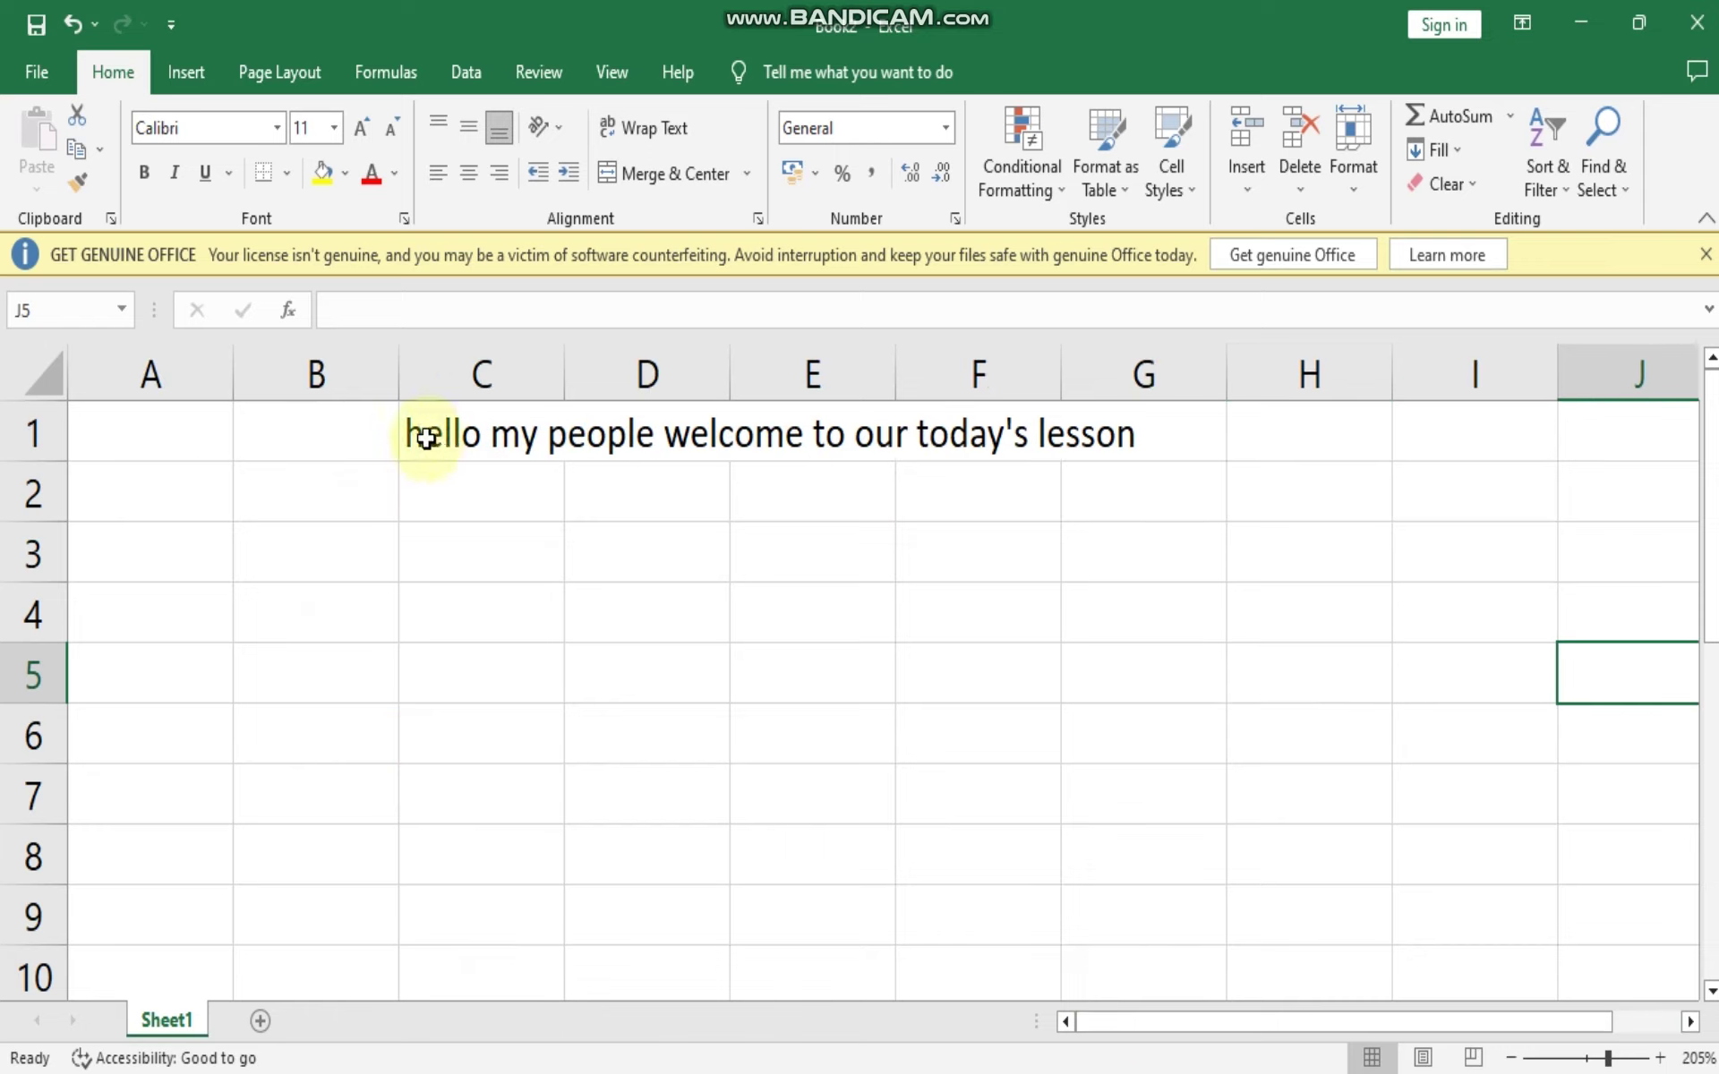
Widen column C manually so the C1 sentence fits.
drag(424, 438, 1100, 452)
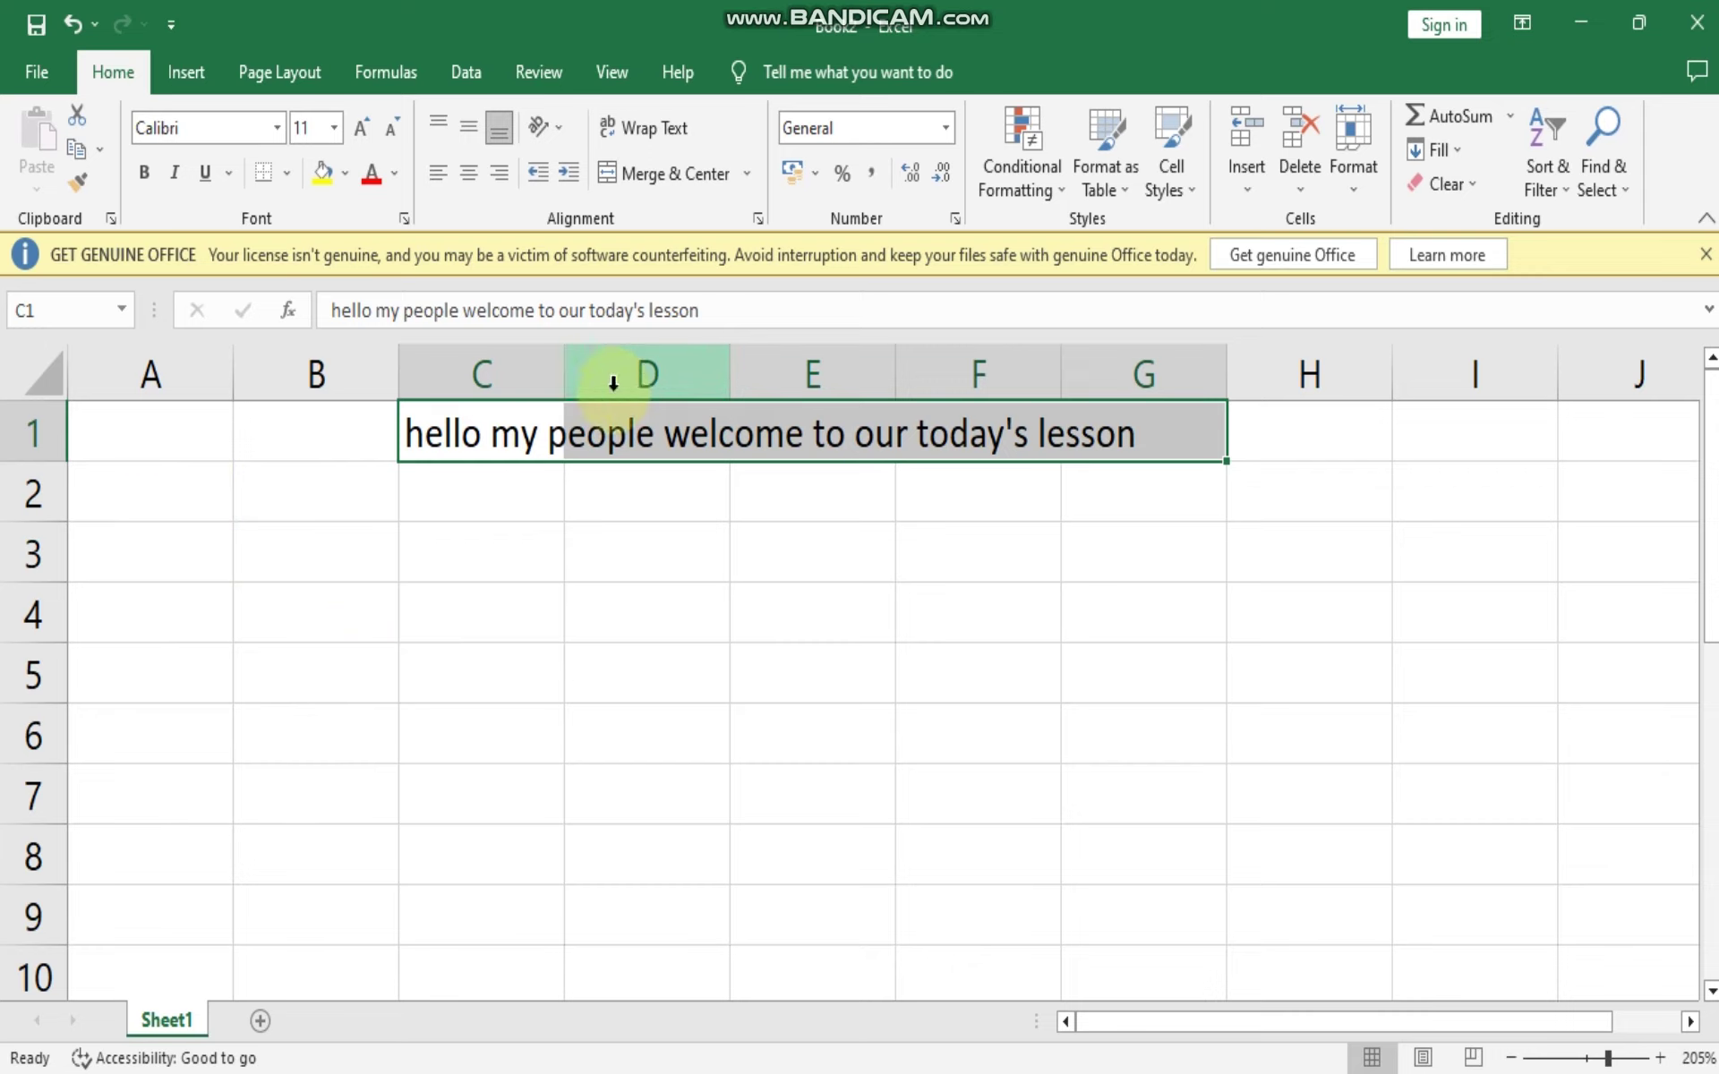
drag(568, 369, 1163, 367)
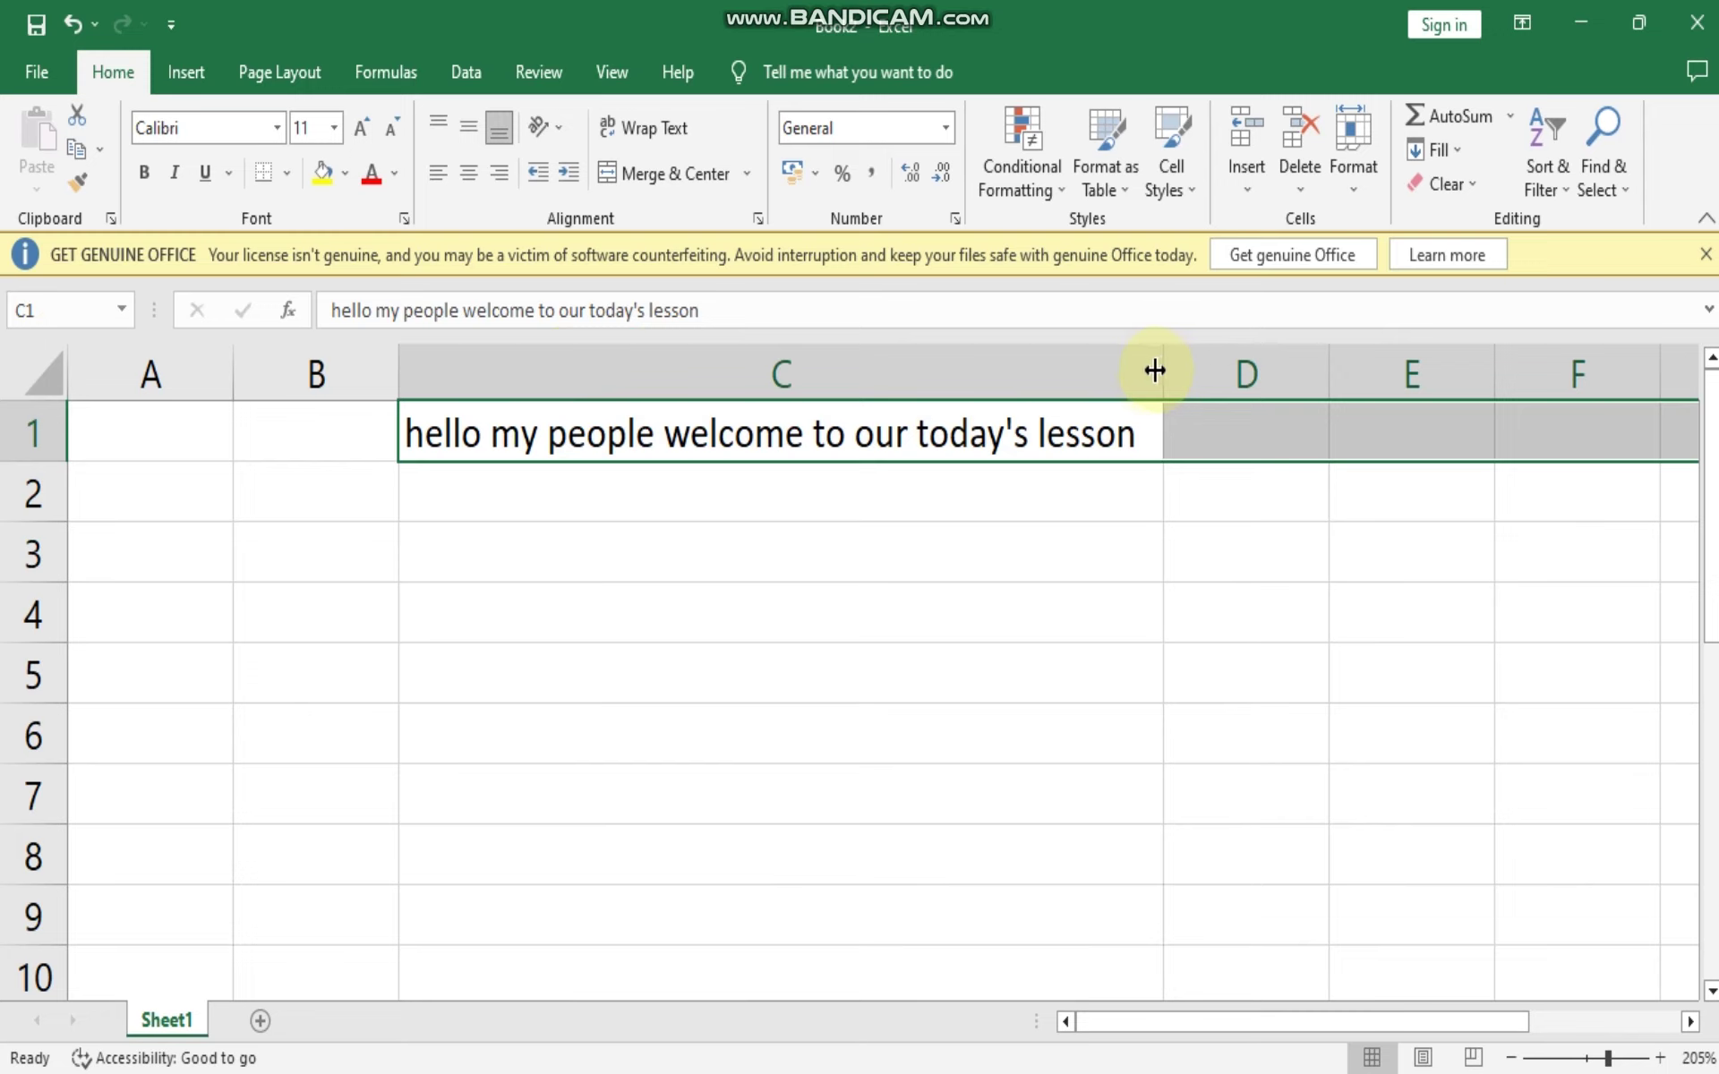
Enter 'bhhhhhhhhhh' into A1 and widen column A manually to fit it.
click(127, 431)
text(bhh)
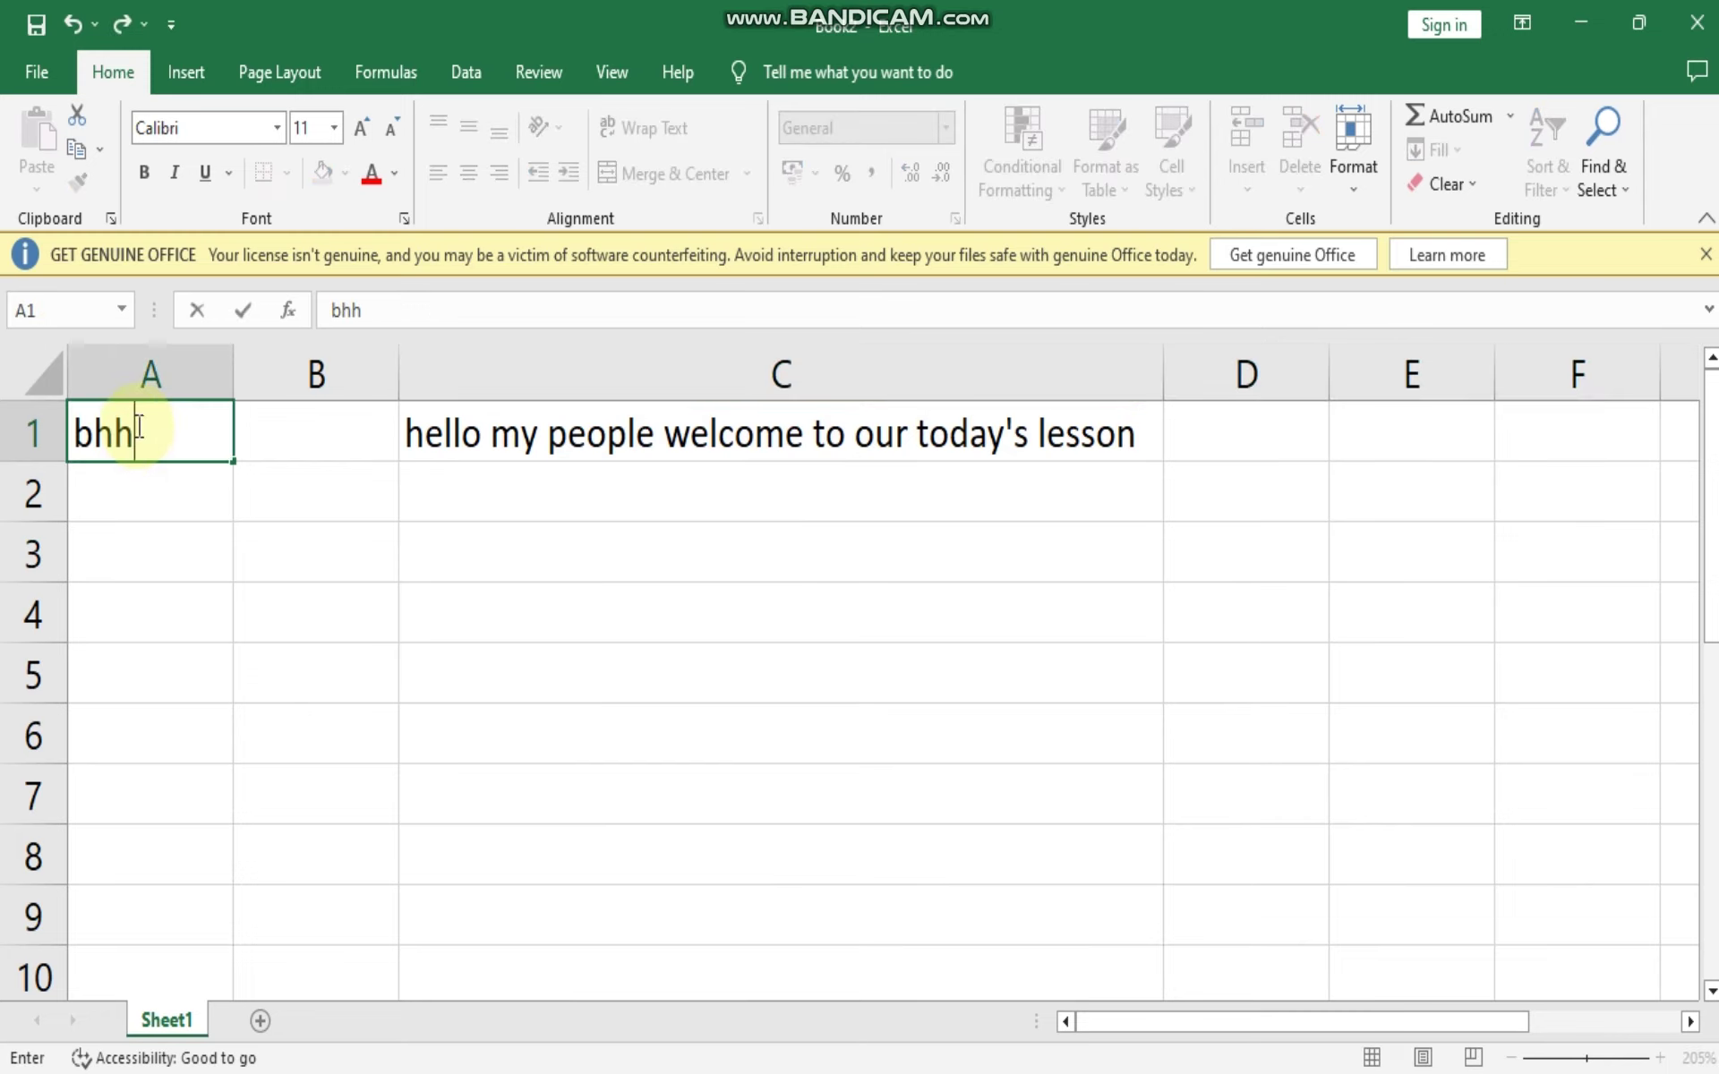
text(hhhhhhhhhh)
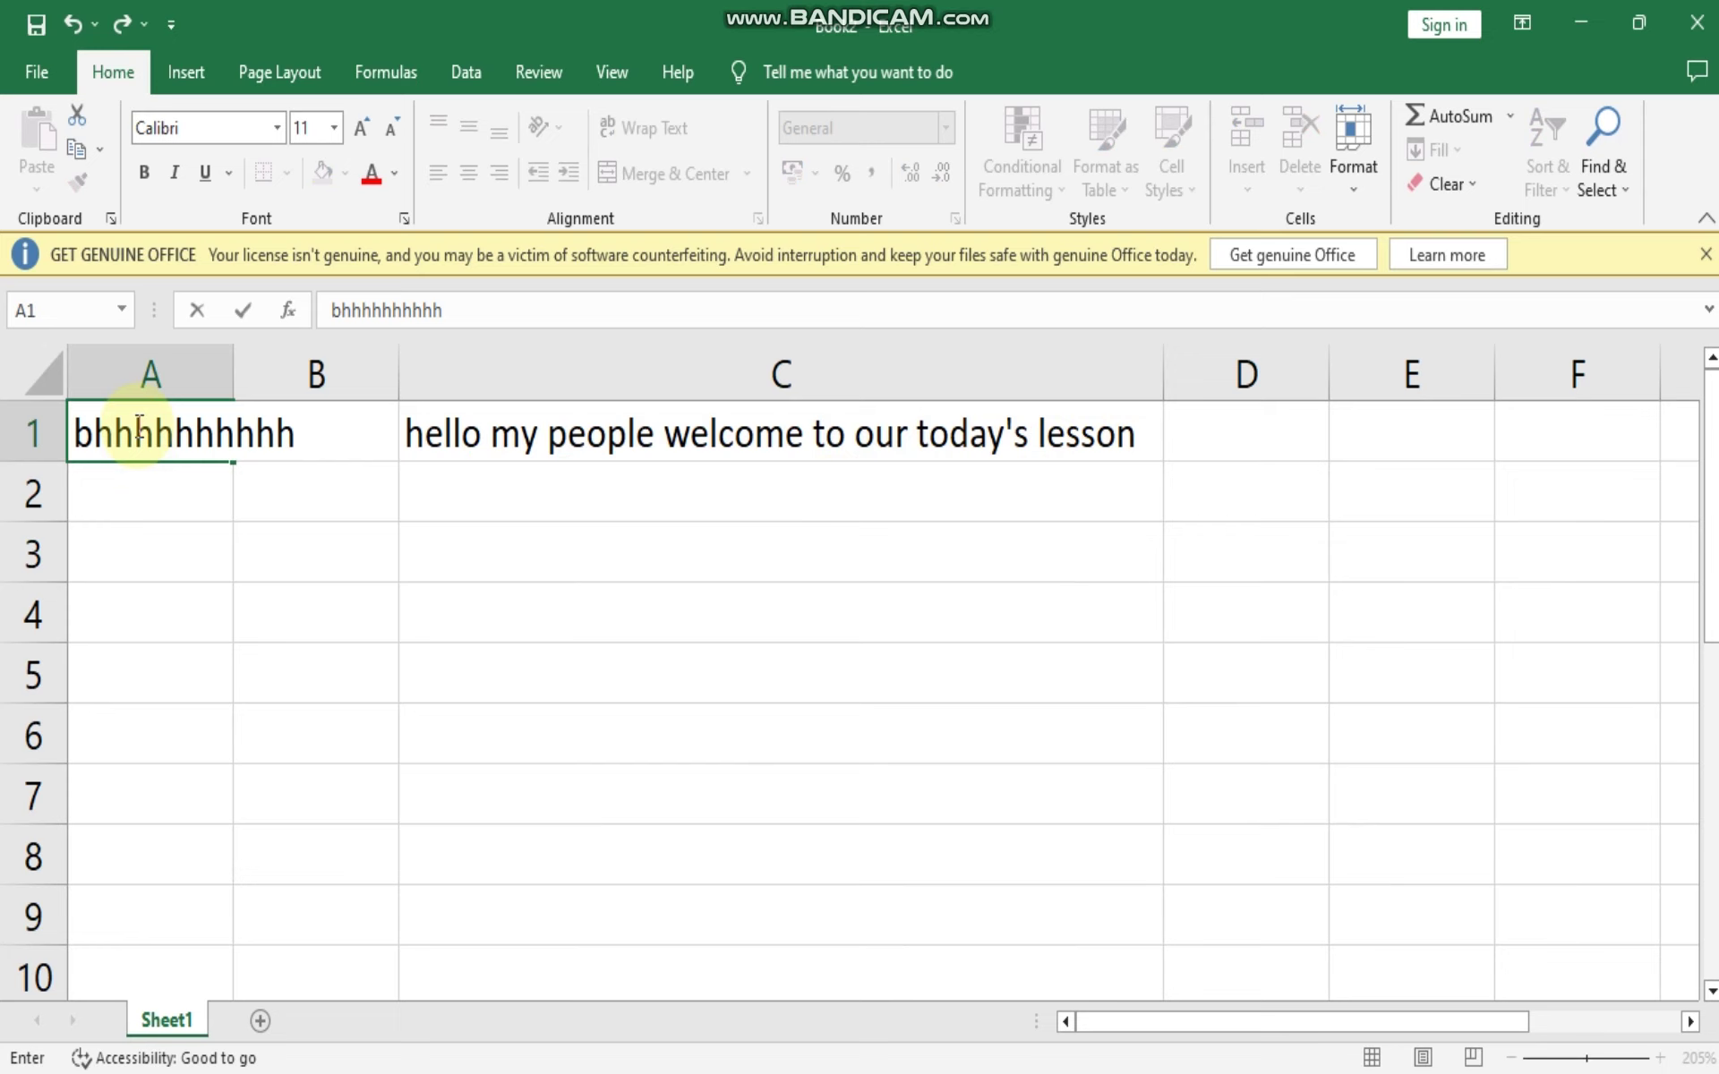
click(237, 375)
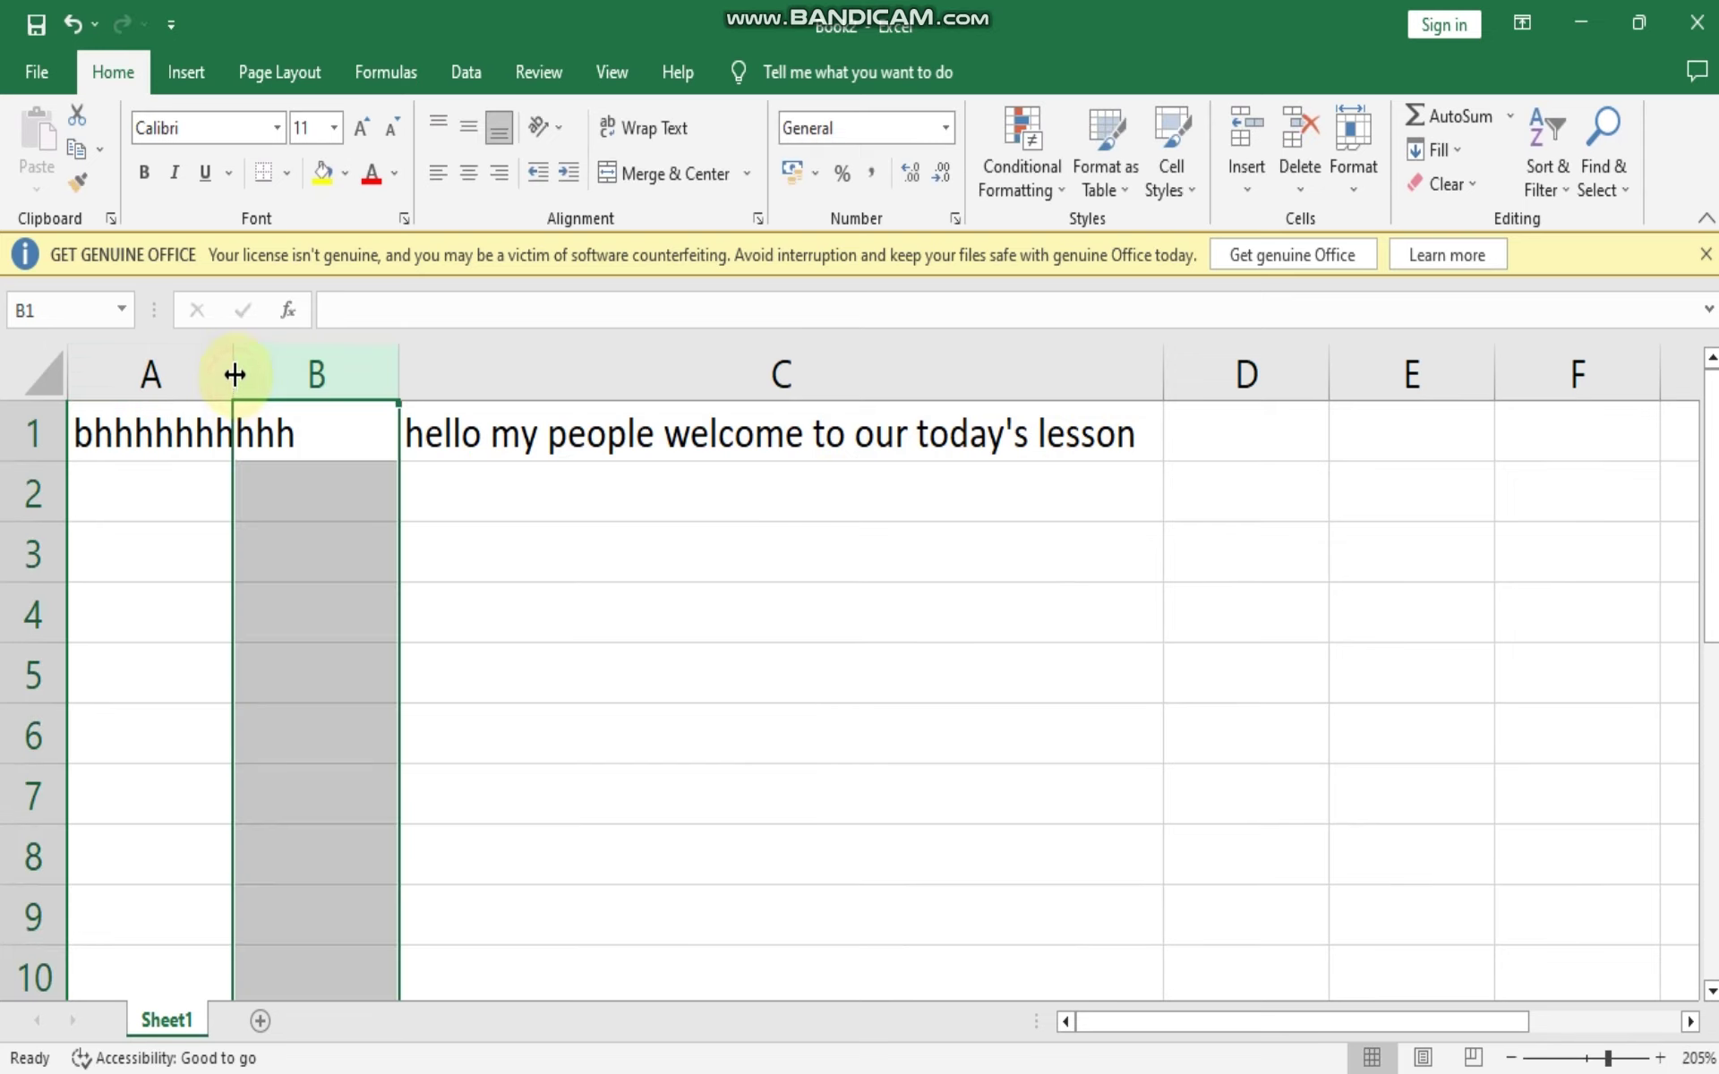
drag(234, 374, 395, 375)
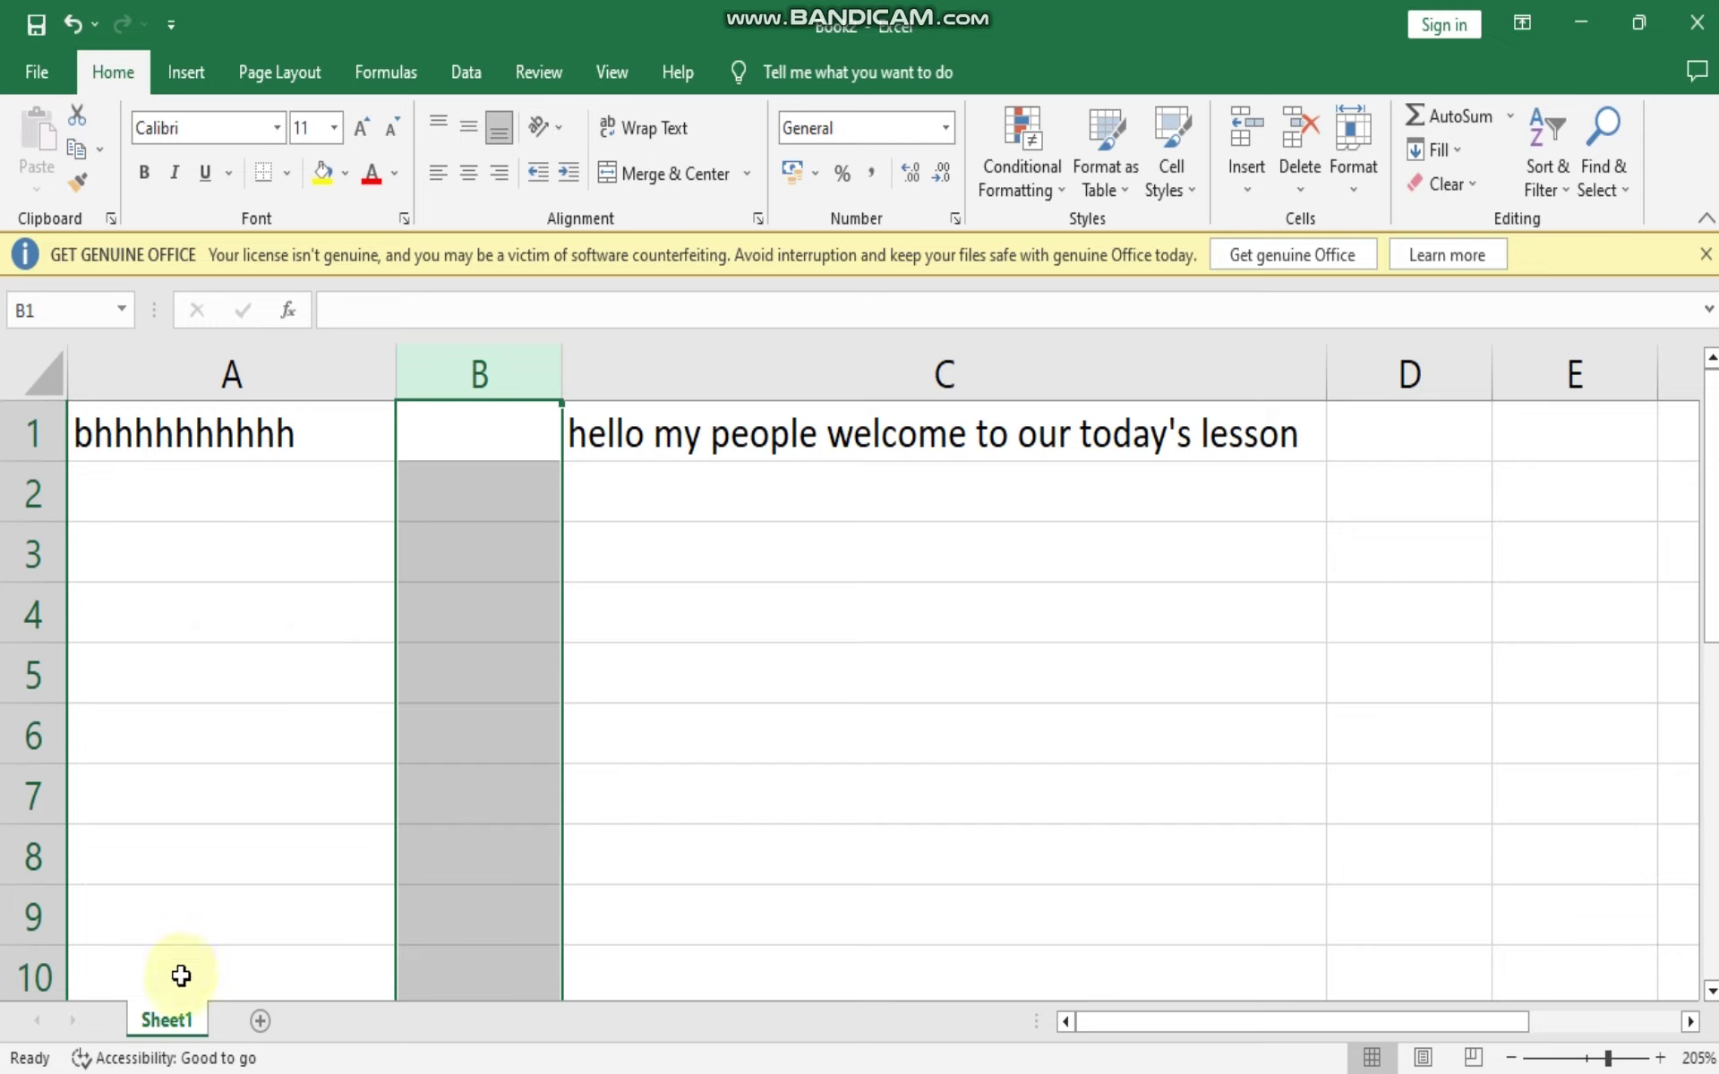
View the code behind Sheet1 via its tab's right-click menu.
right_click(164, 1024)
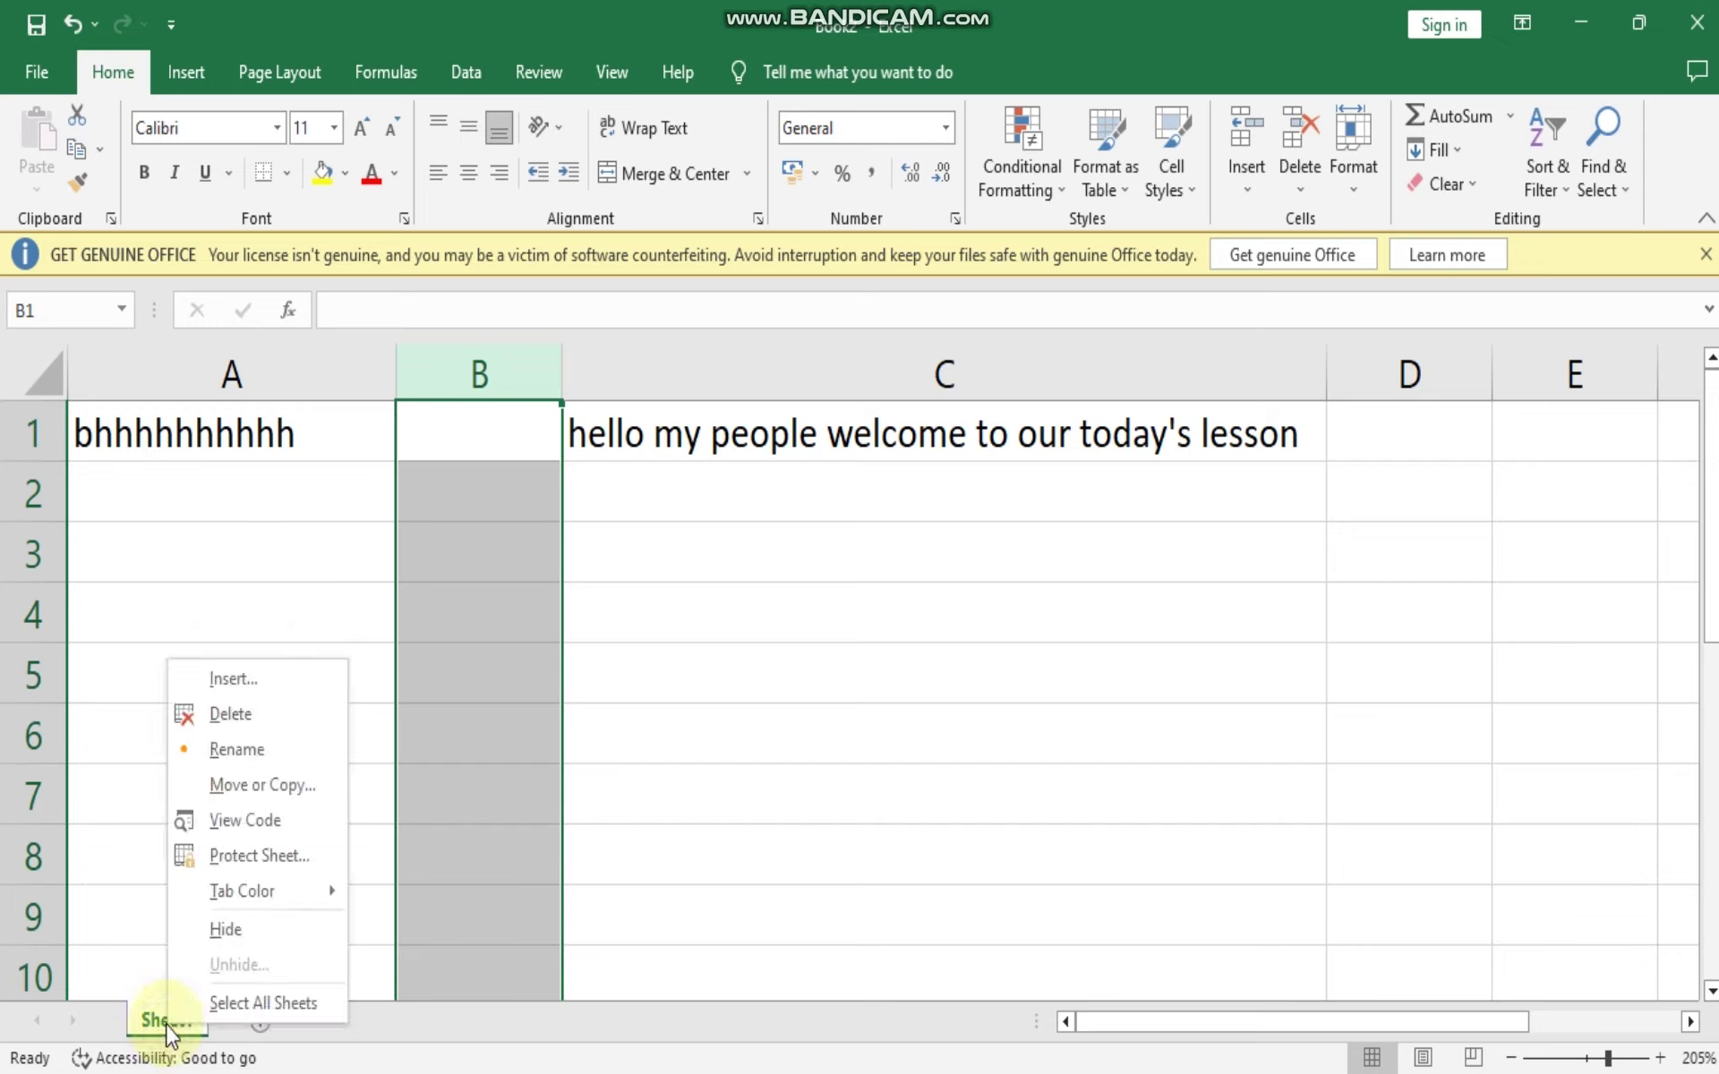
click(257, 831)
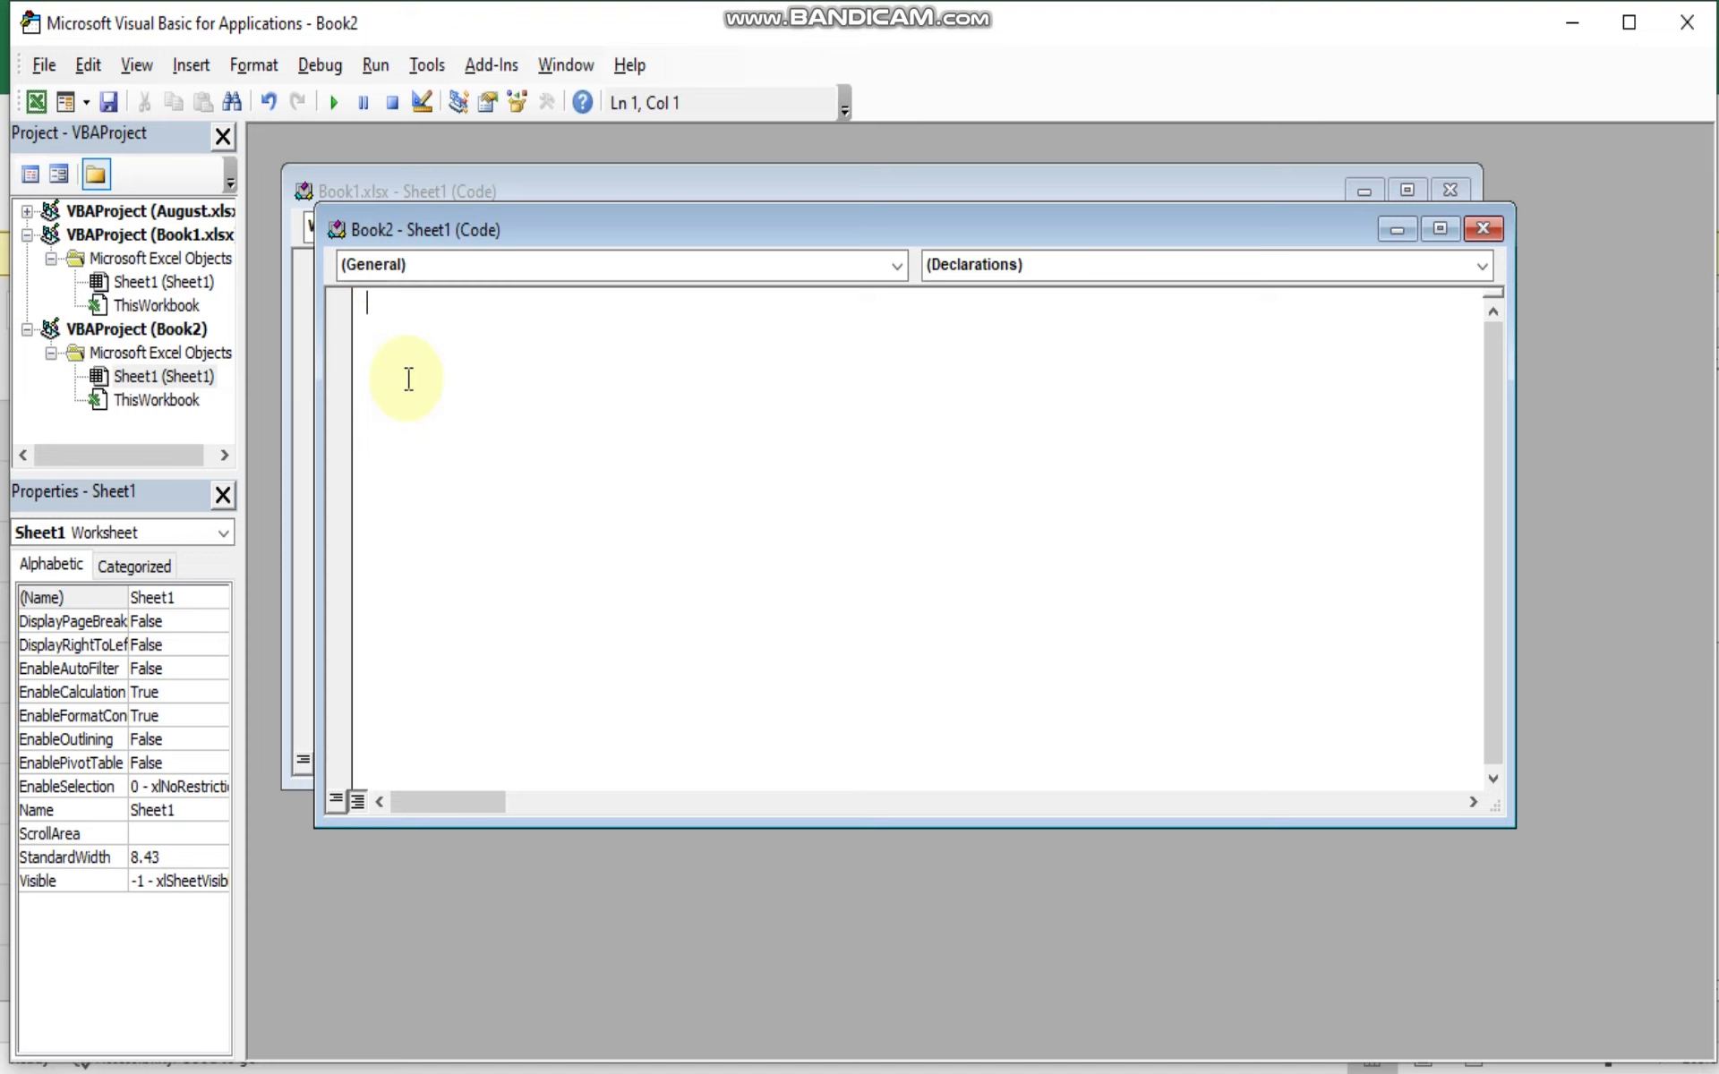
Insert the Worksheet_SelectionChange event stub from the object dropdown and leave a blank line inside it.
click(385, 273)
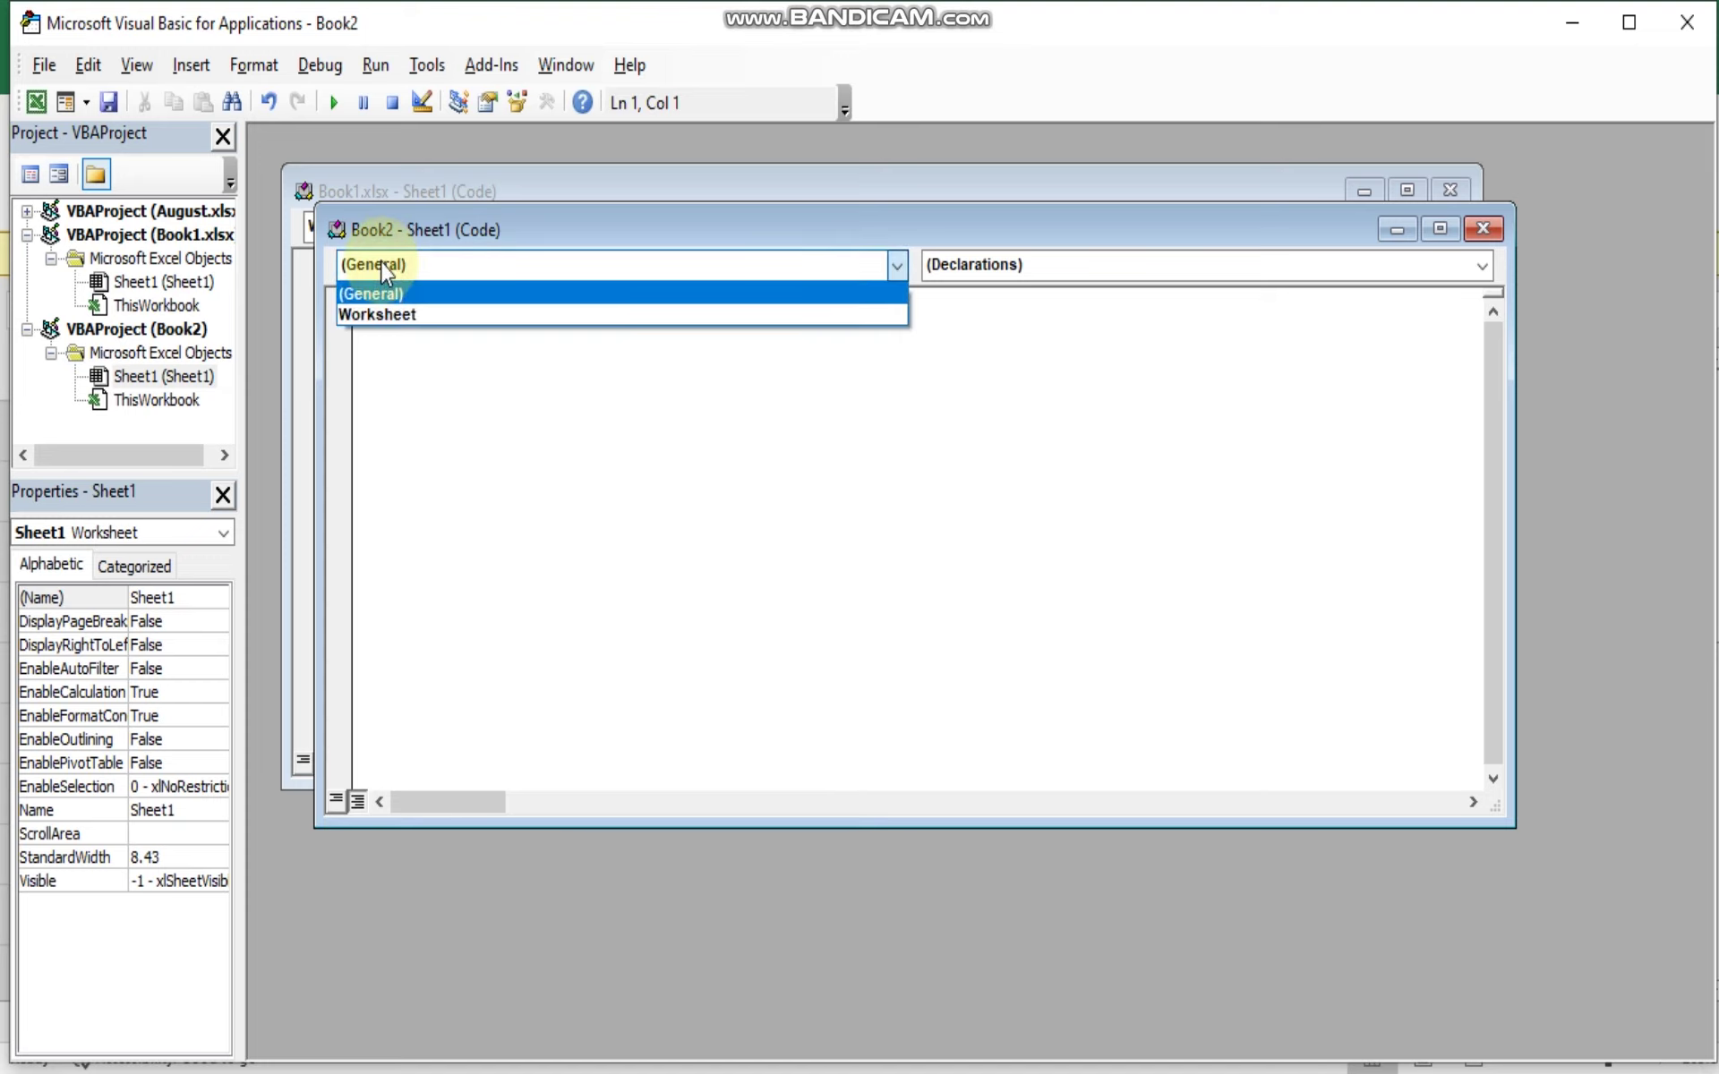
click(365, 316)
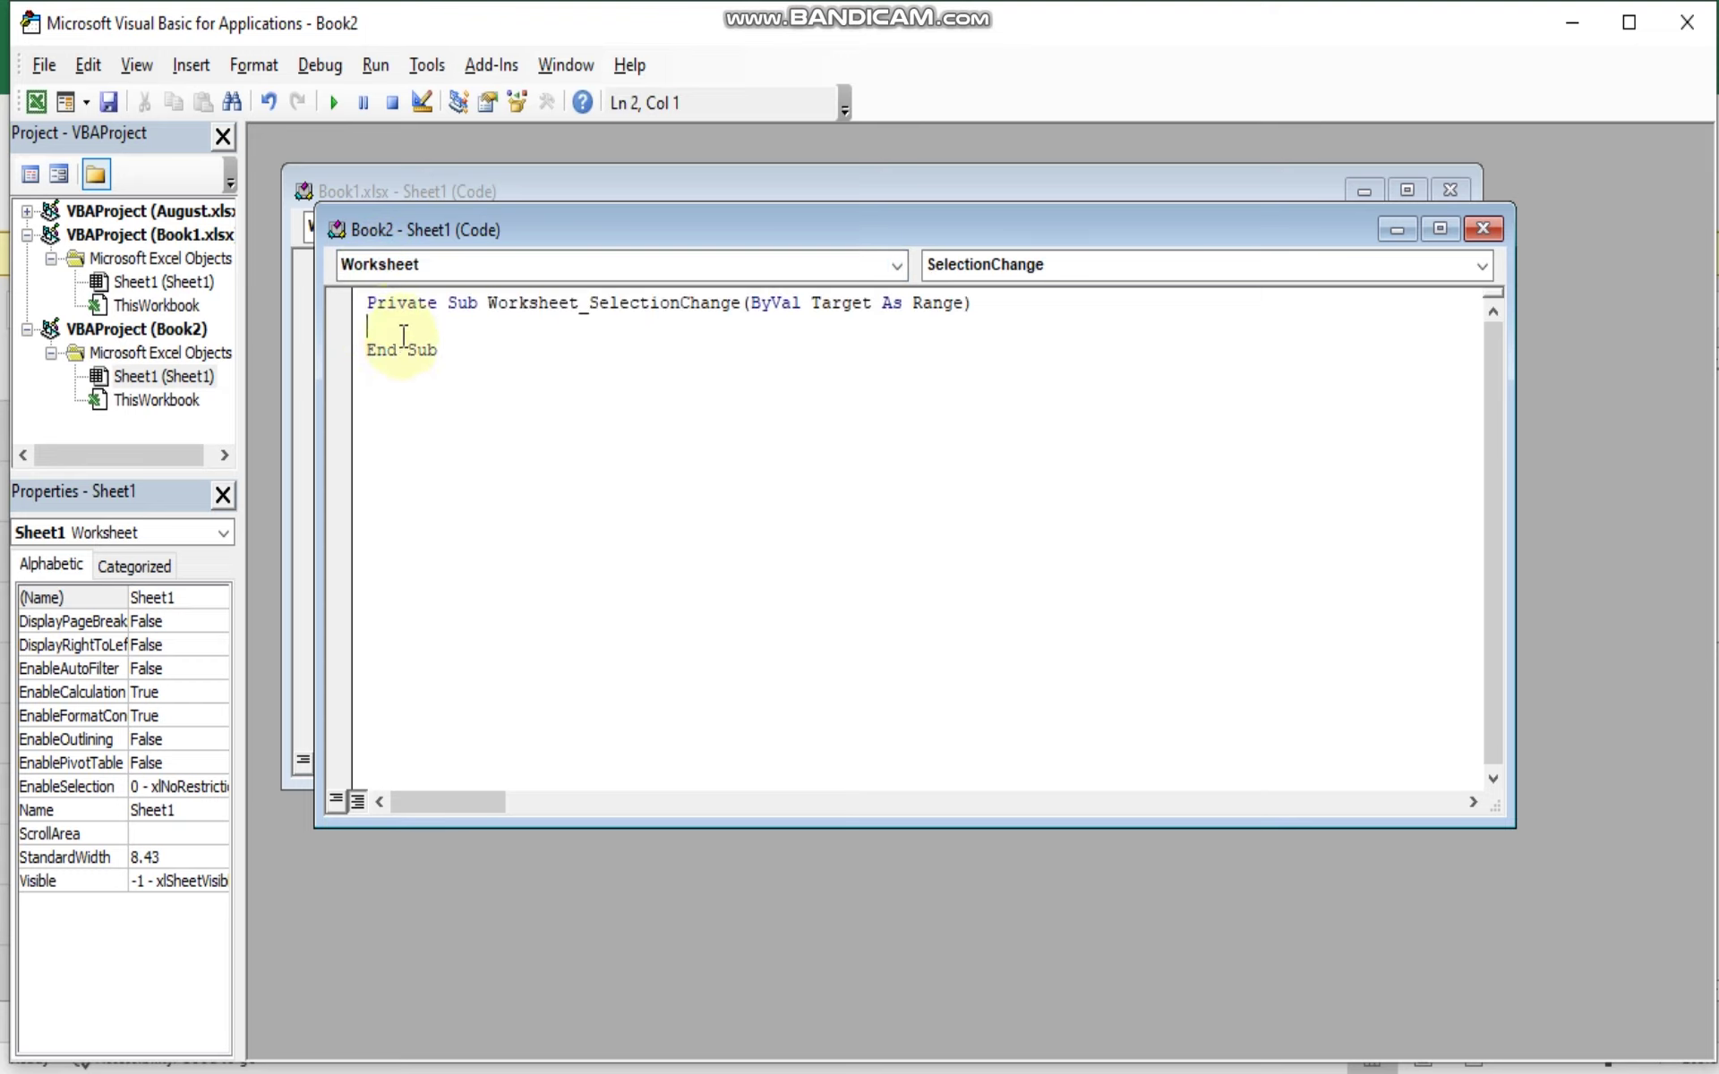
text(cee)
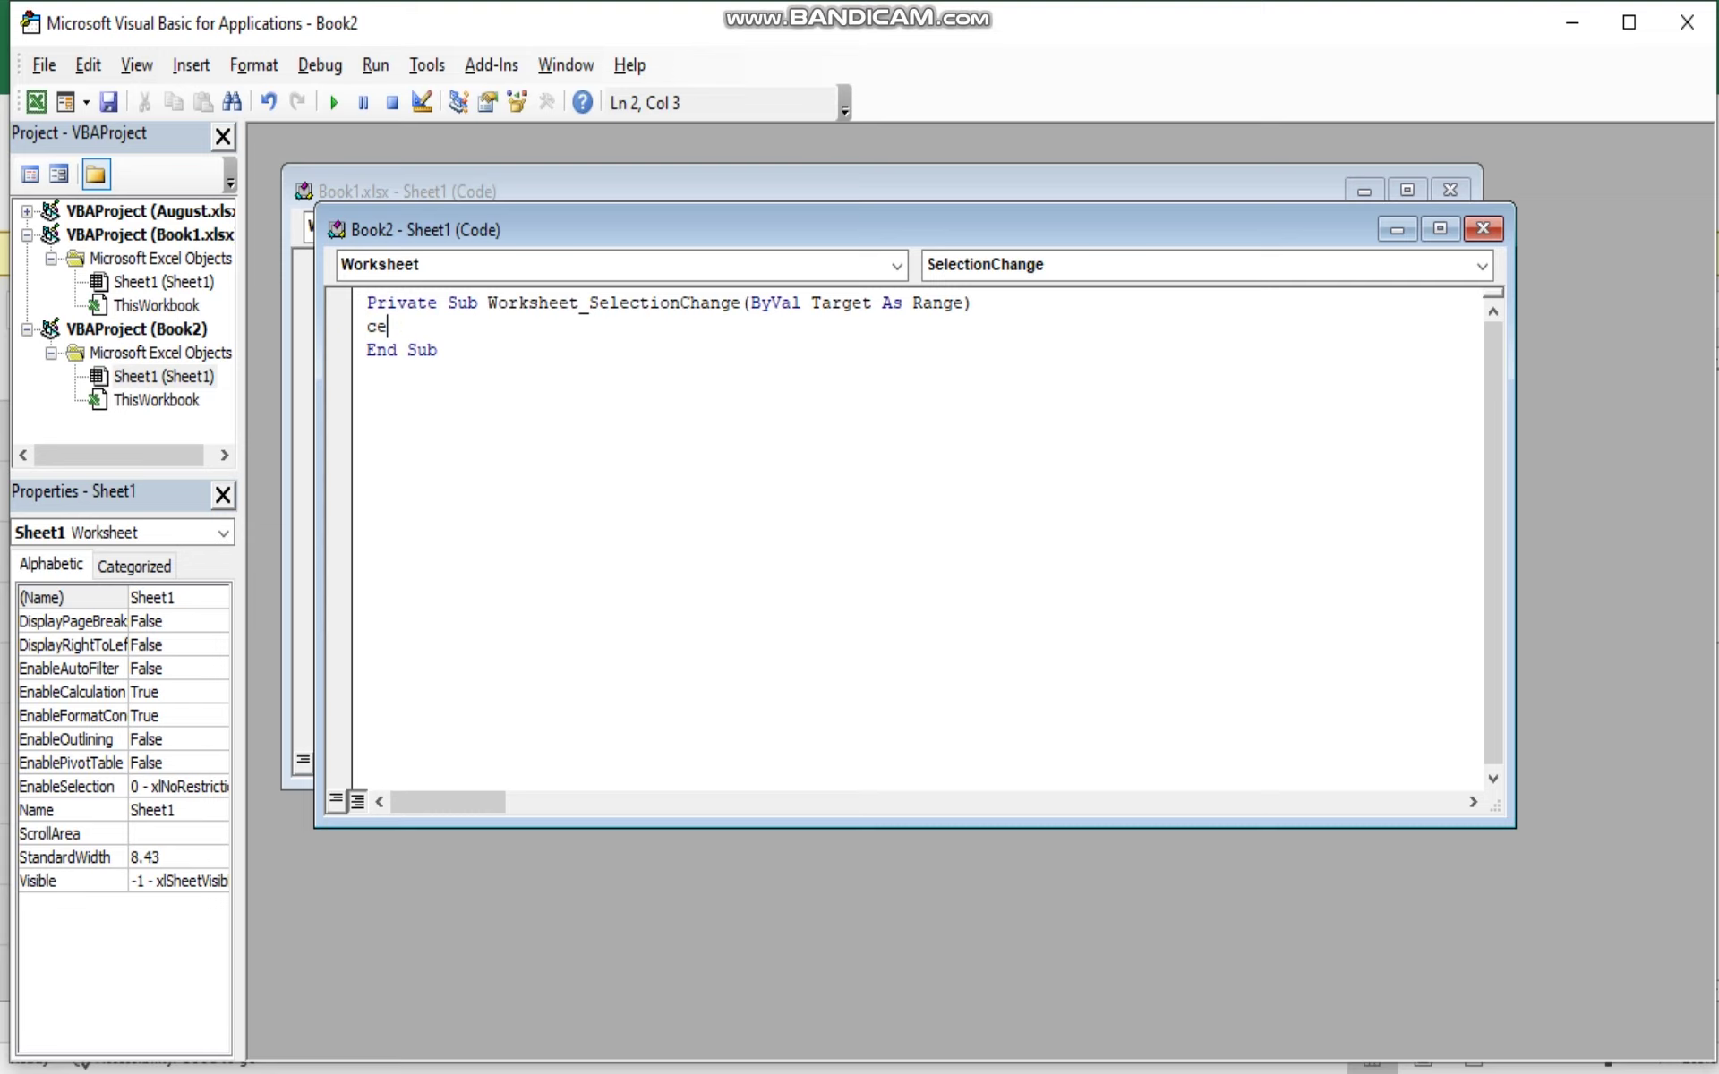
key(BackSpace)
key(Return)
text(ell)
text(E)
text(nti)
text(rec)
text(olumn.)
text(auto)
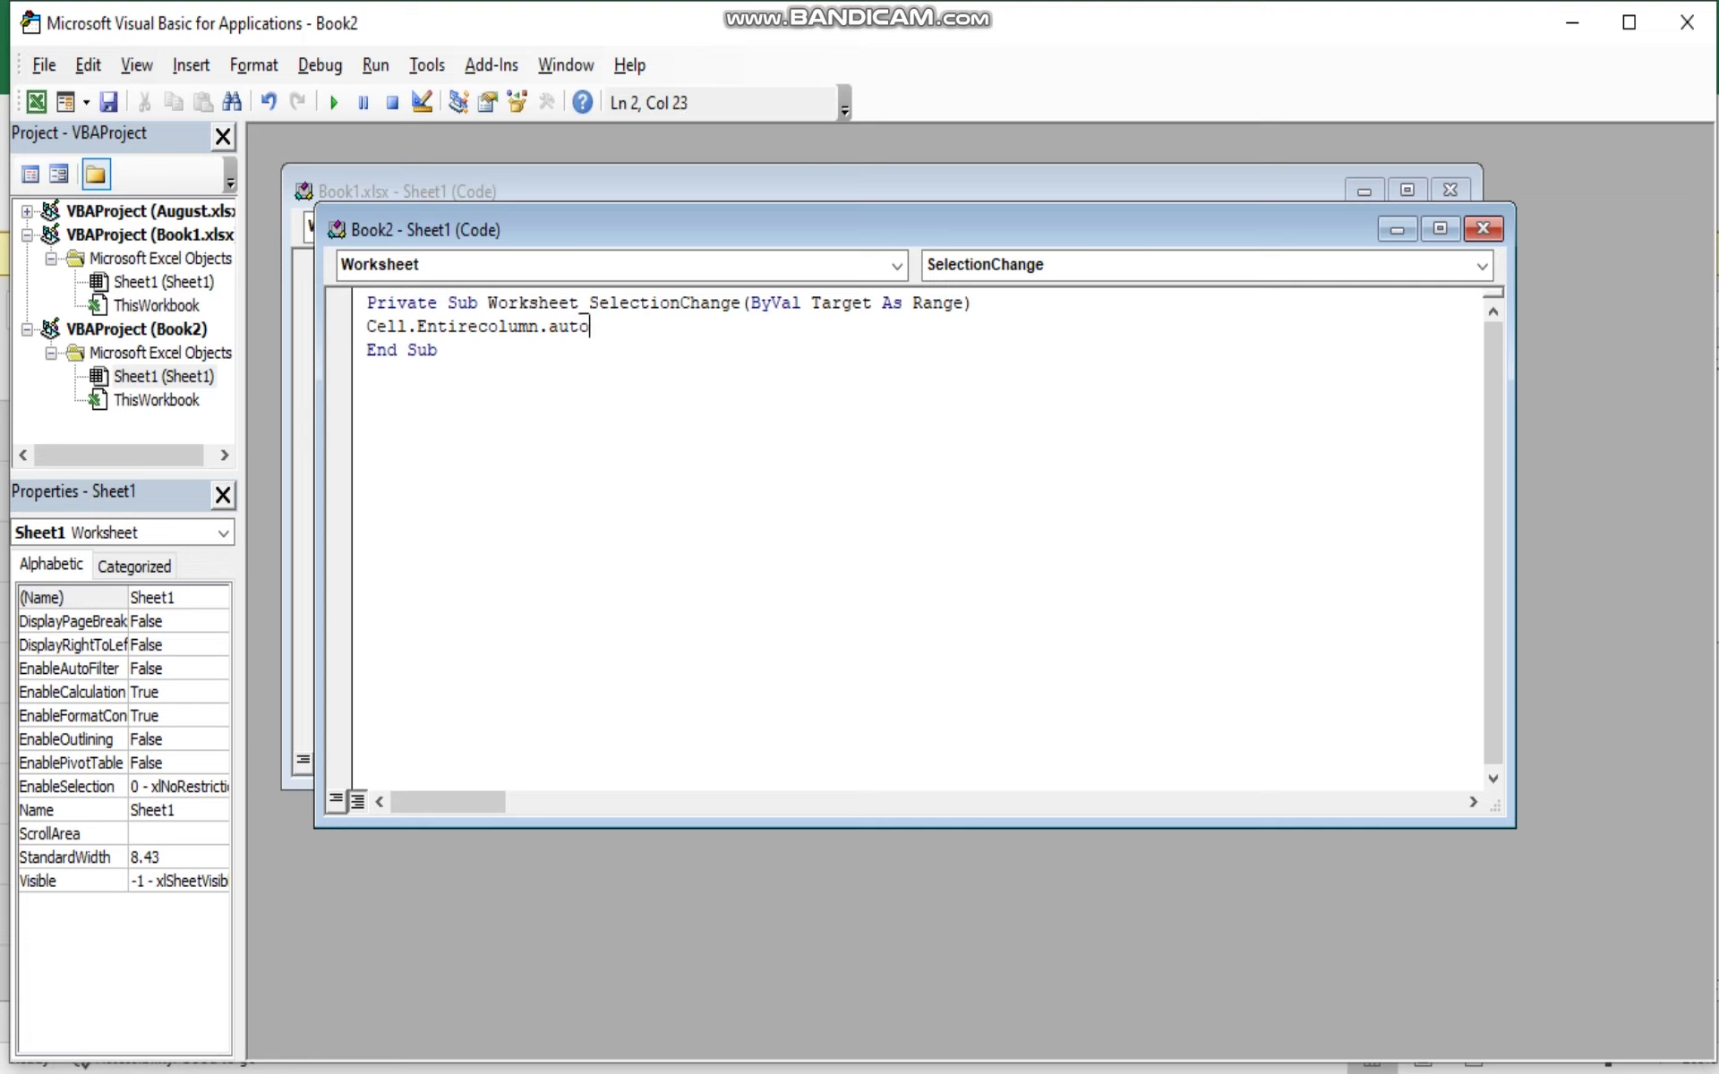
text(fi)
Write Cell.EntireColumn.AutoFit on line 2 of Book2's SelectionChange procedure.
key(BackSpace)
text(A)
click(802, 551)
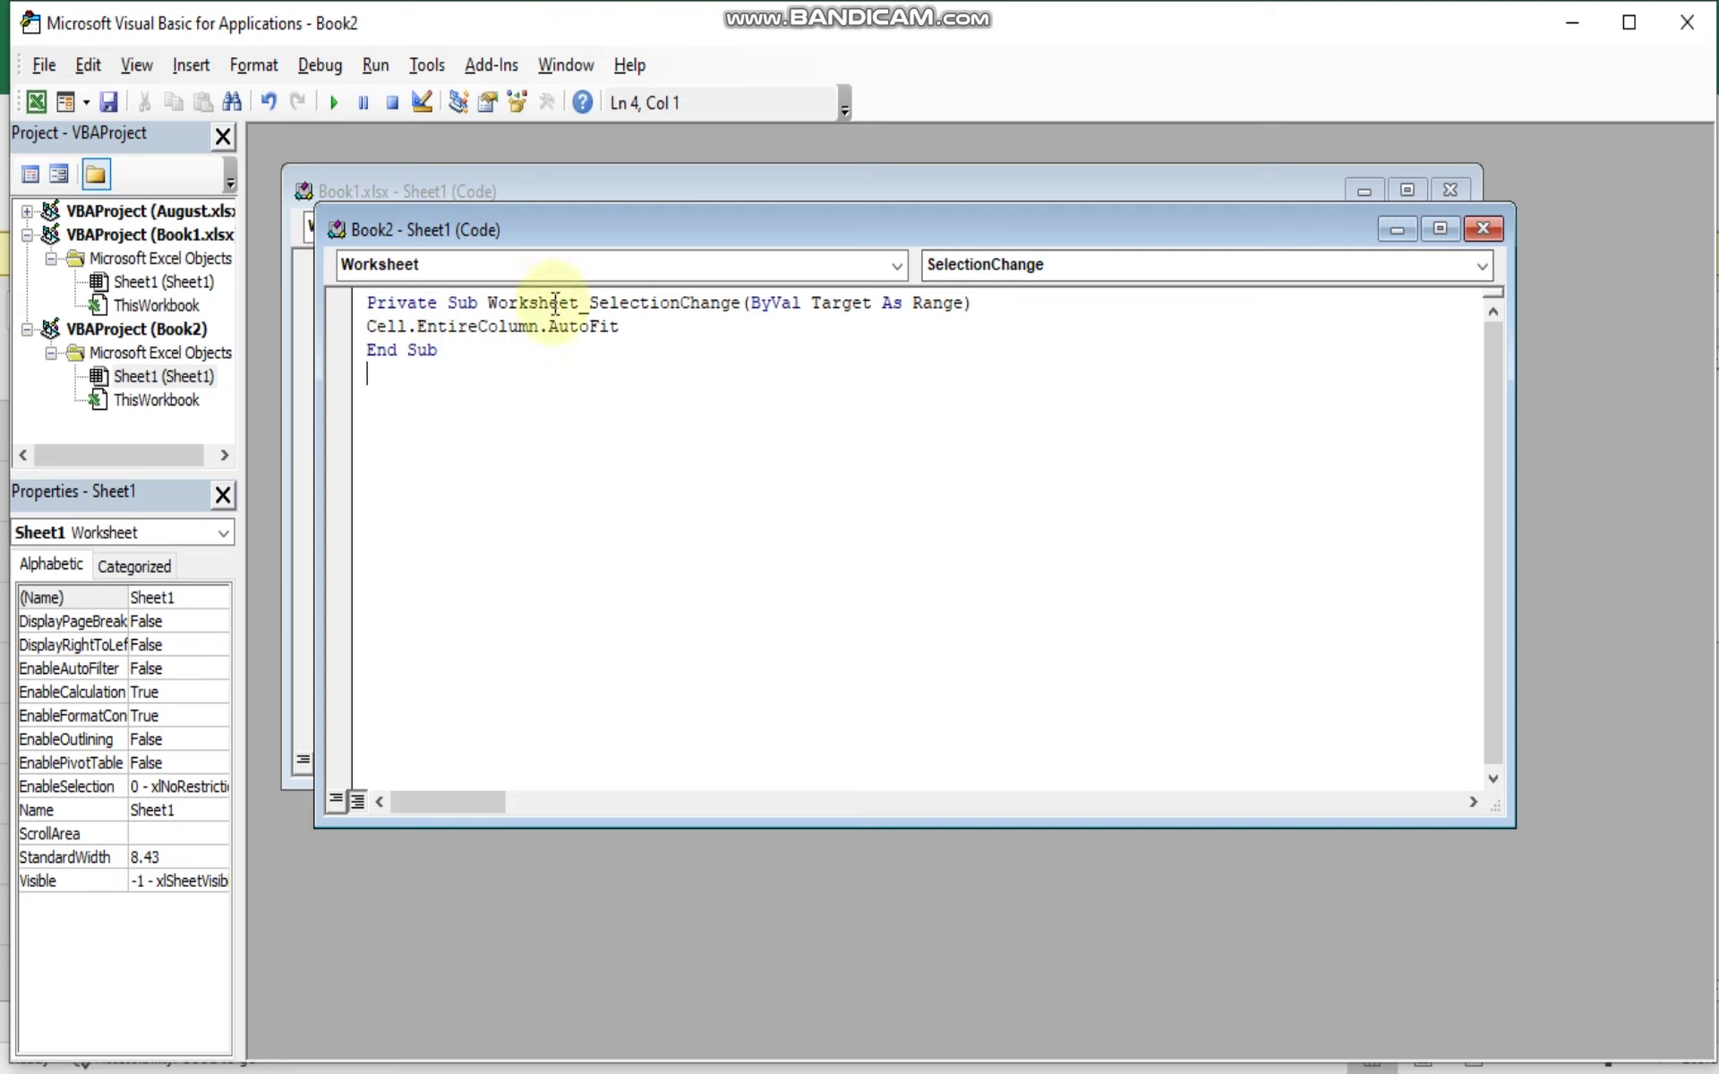
Delete the blank line in Book1's macro, close both code windows and the VBA editor.
click(1483, 229)
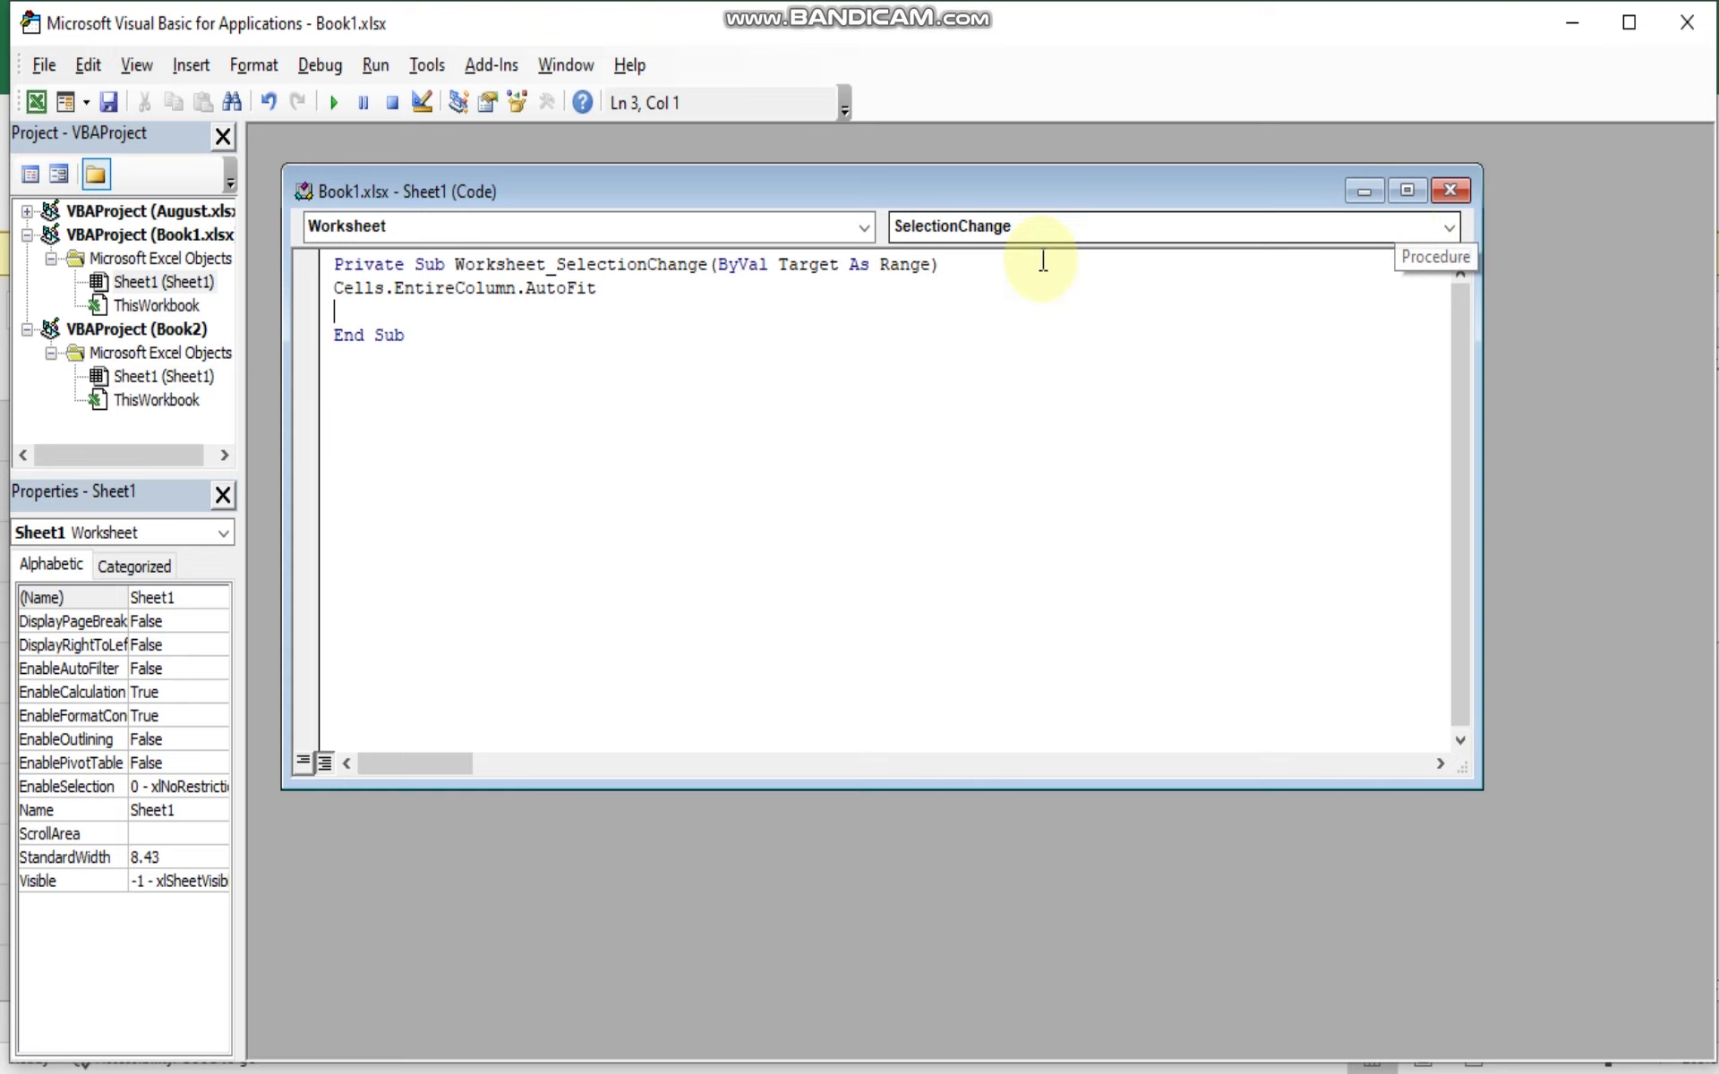
key(BackSpace)
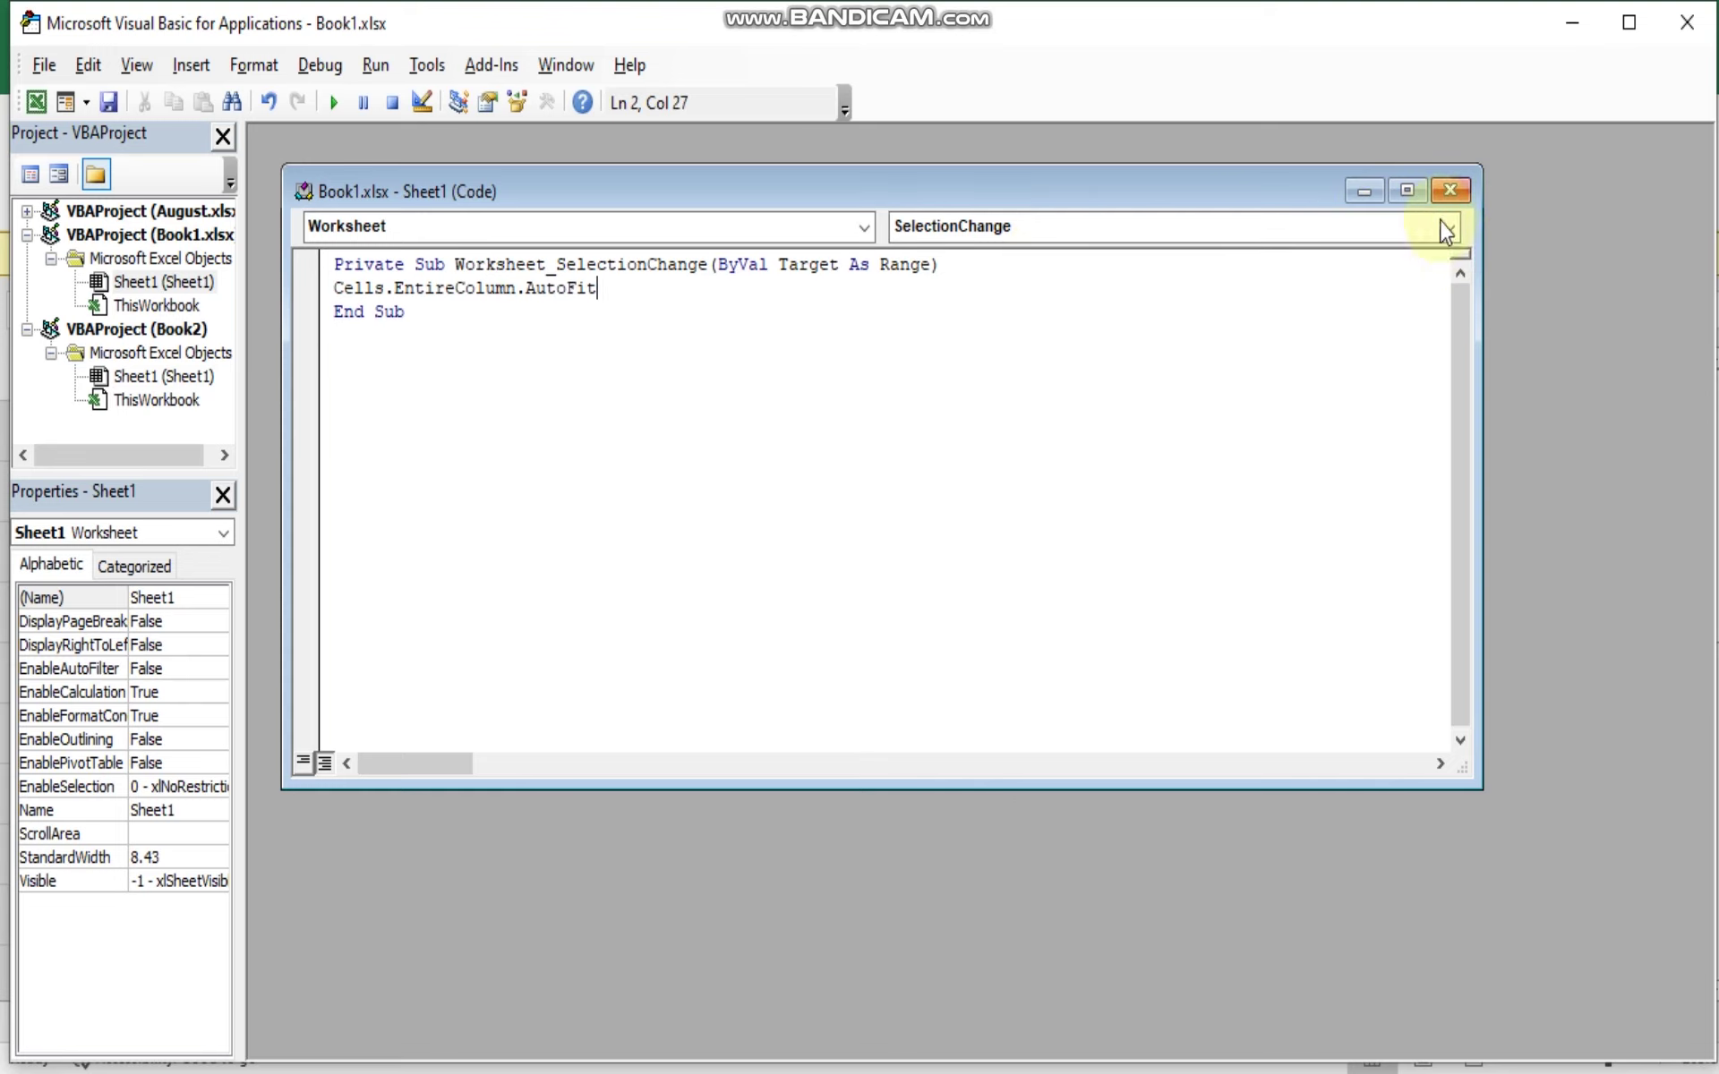
click(1451, 189)
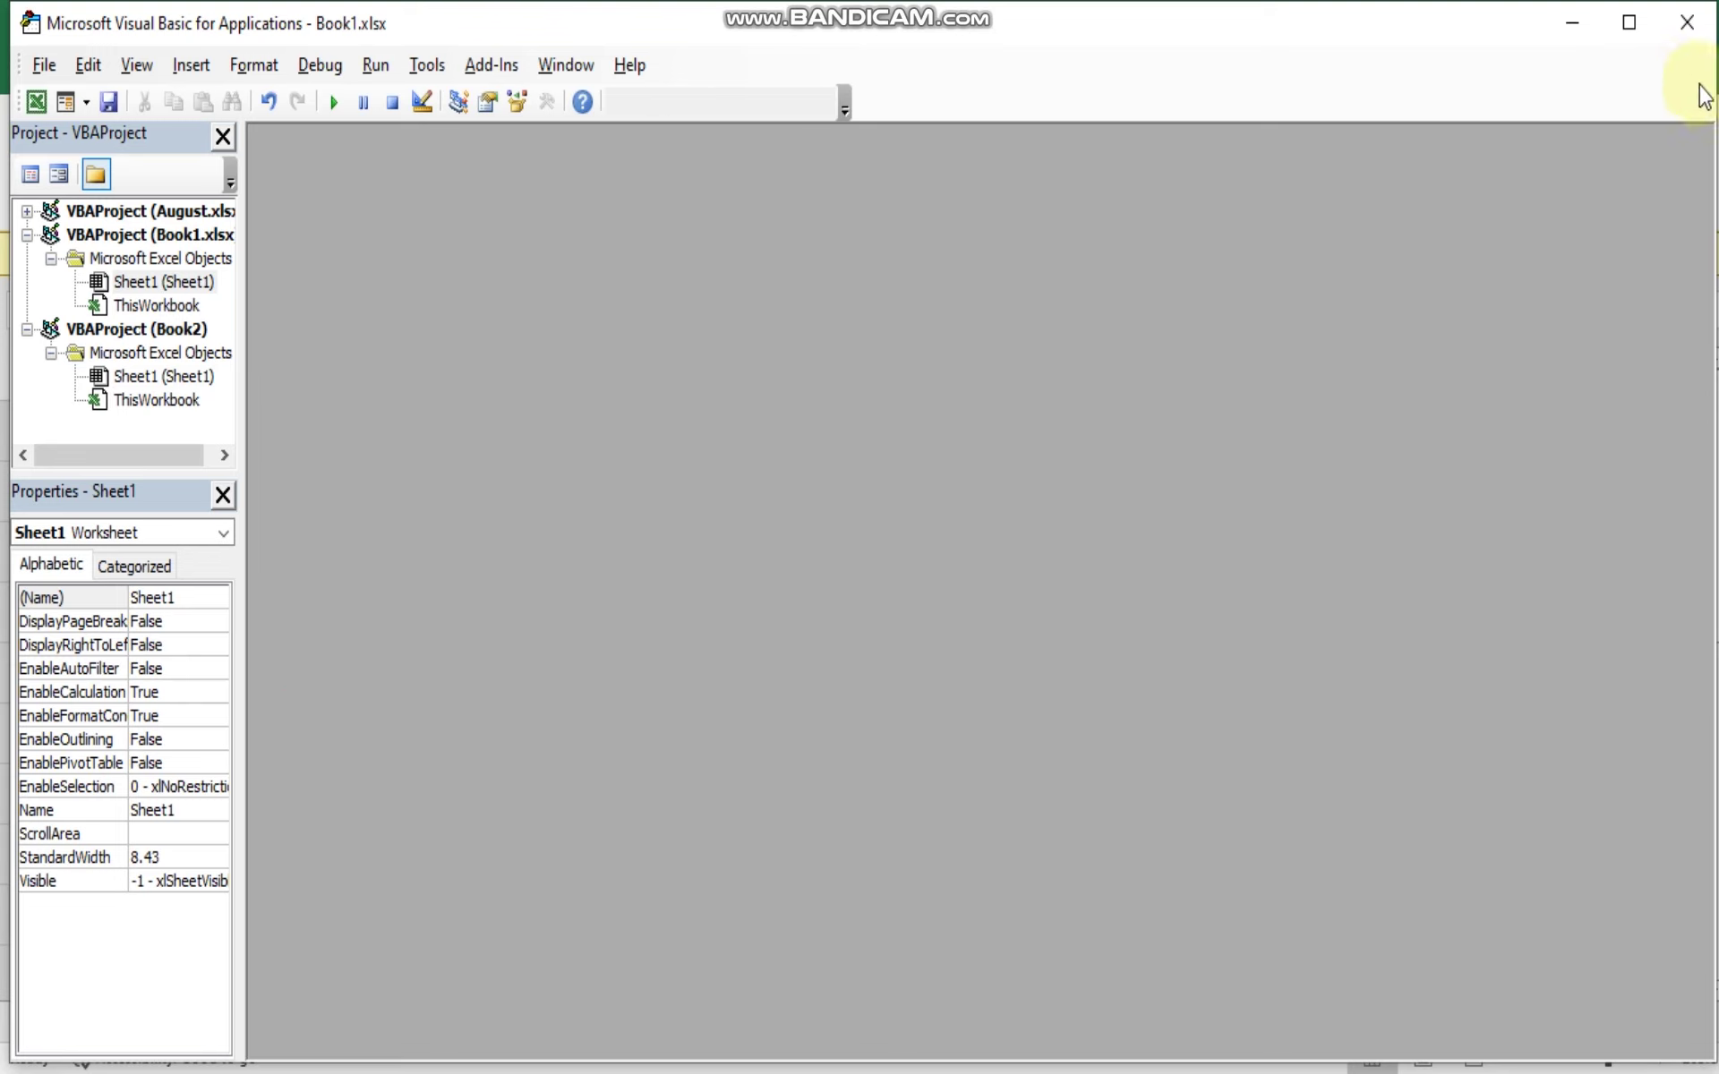
click(1686, 22)
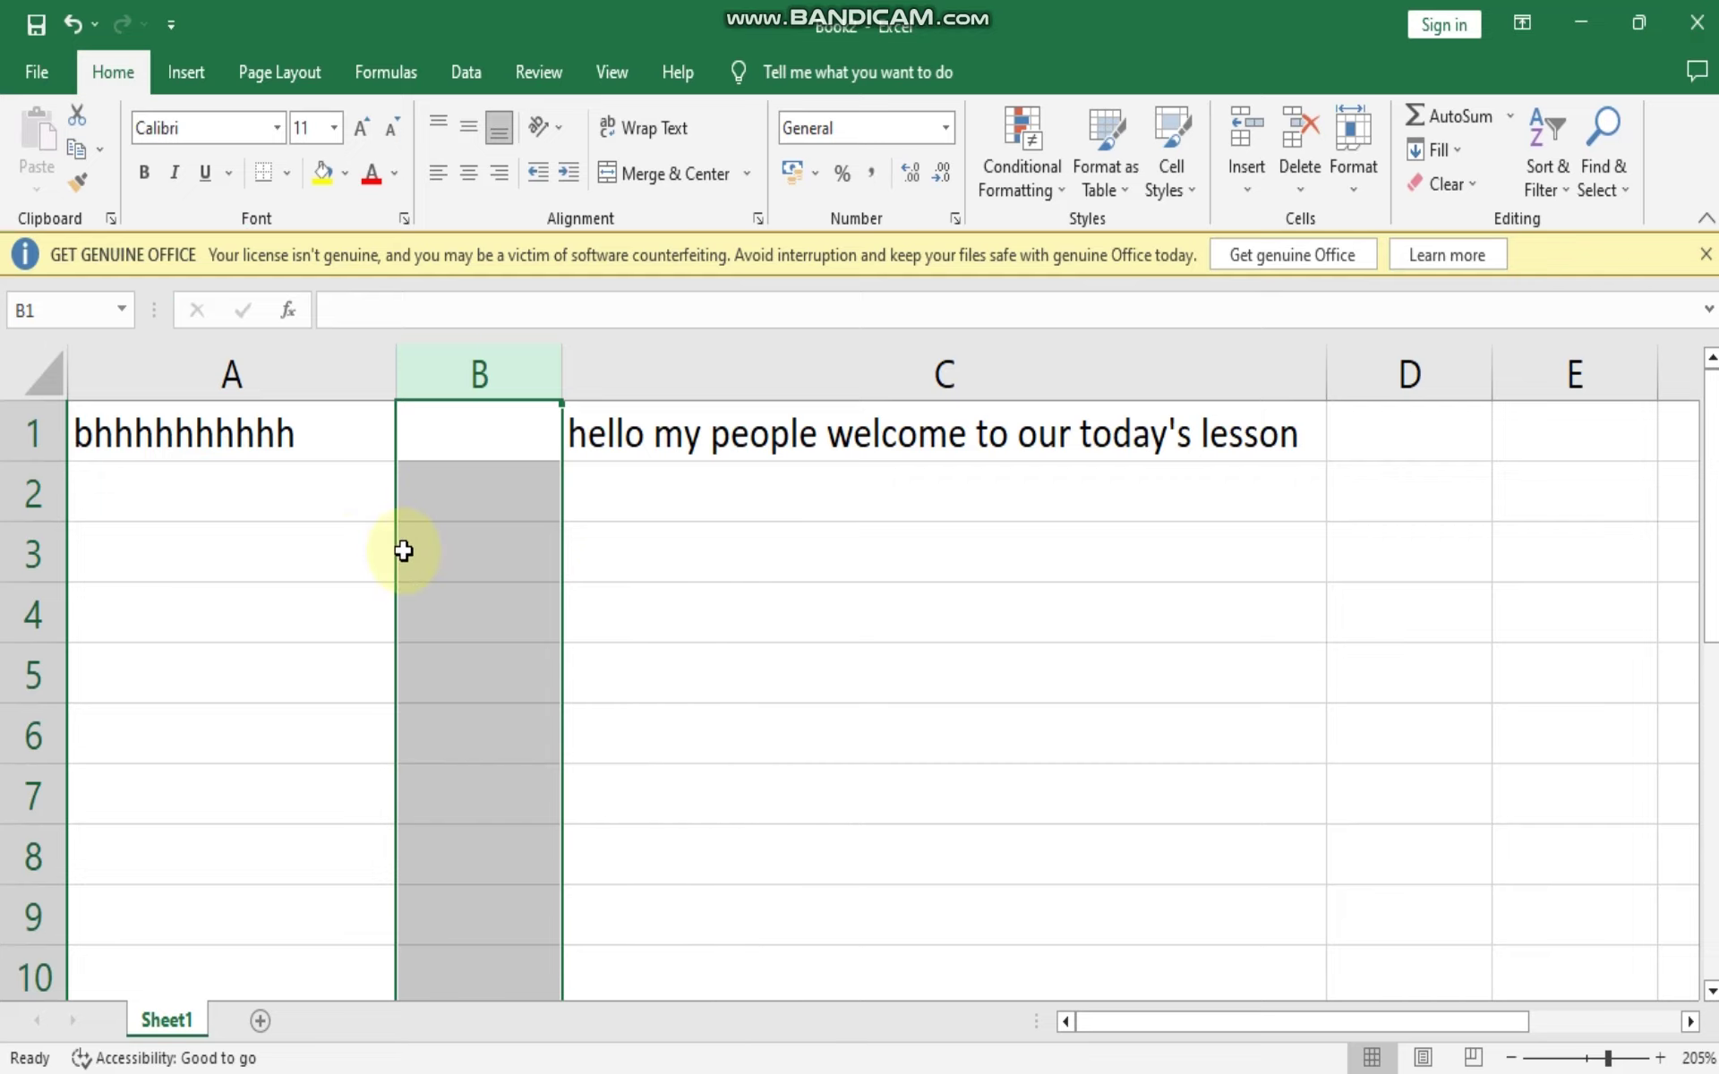
Select cell A1 to fire the macro and end it after run-time error 424.
click(79, 28)
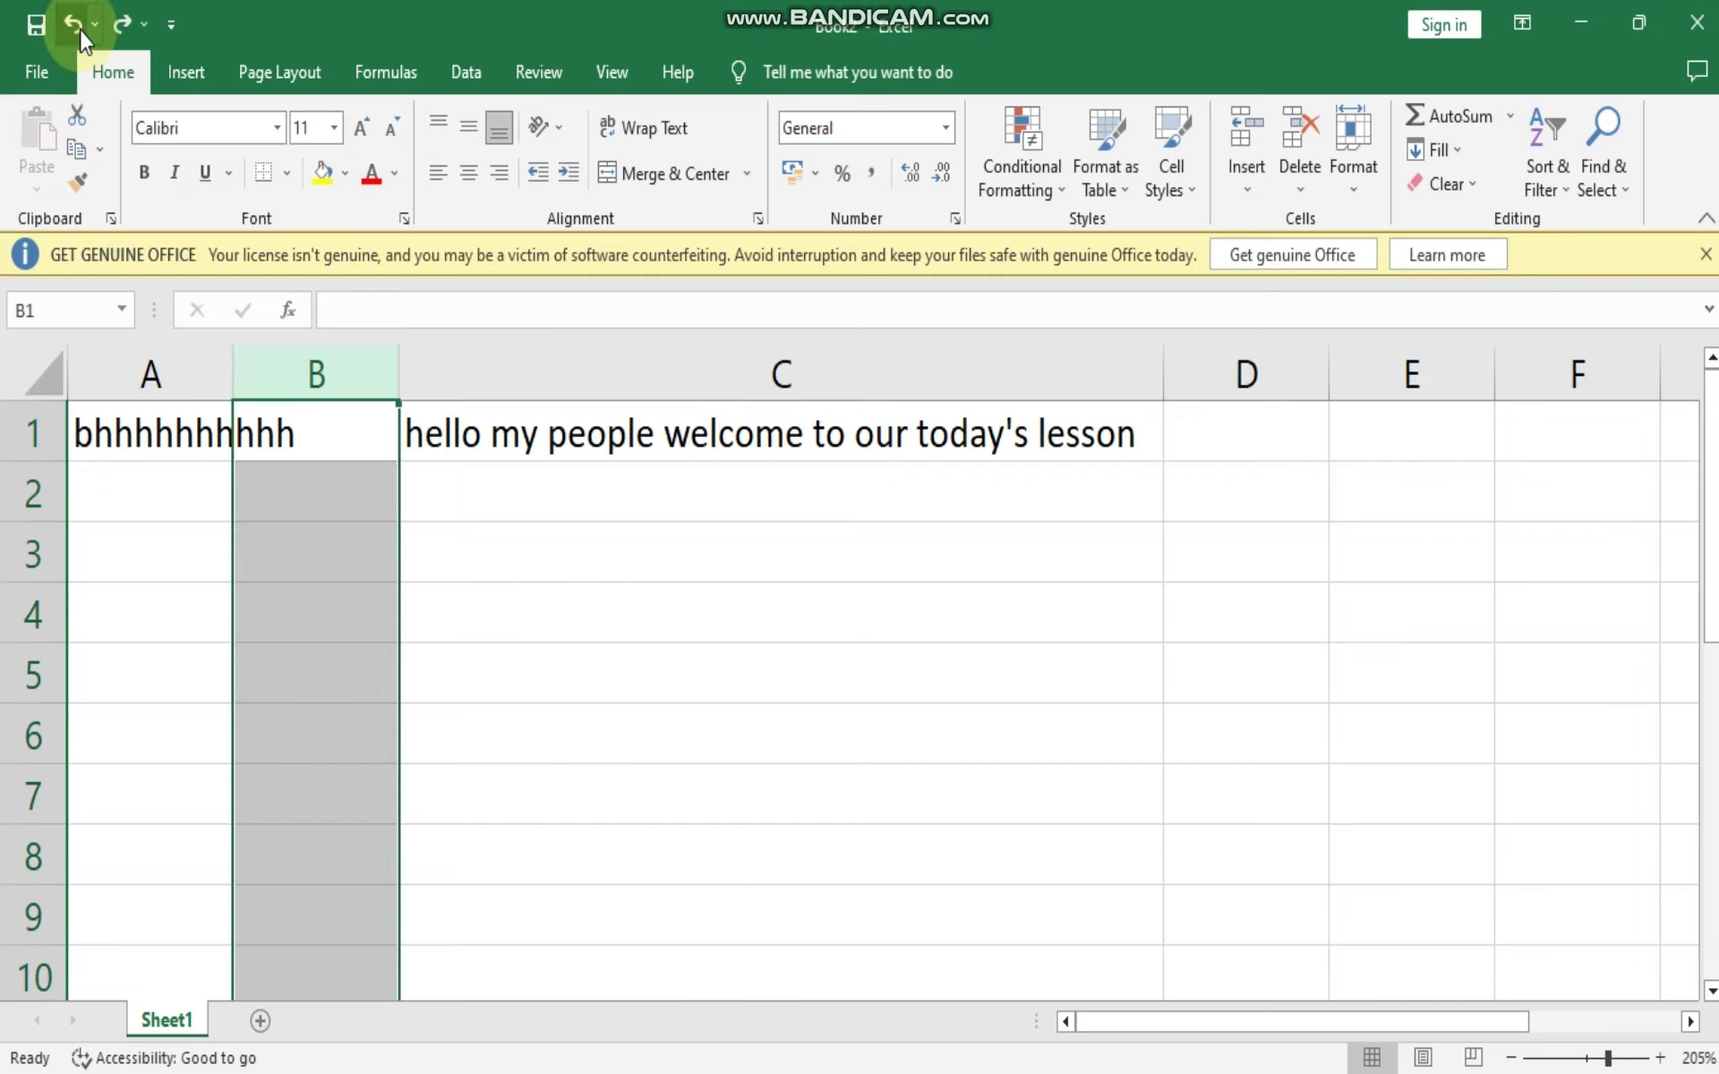
click(80, 28)
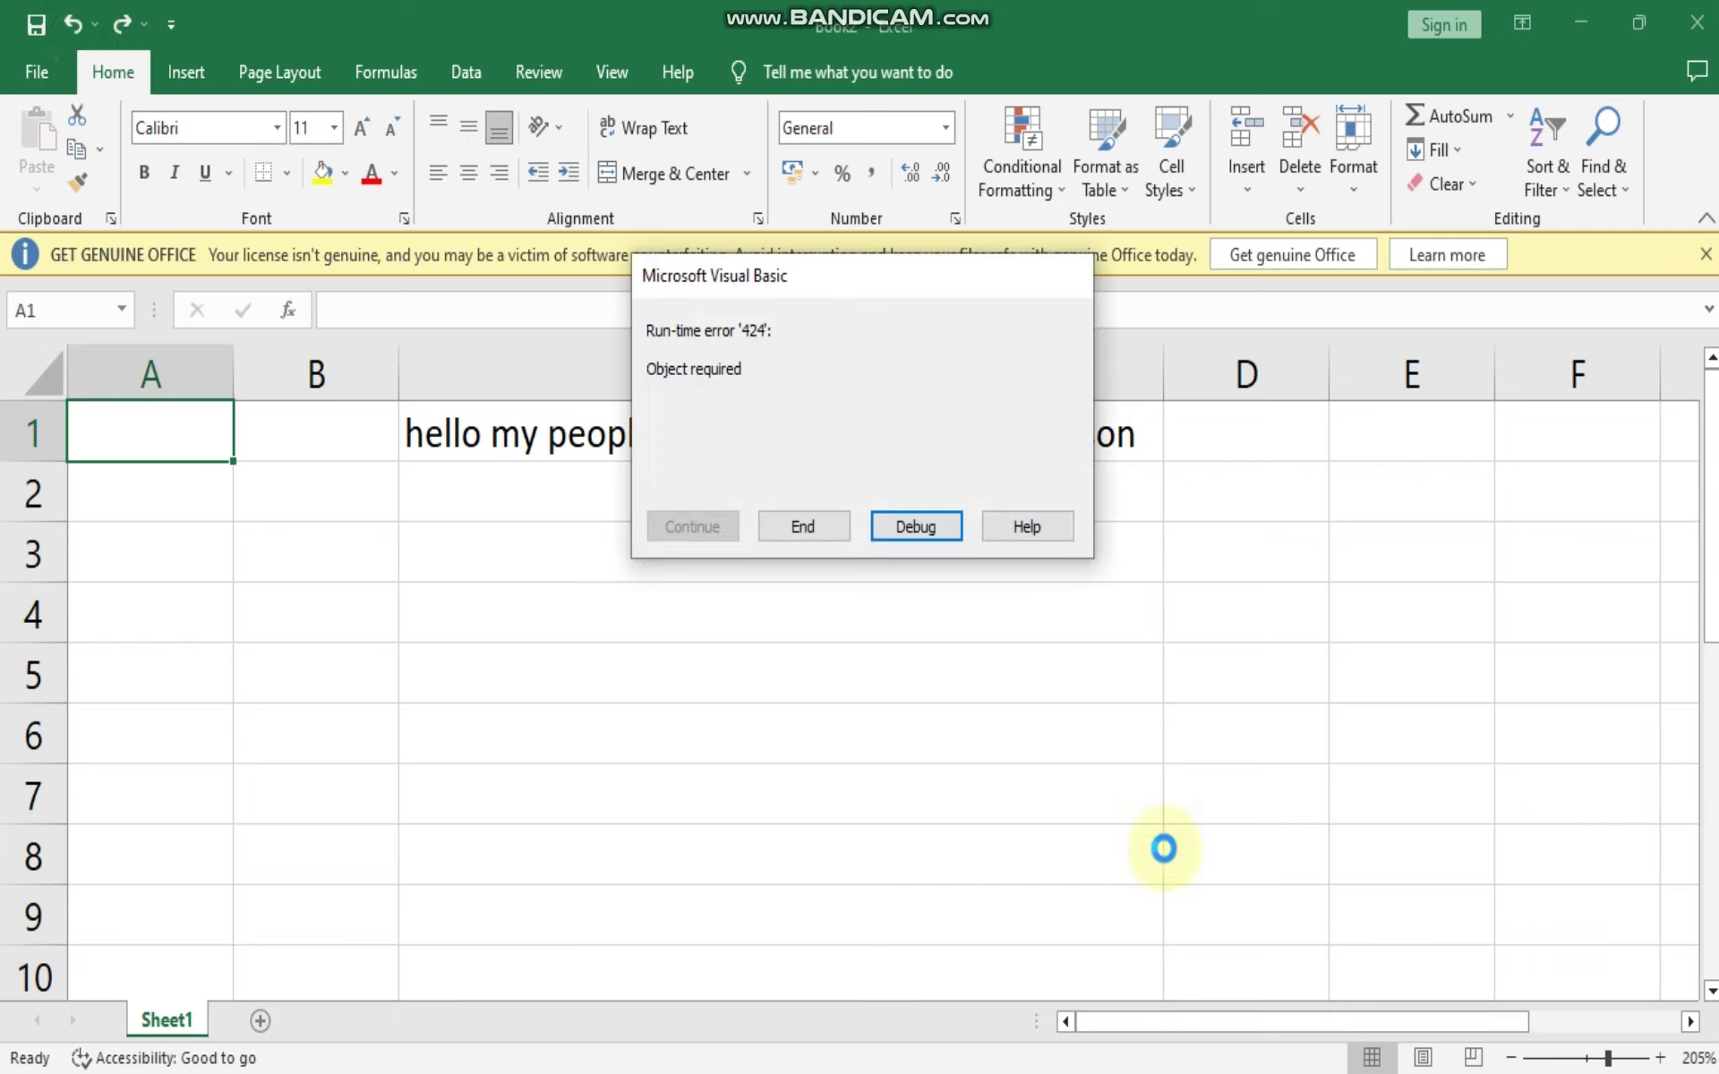
click(824, 531)
Select C2 to retrigger the error and debug into the failing AutoFit line.
click(626, 511)
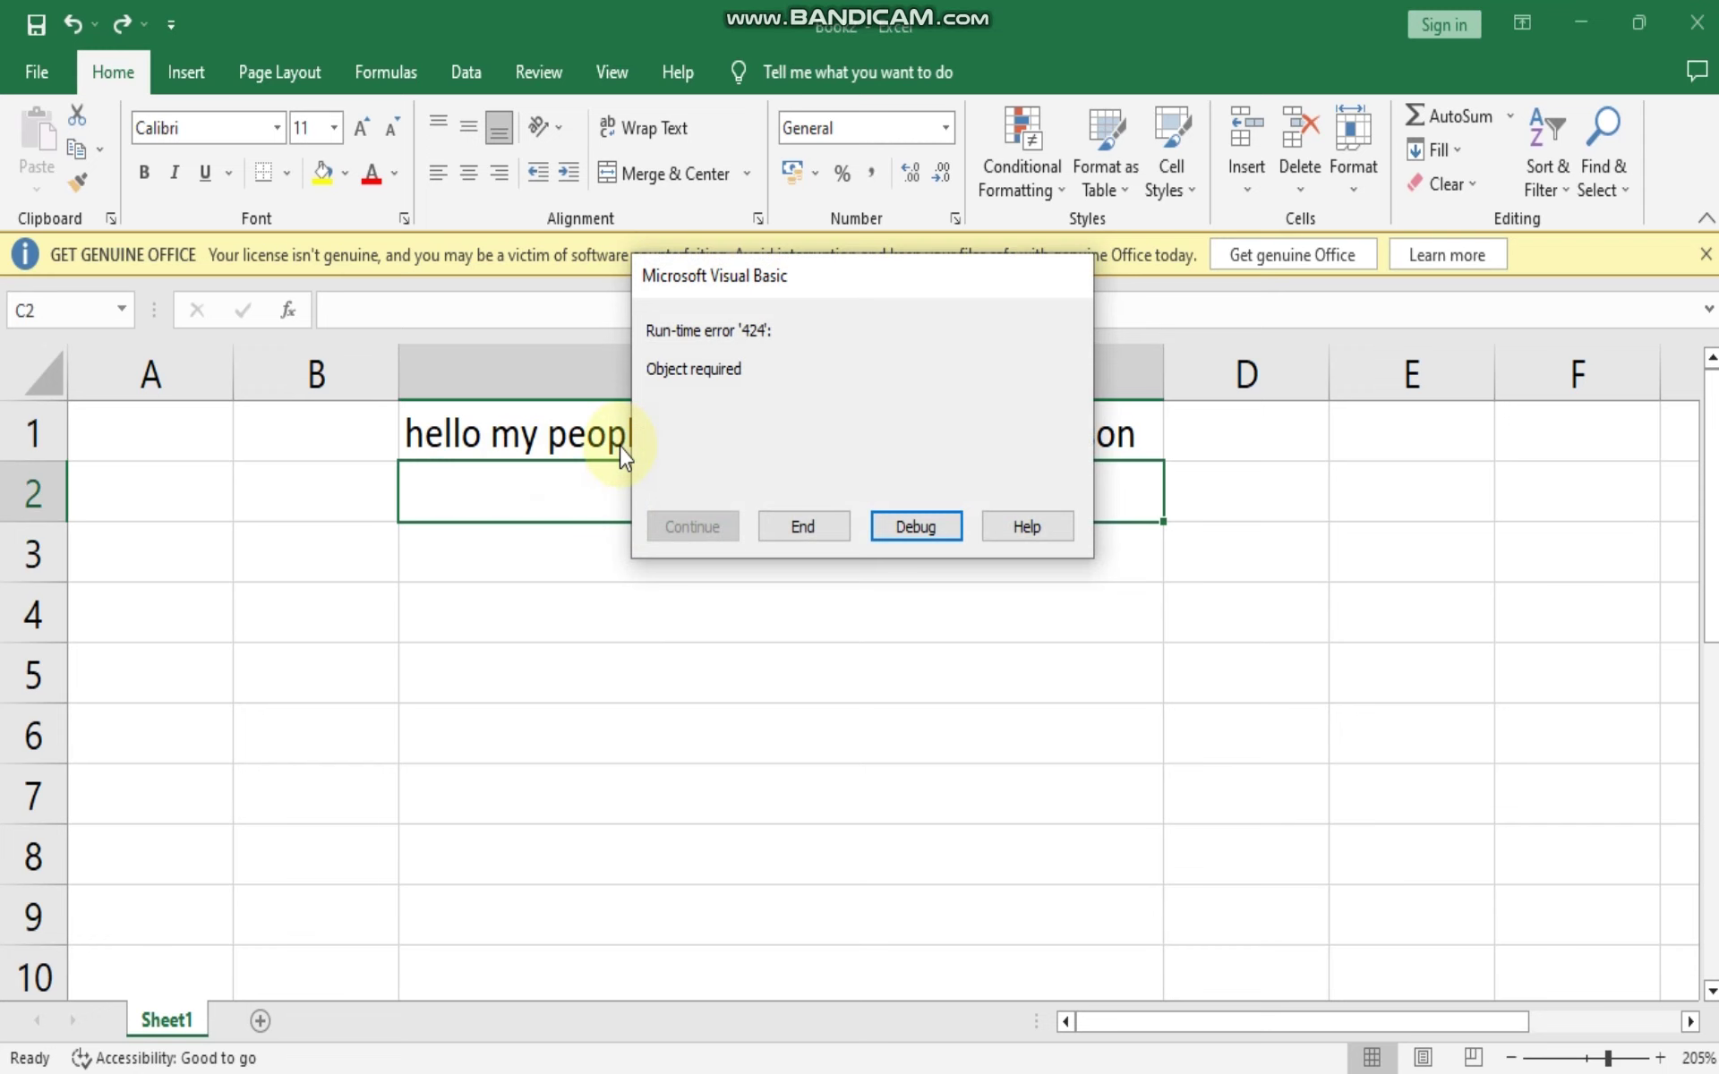
click(927, 528)
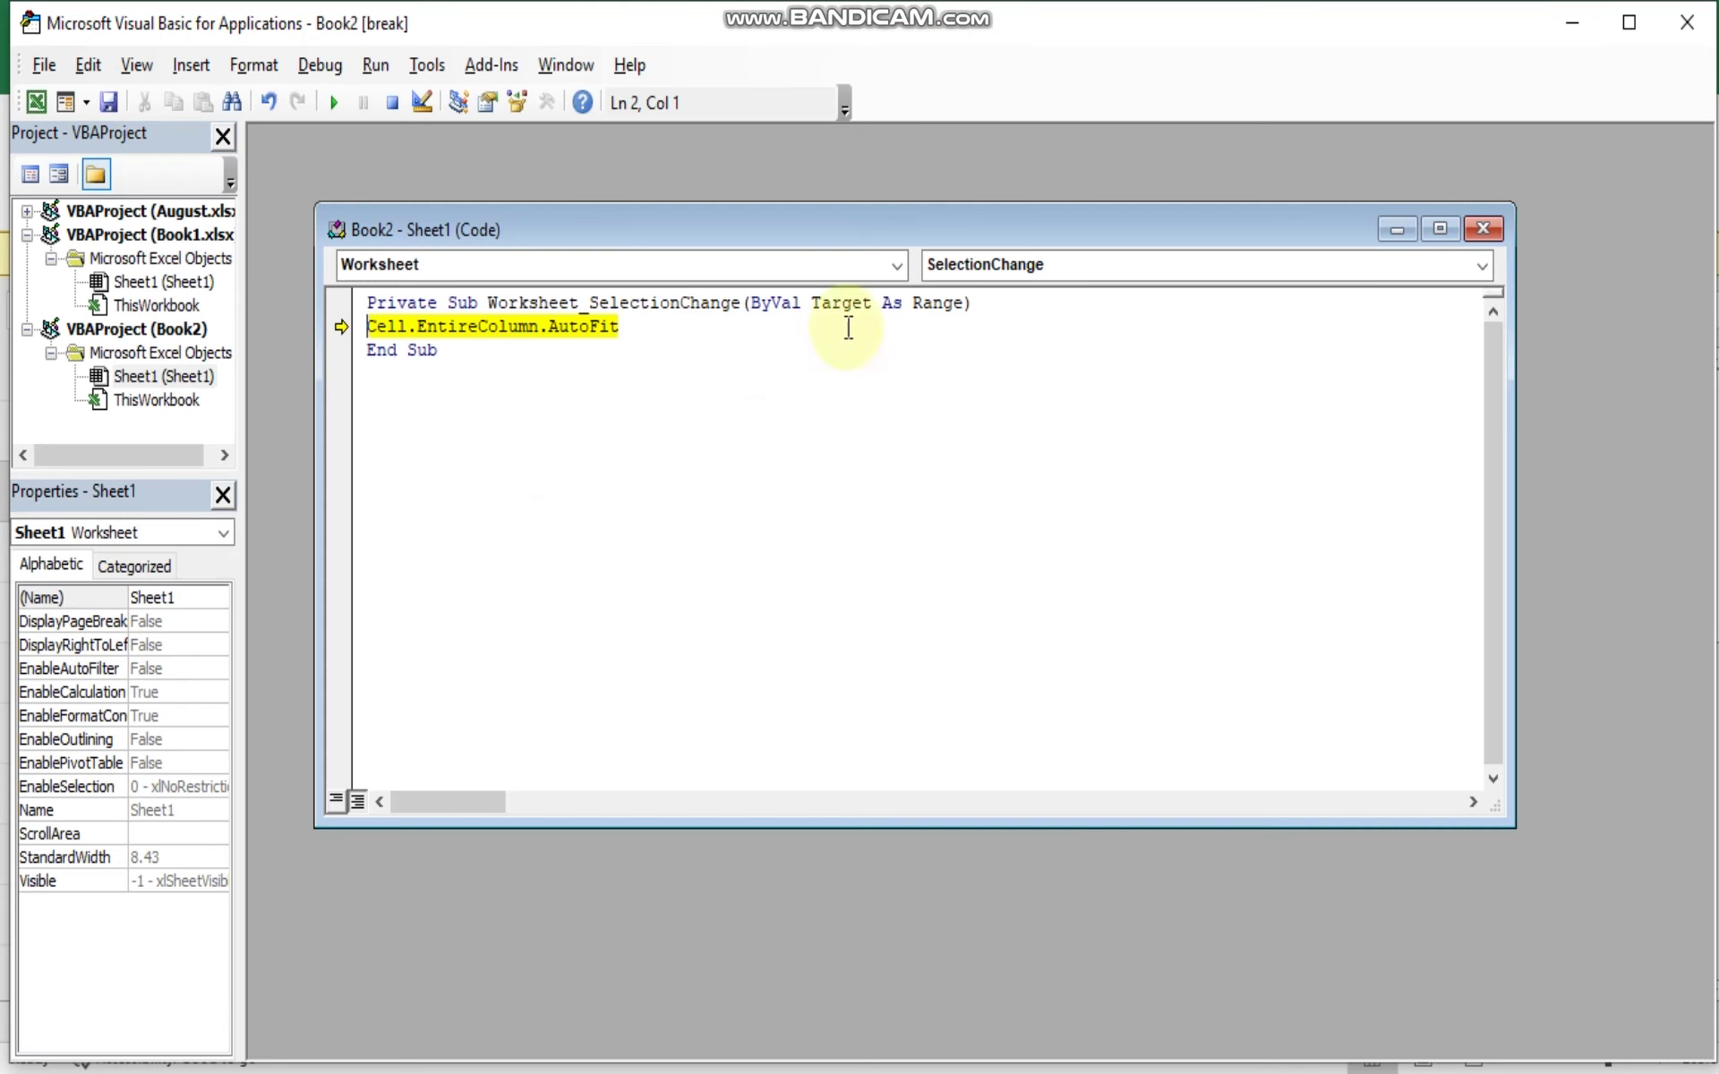
click(663, 335)
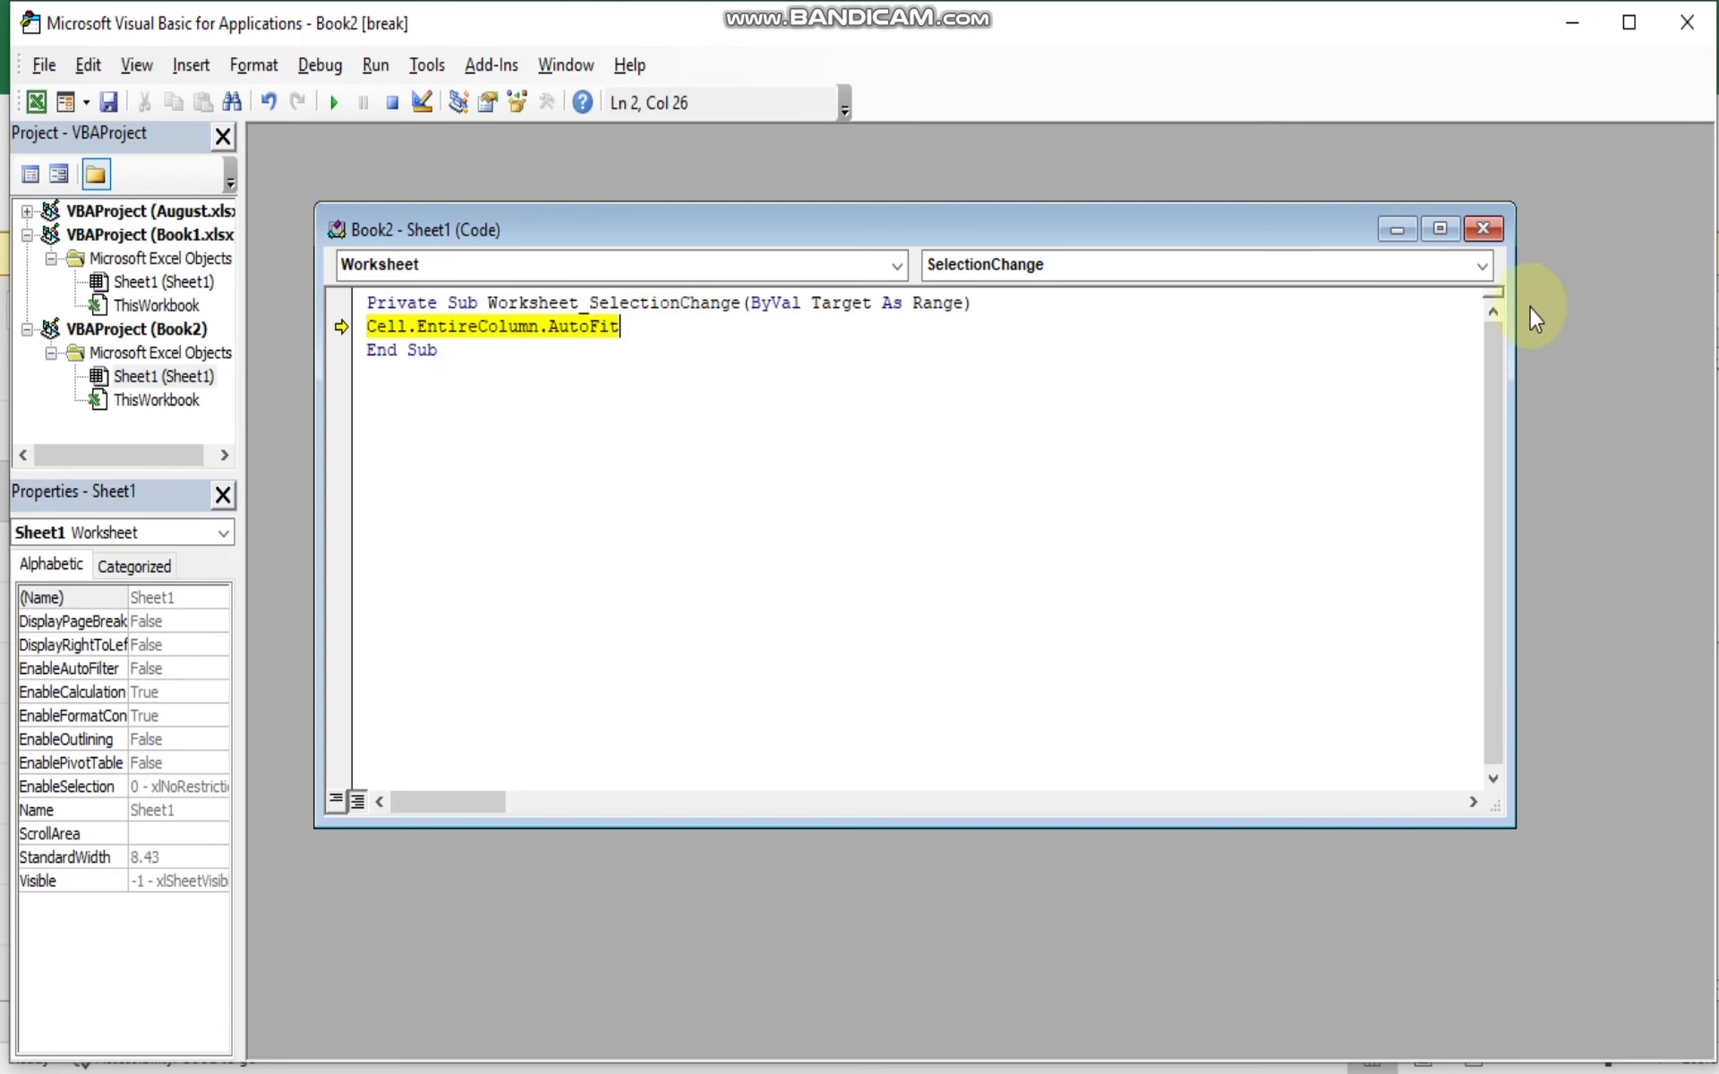
click(1482, 228)
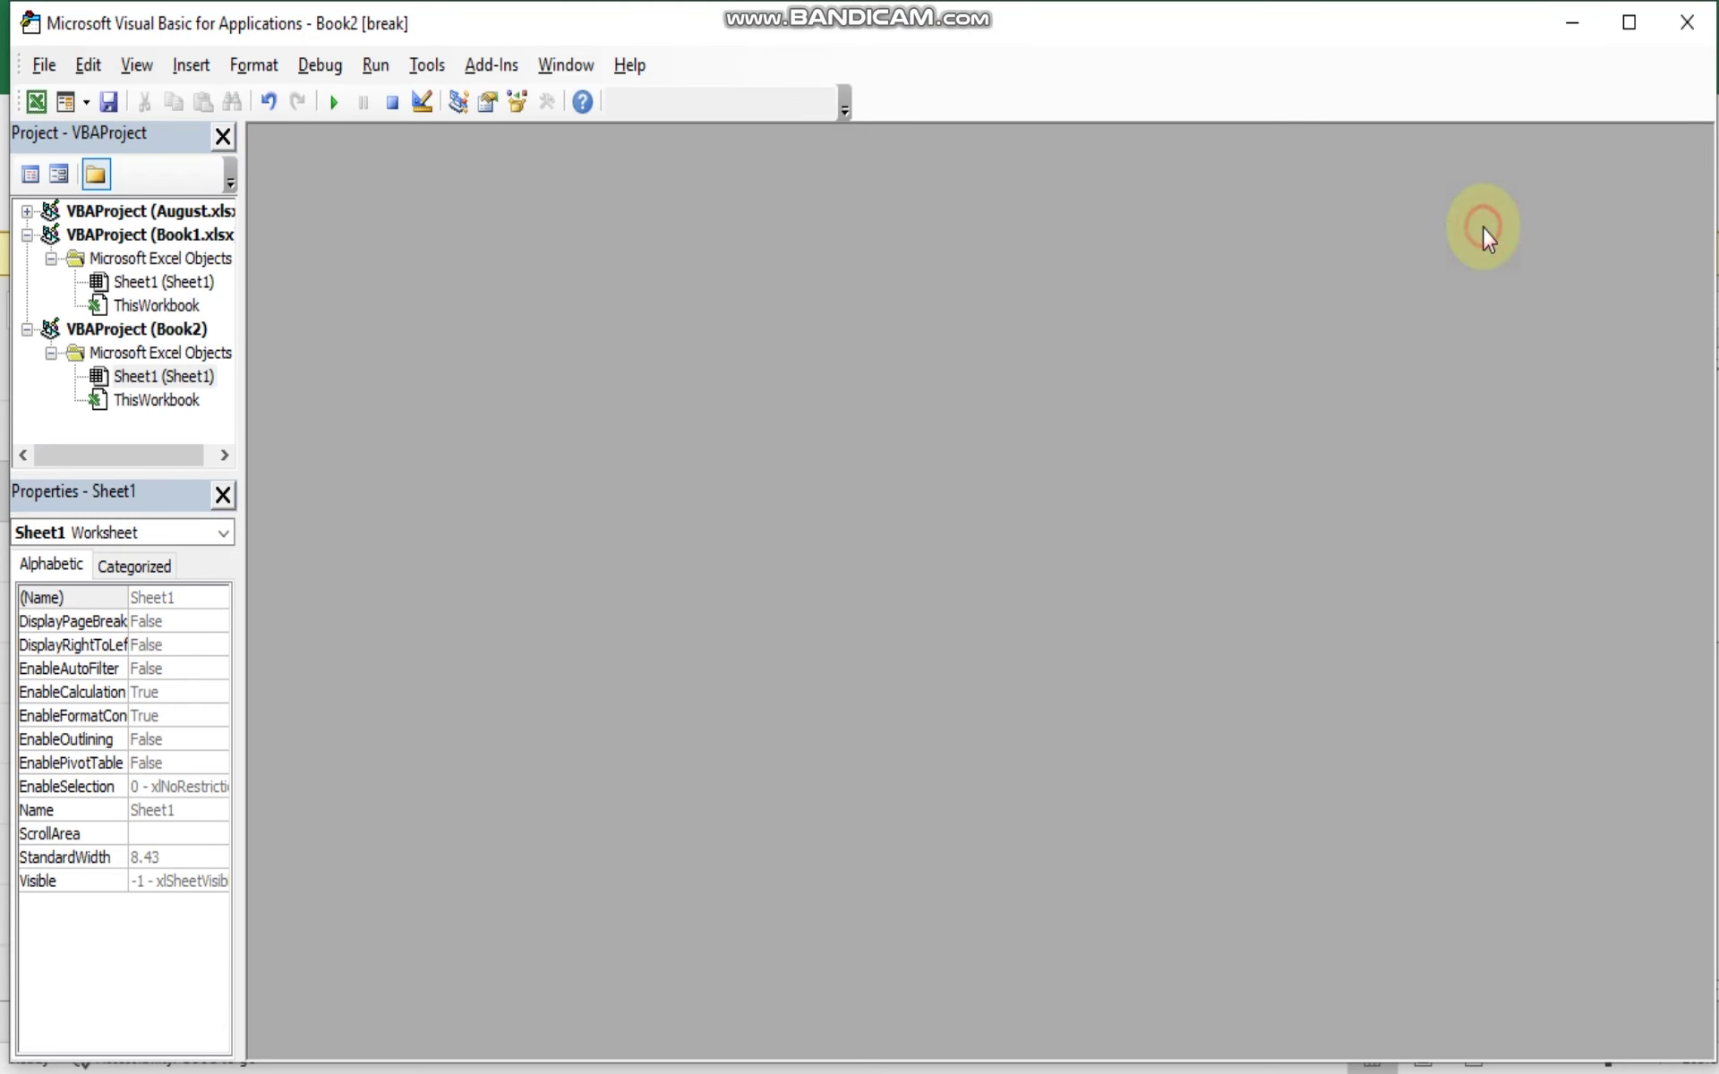
click(1687, 22)
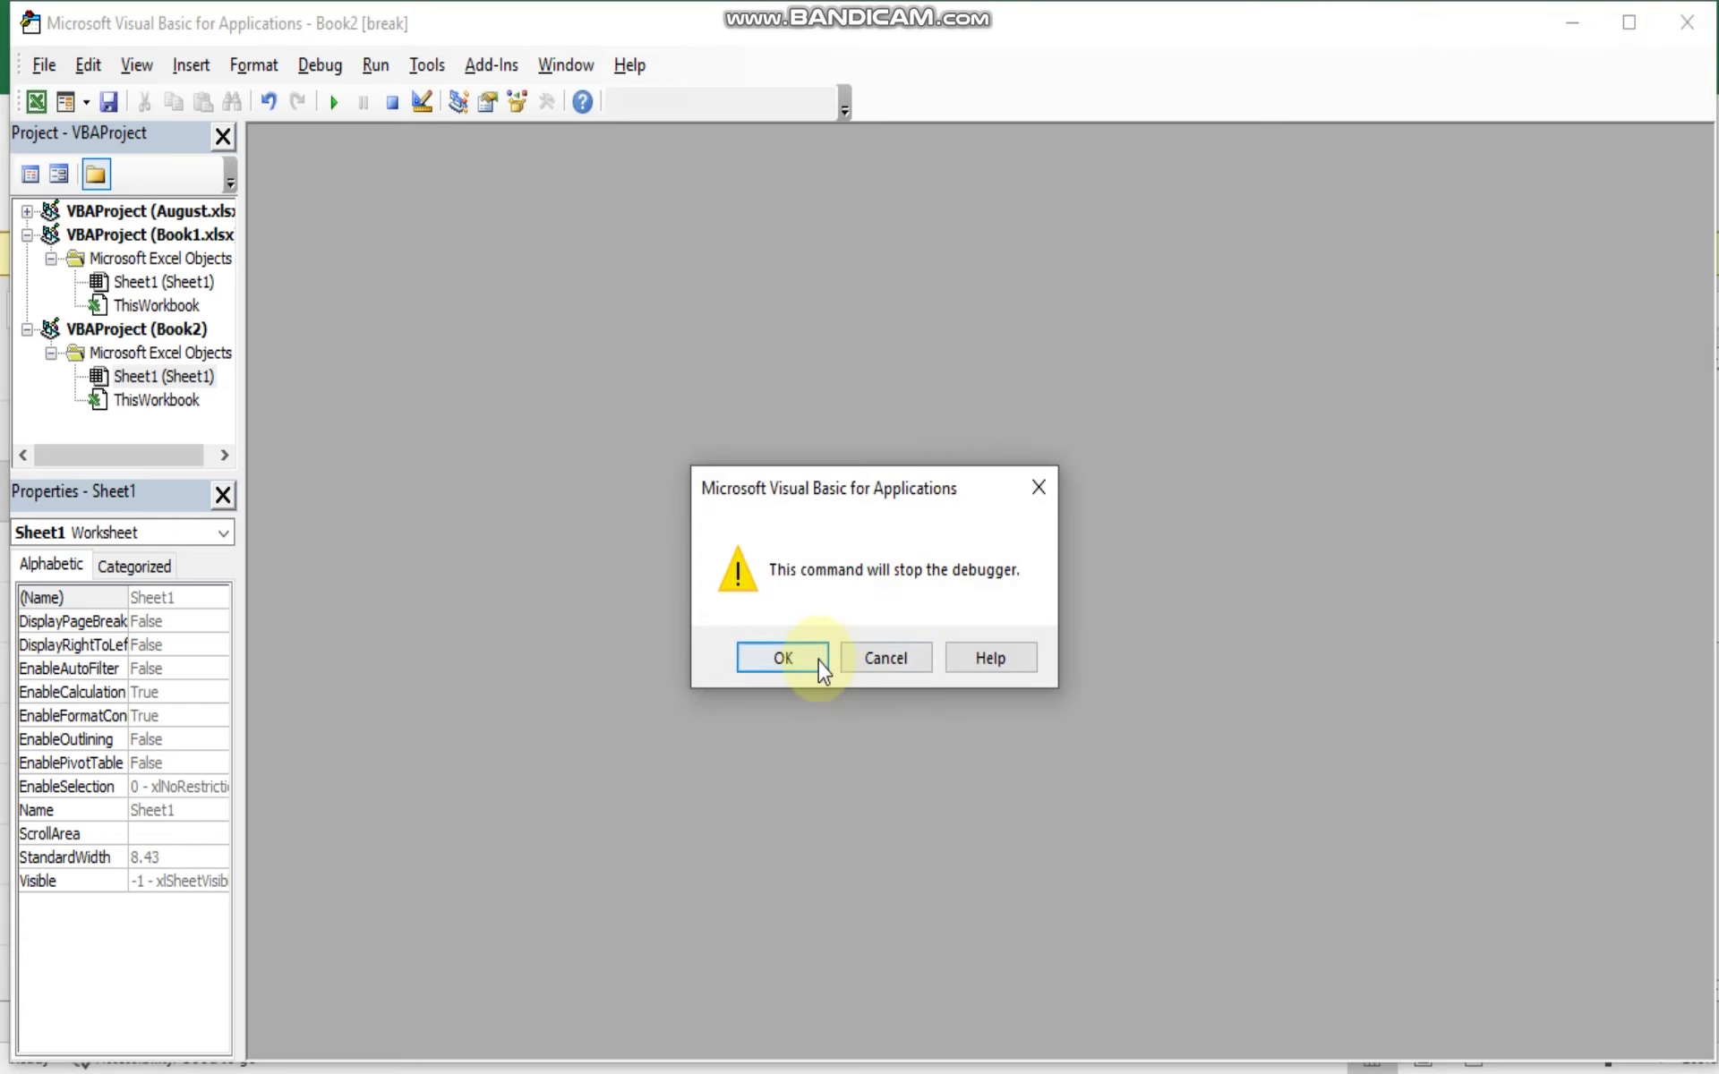
click(807, 656)
click(802, 432)
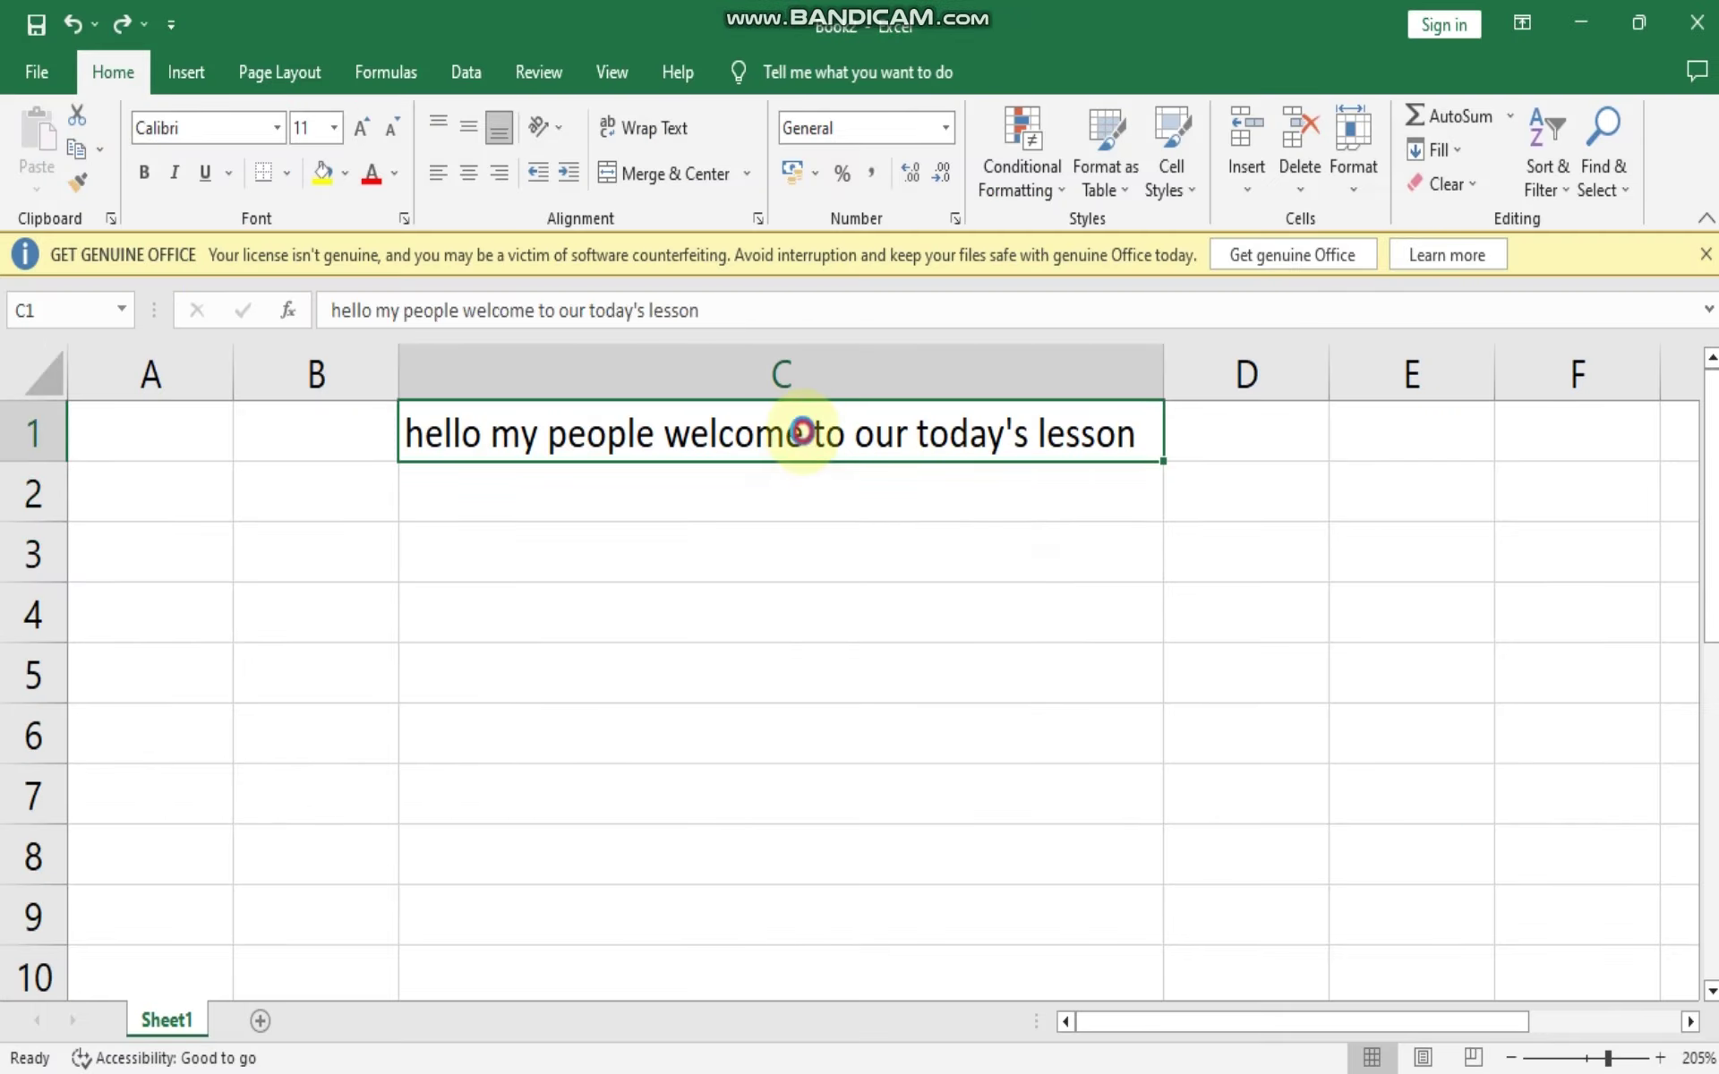
Correct line 2 from Cell to Cells.EntireColumn.AutoFit in the debugger.
click(910, 523)
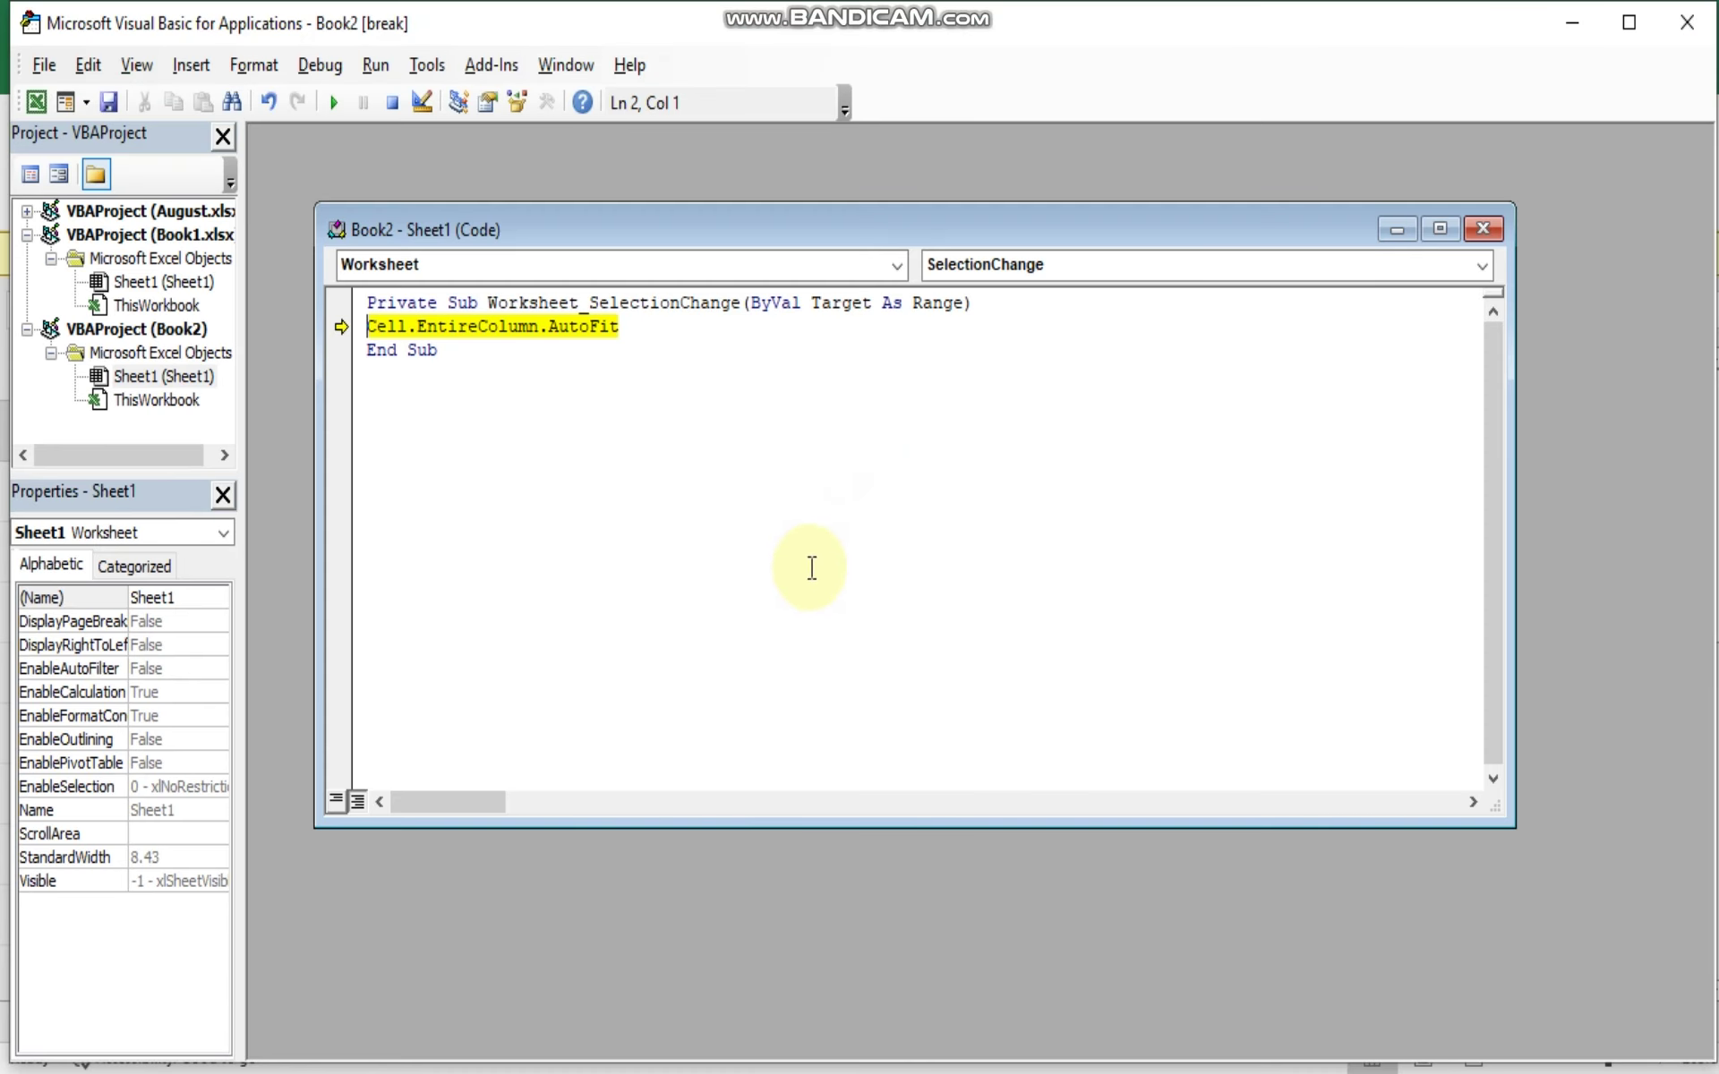
click(528, 327)
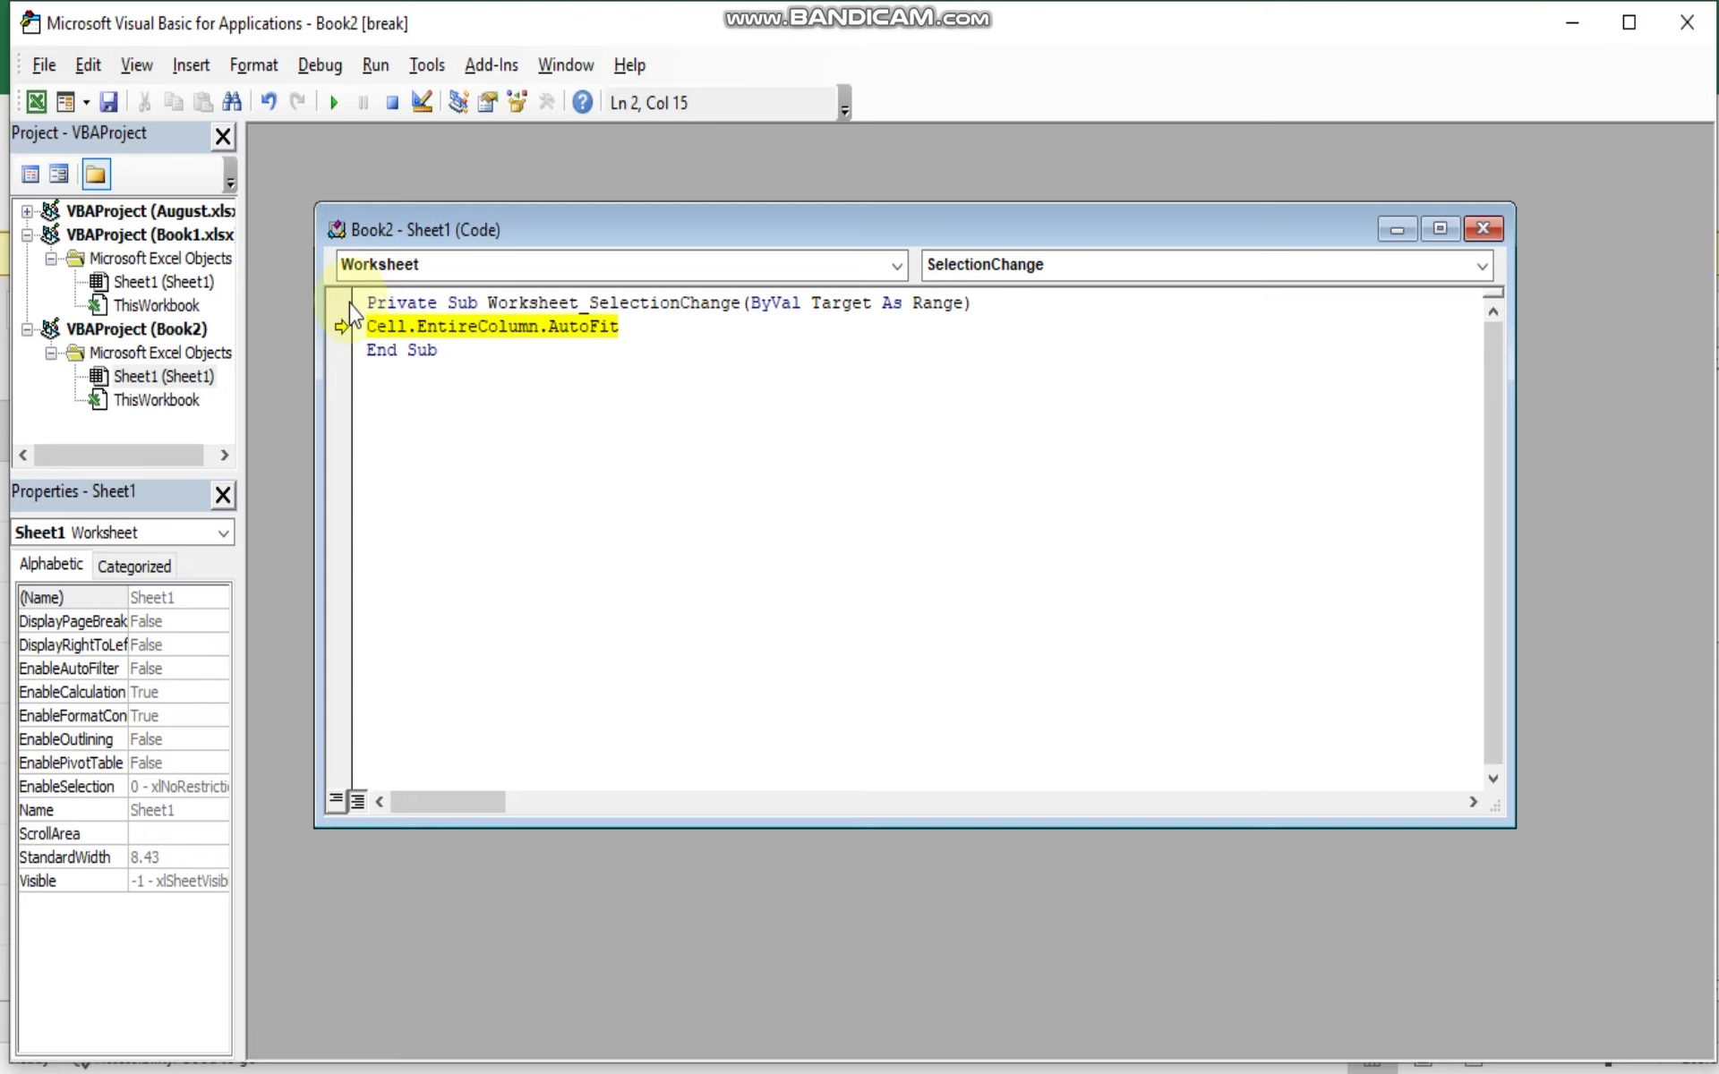
click(409, 327)
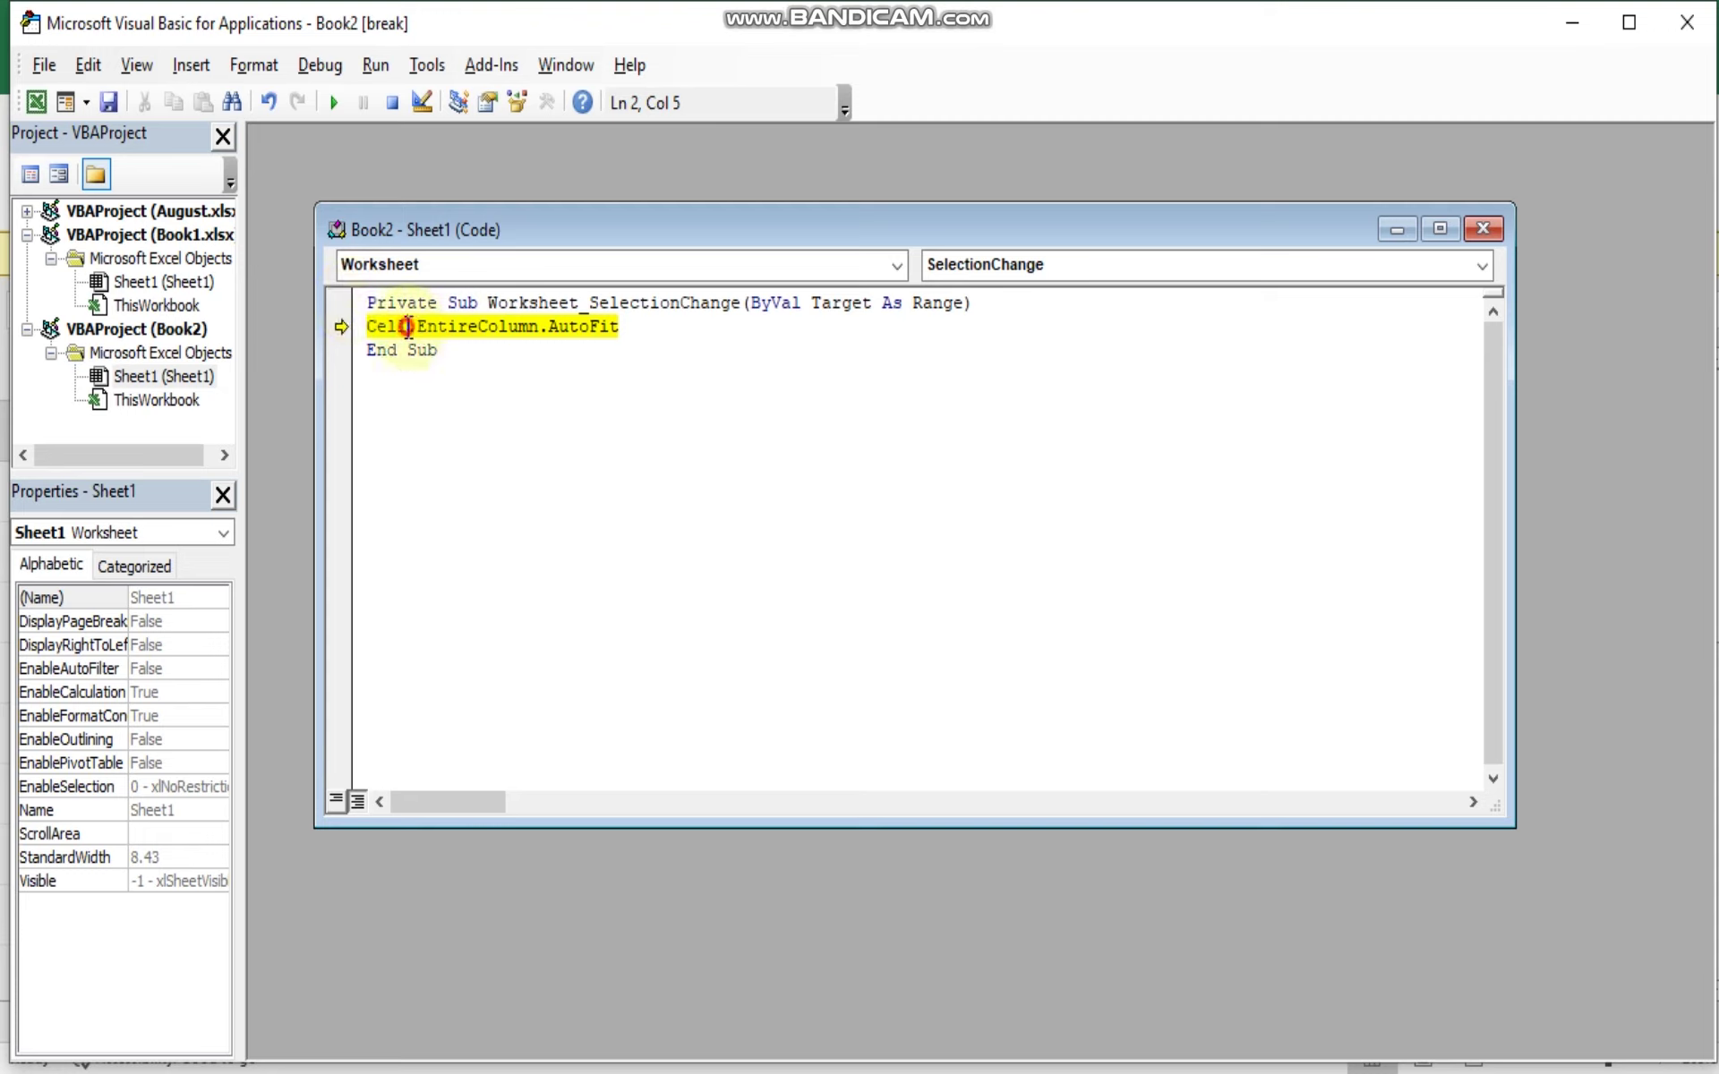
double_click(416, 327)
click(416, 326)
key(BackSpace)
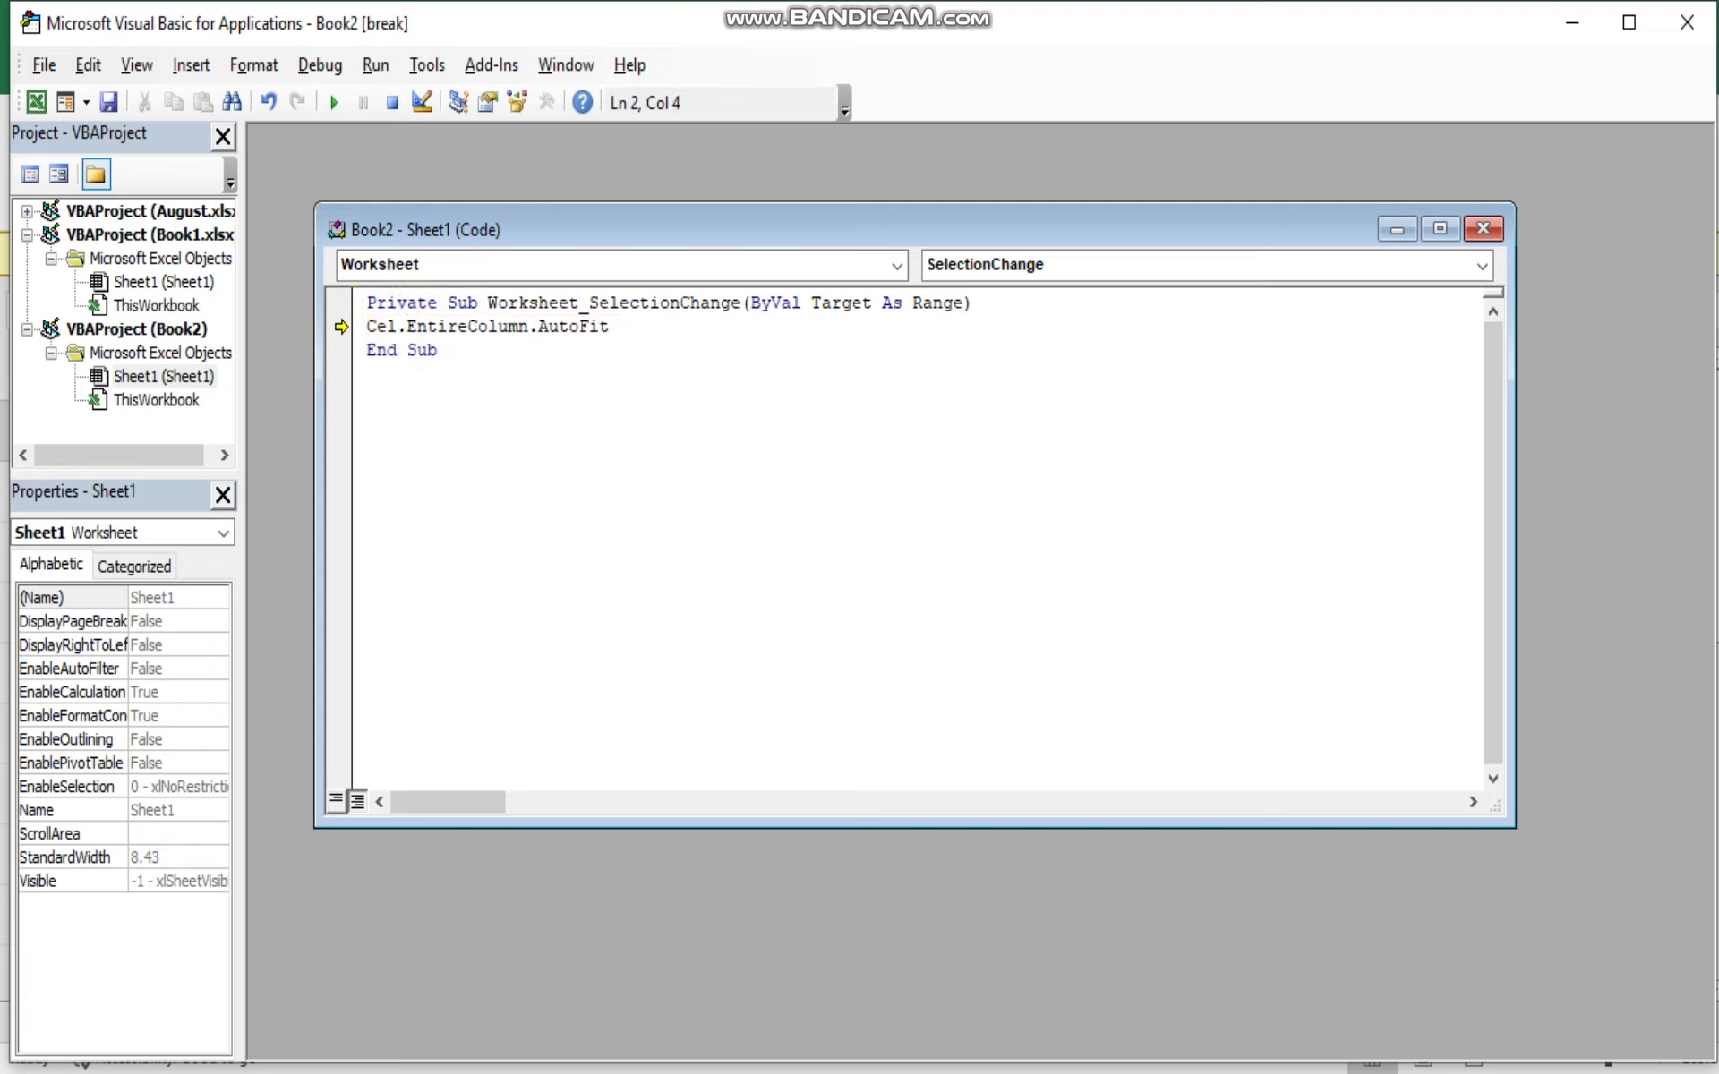
text(ls)
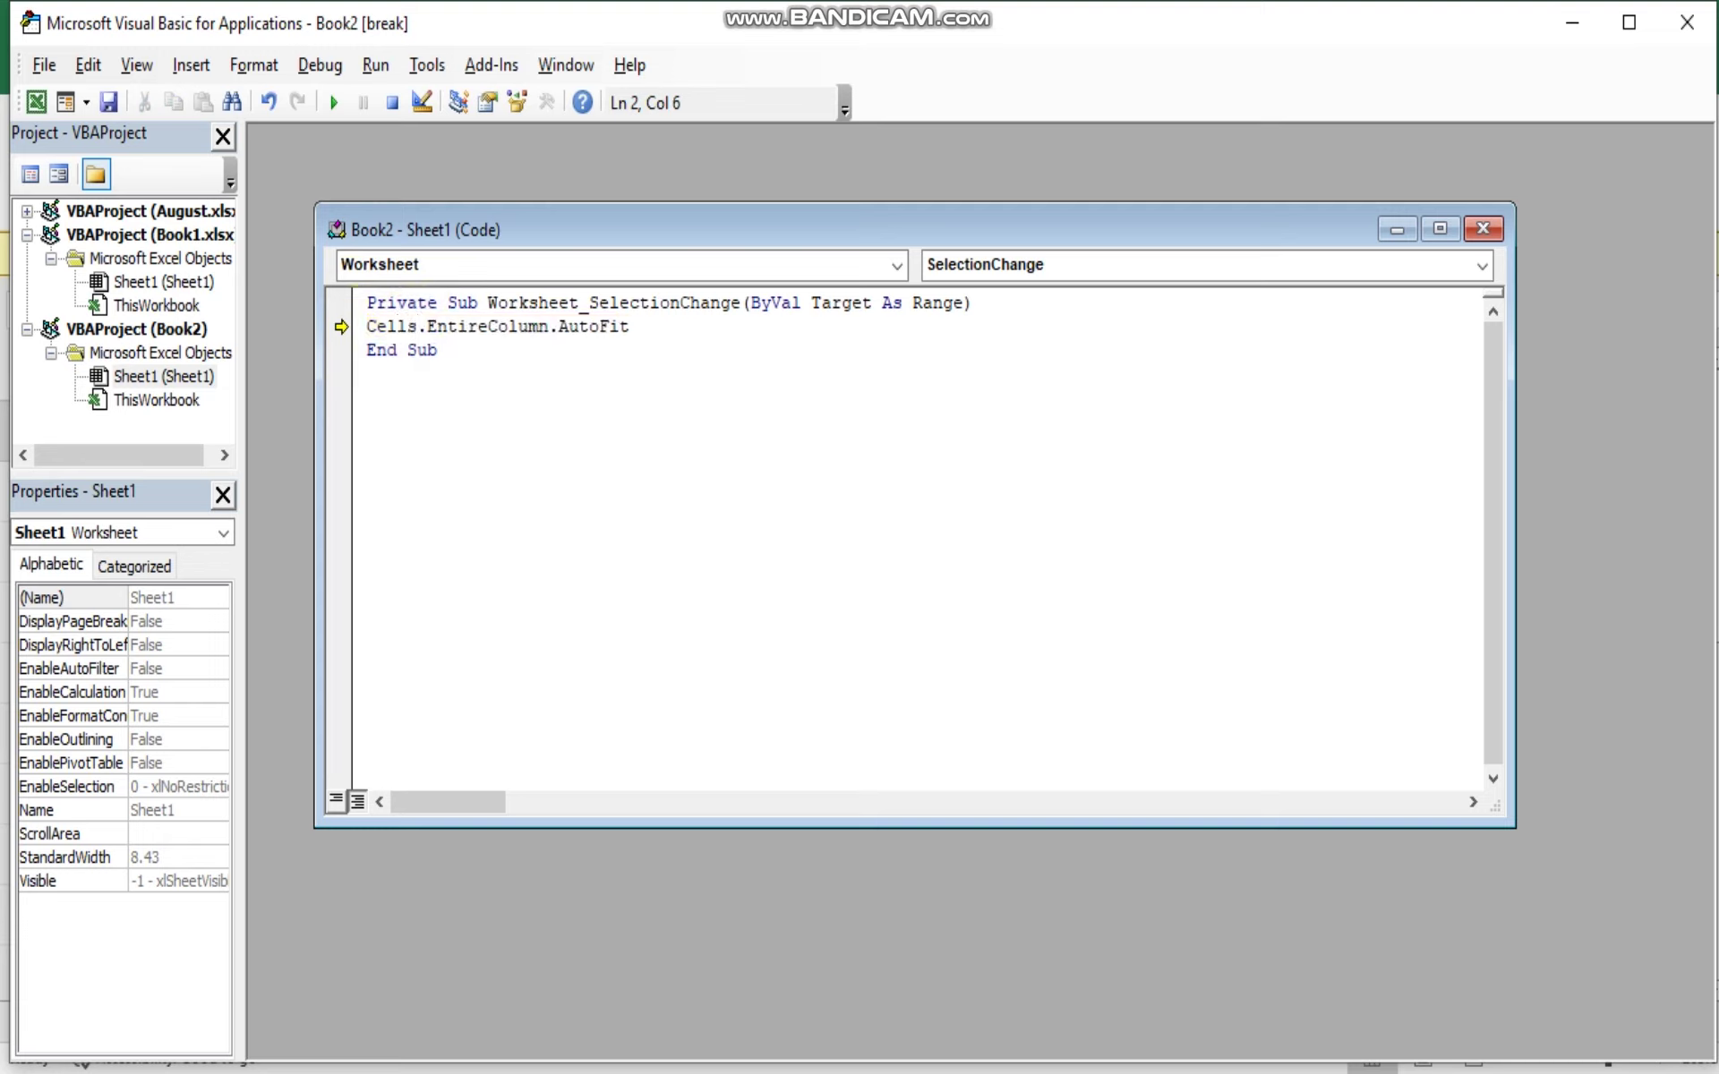
click(698, 525)
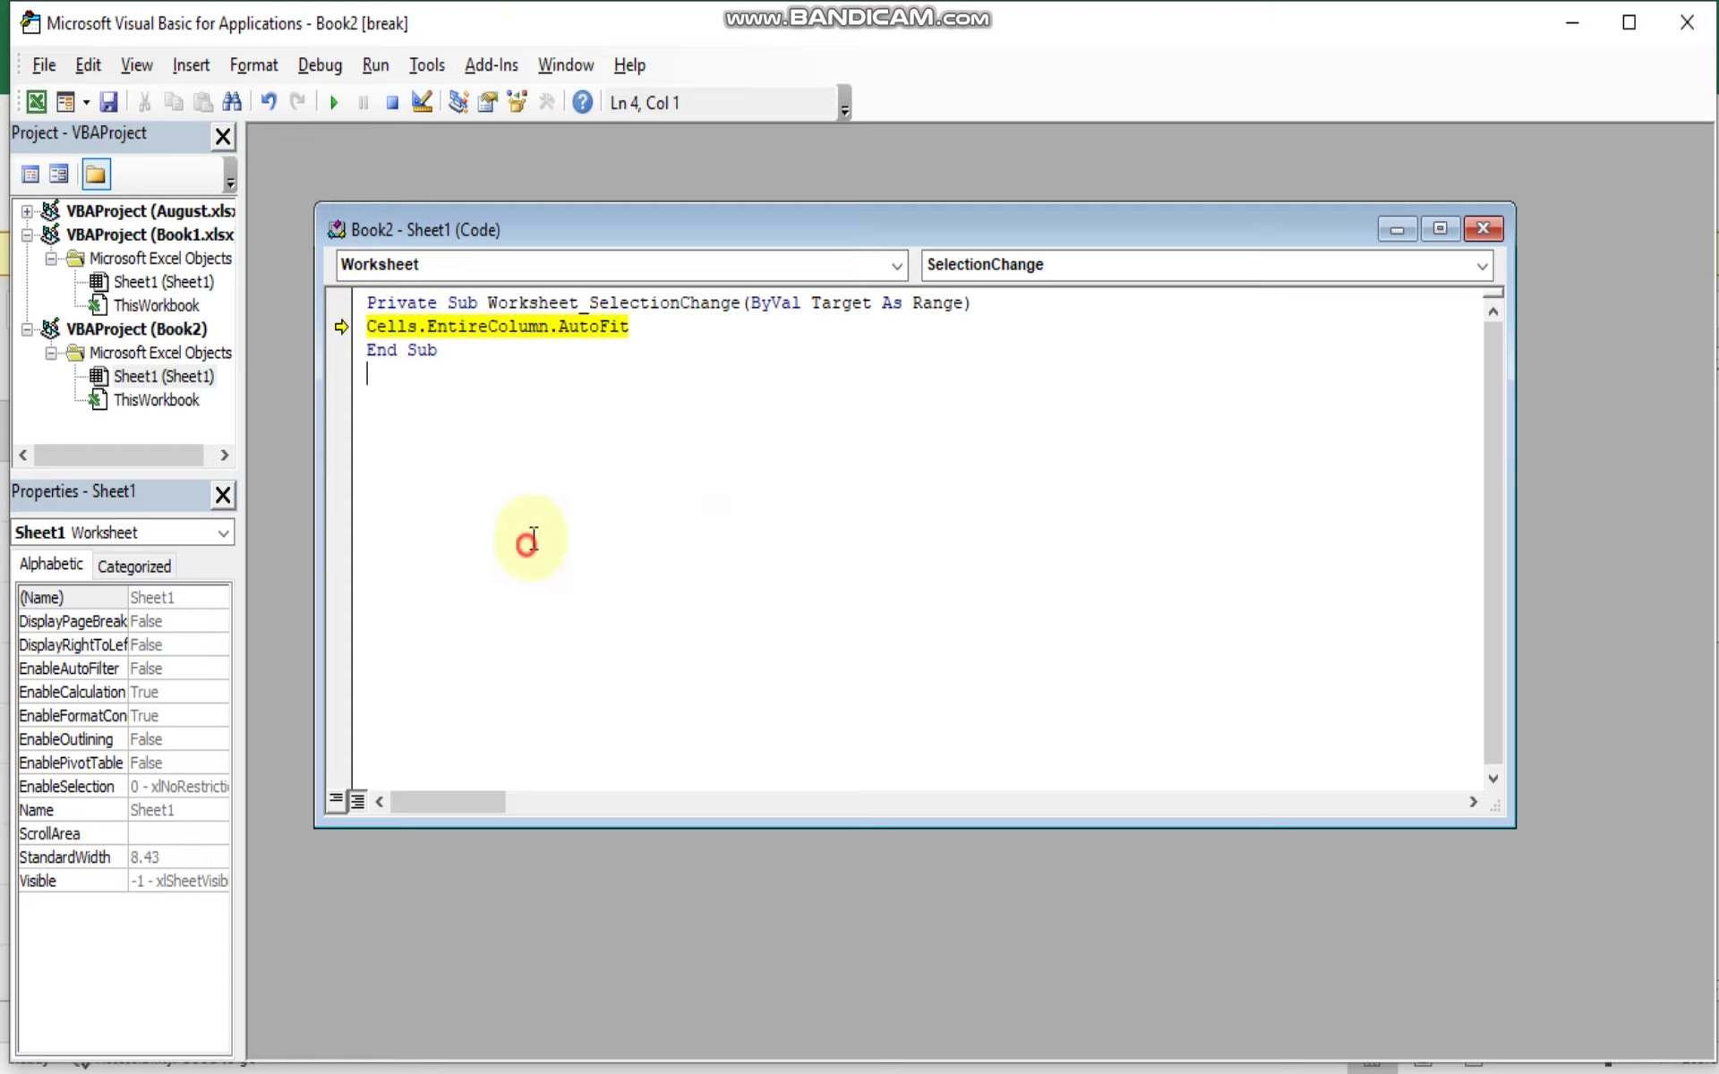
Close the code window and the VBA editor to return to Excel.
click(1483, 229)
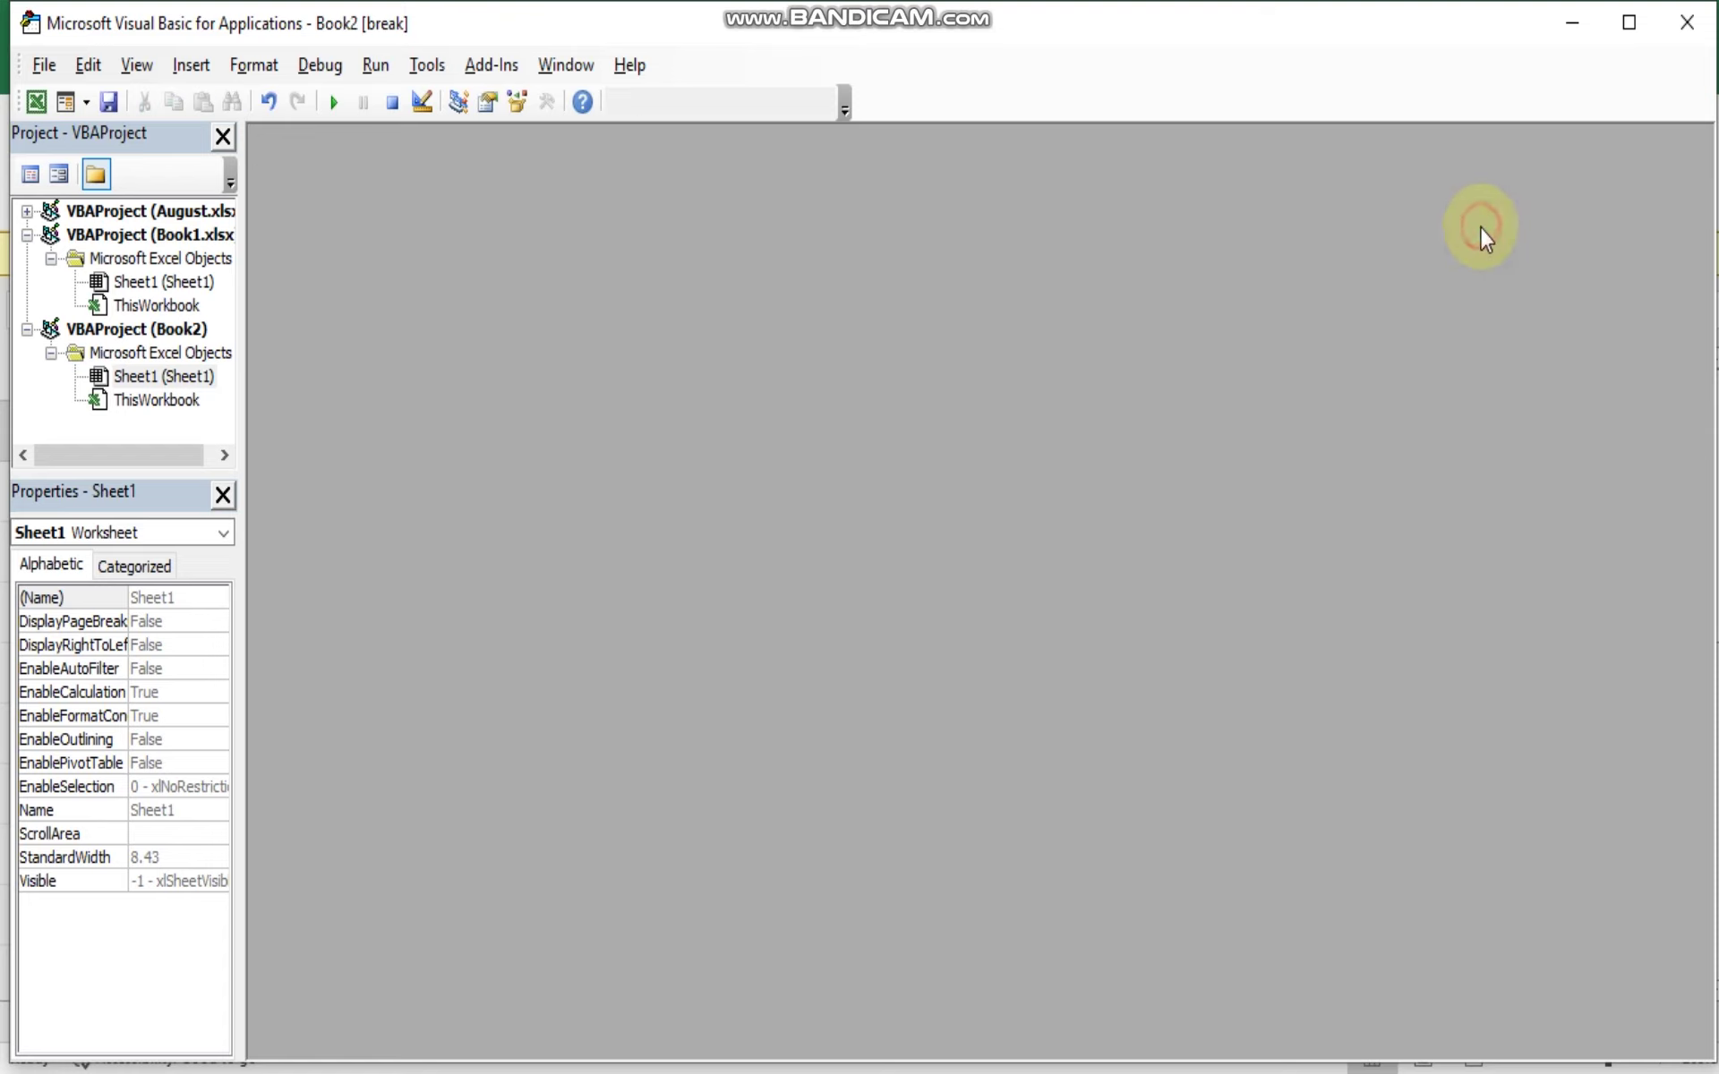
click(1687, 21)
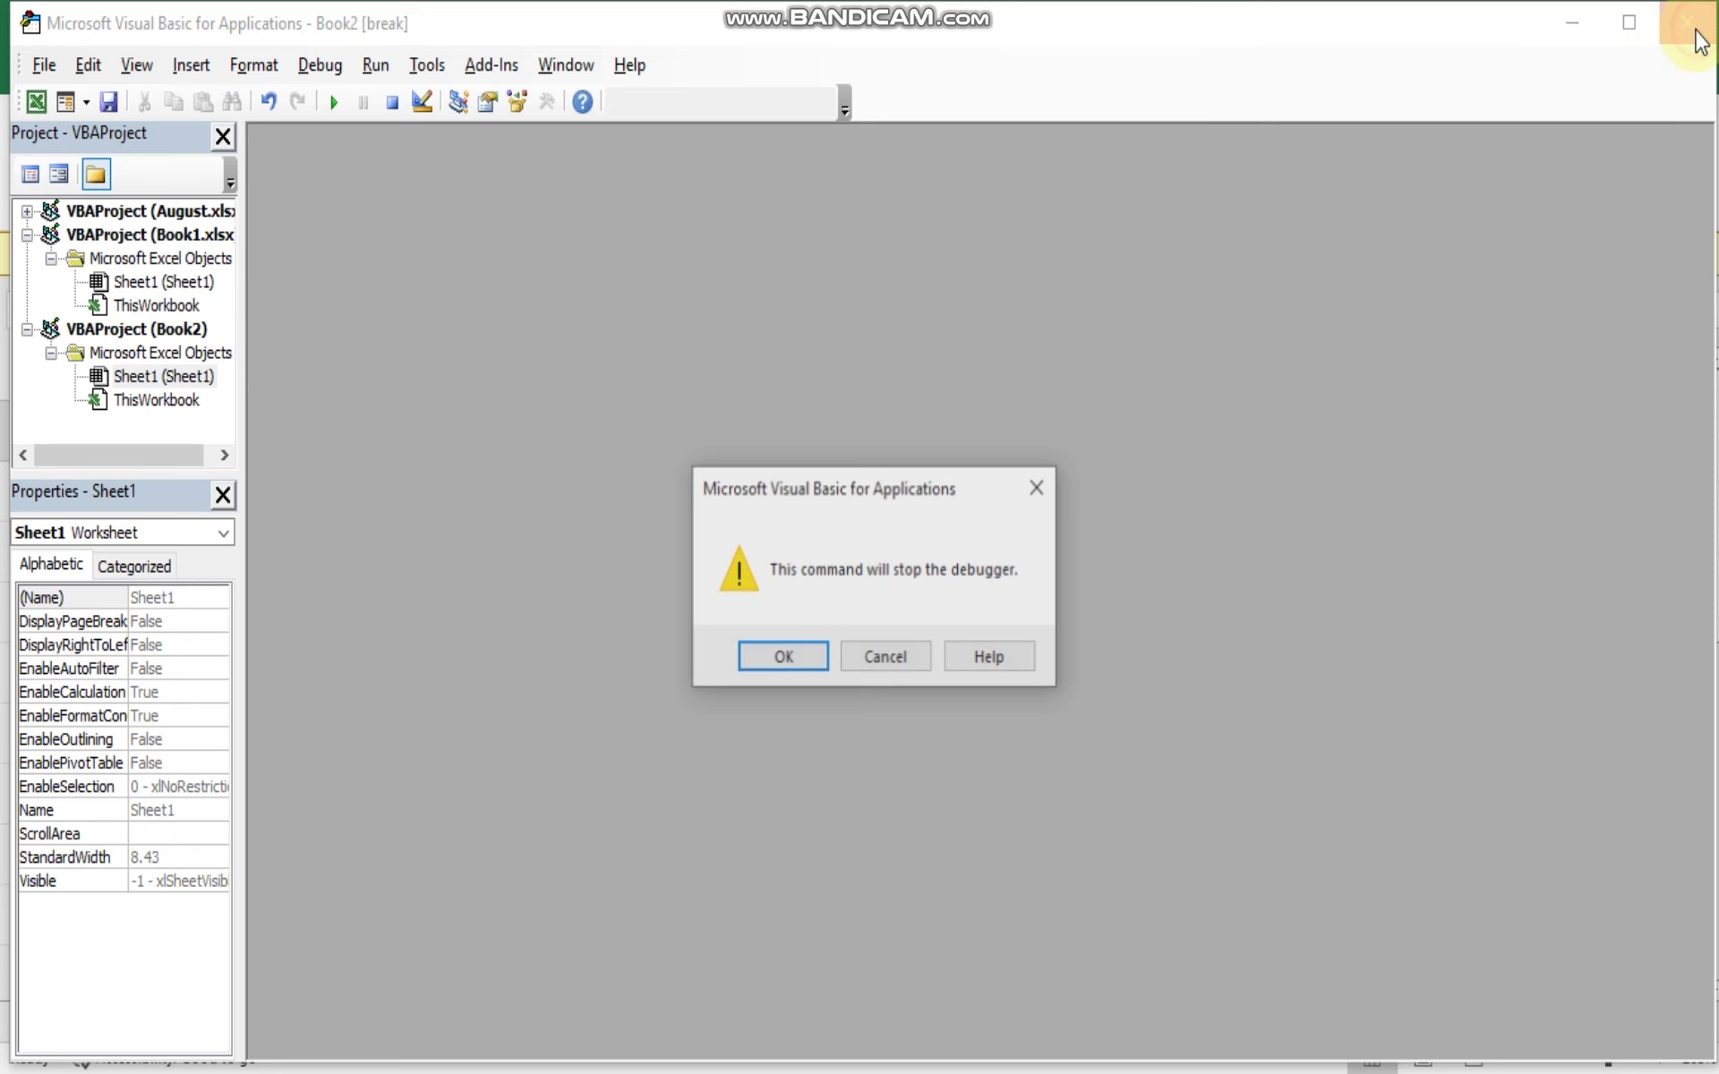
Stop the debugger, then enter 'hello good peple welcome' into A2 so column A autofits.
click(782, 659)
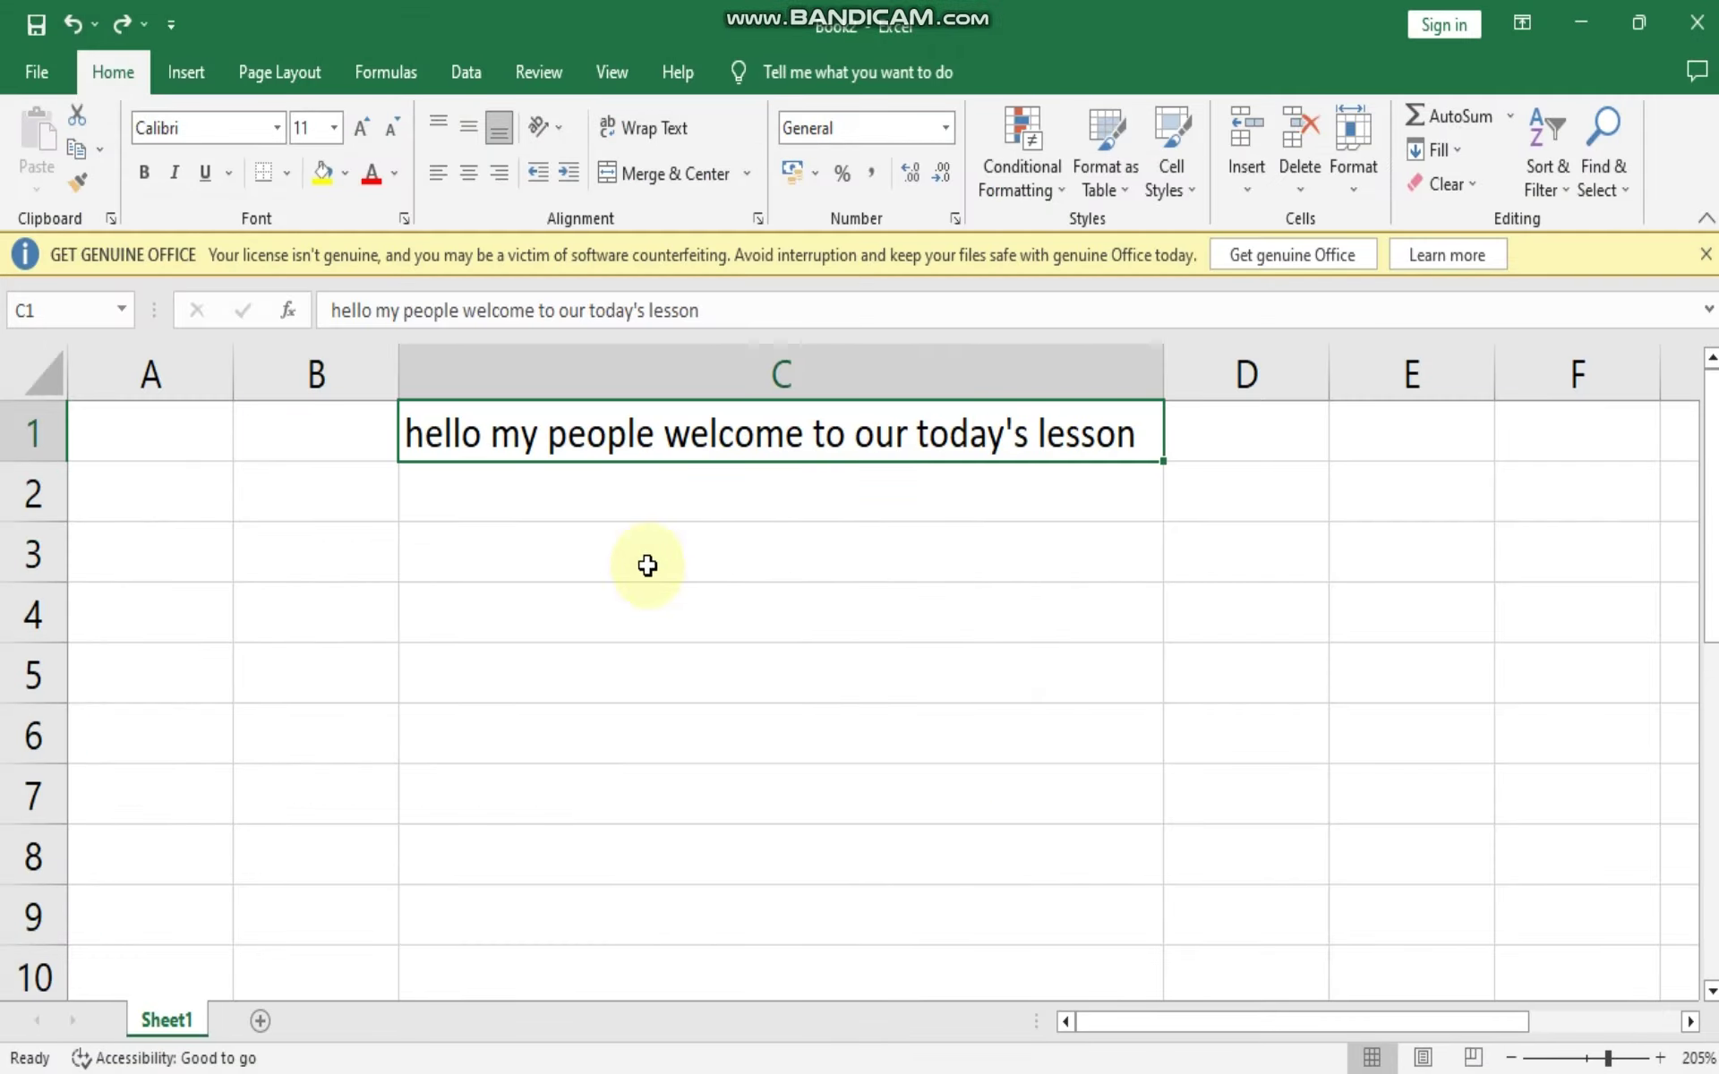
click(214, 492)
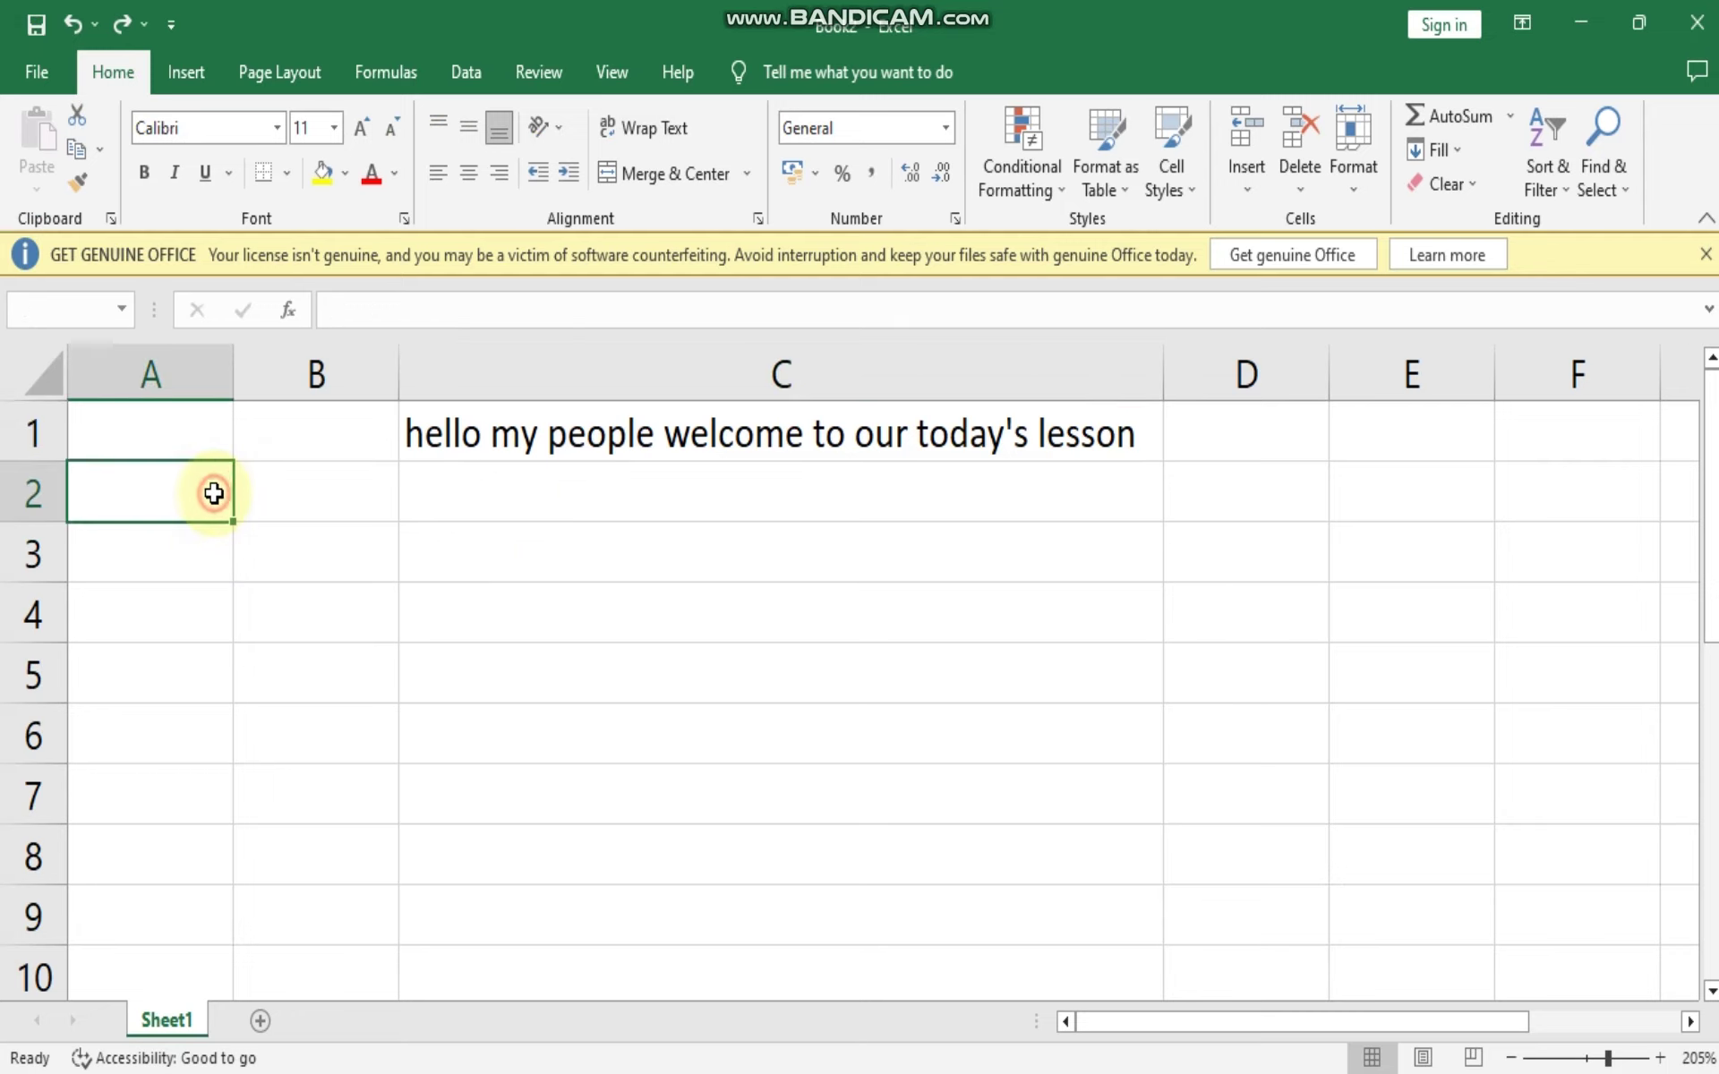
text(he)
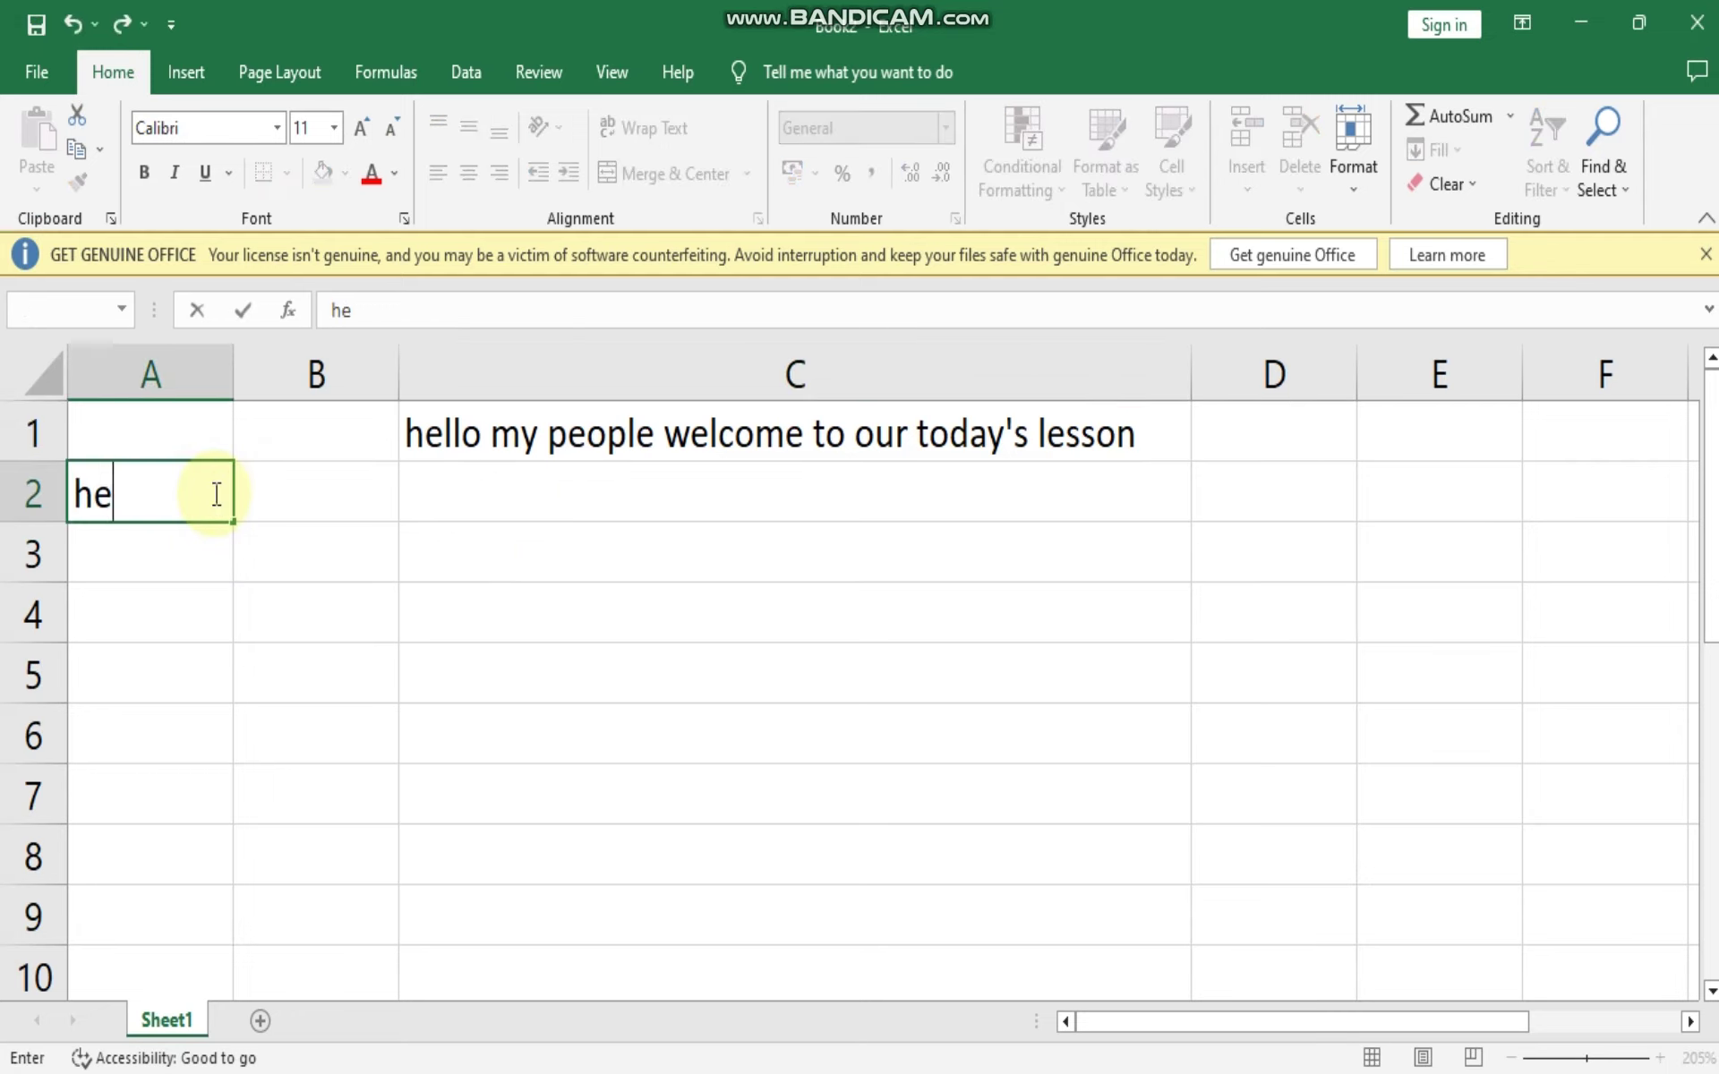
text(llo )
text(goo)
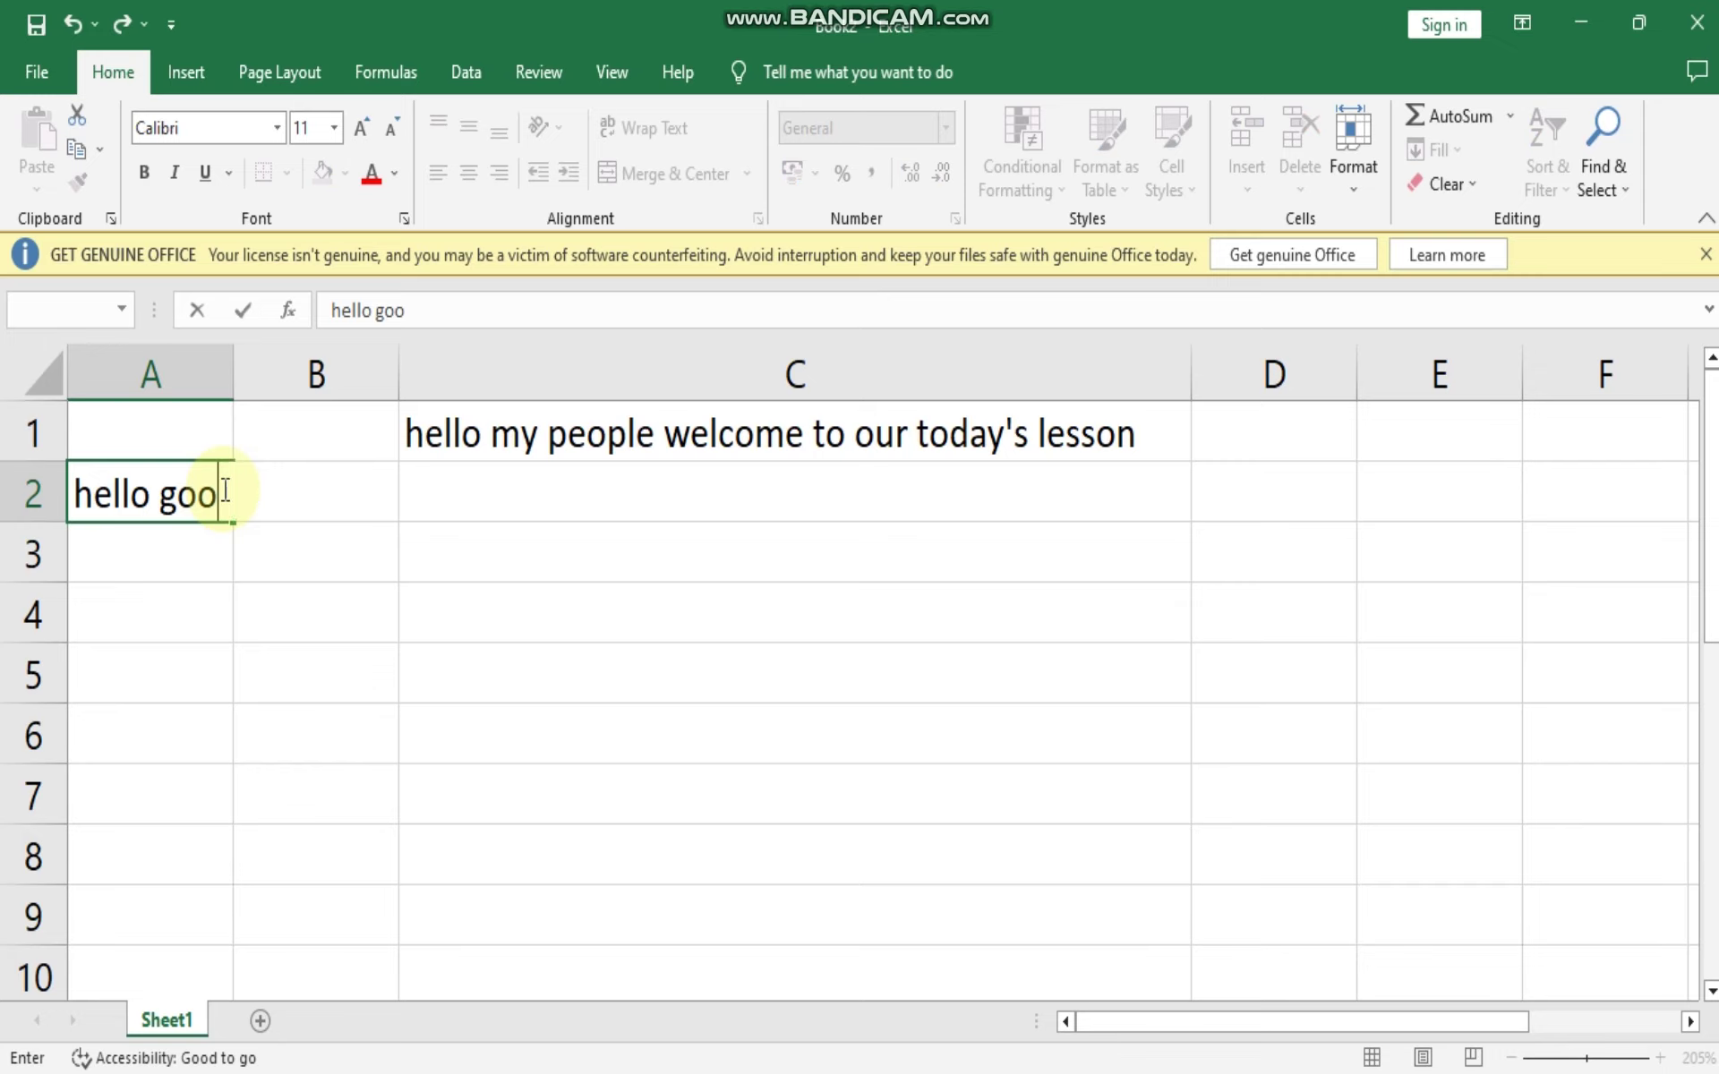
text(d pepl)
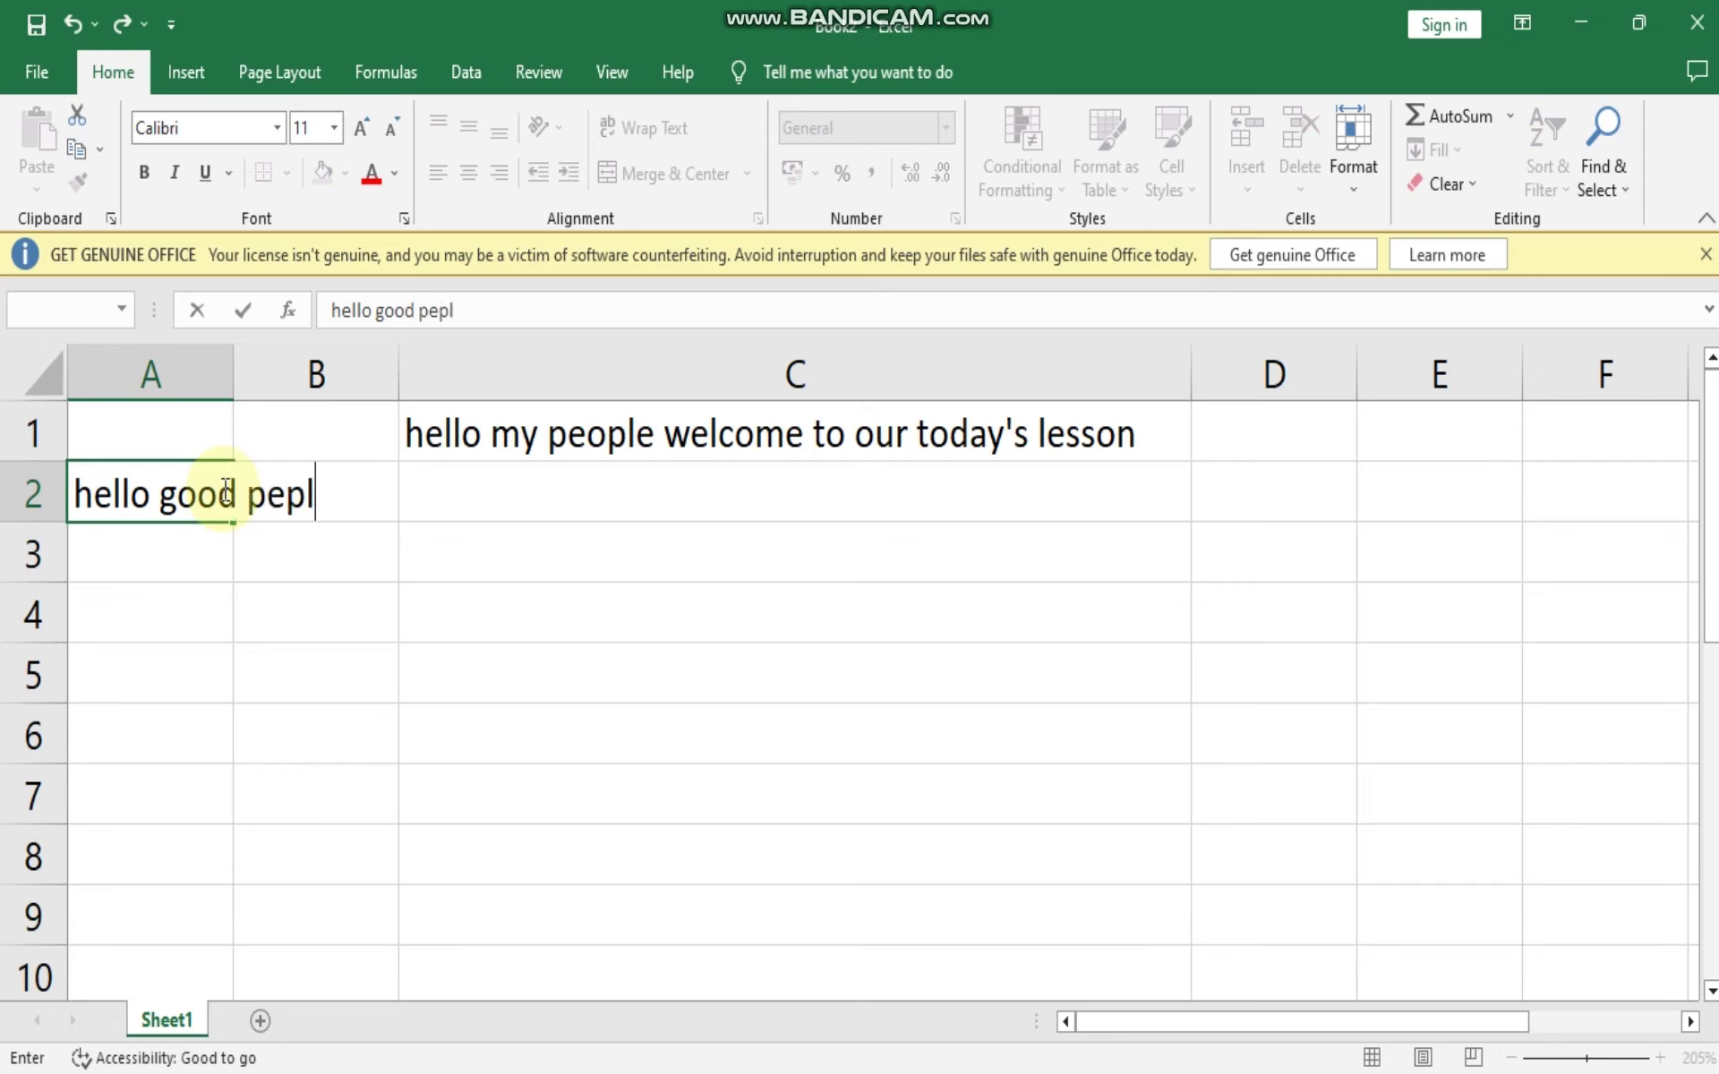
text(e wl)
text(com)
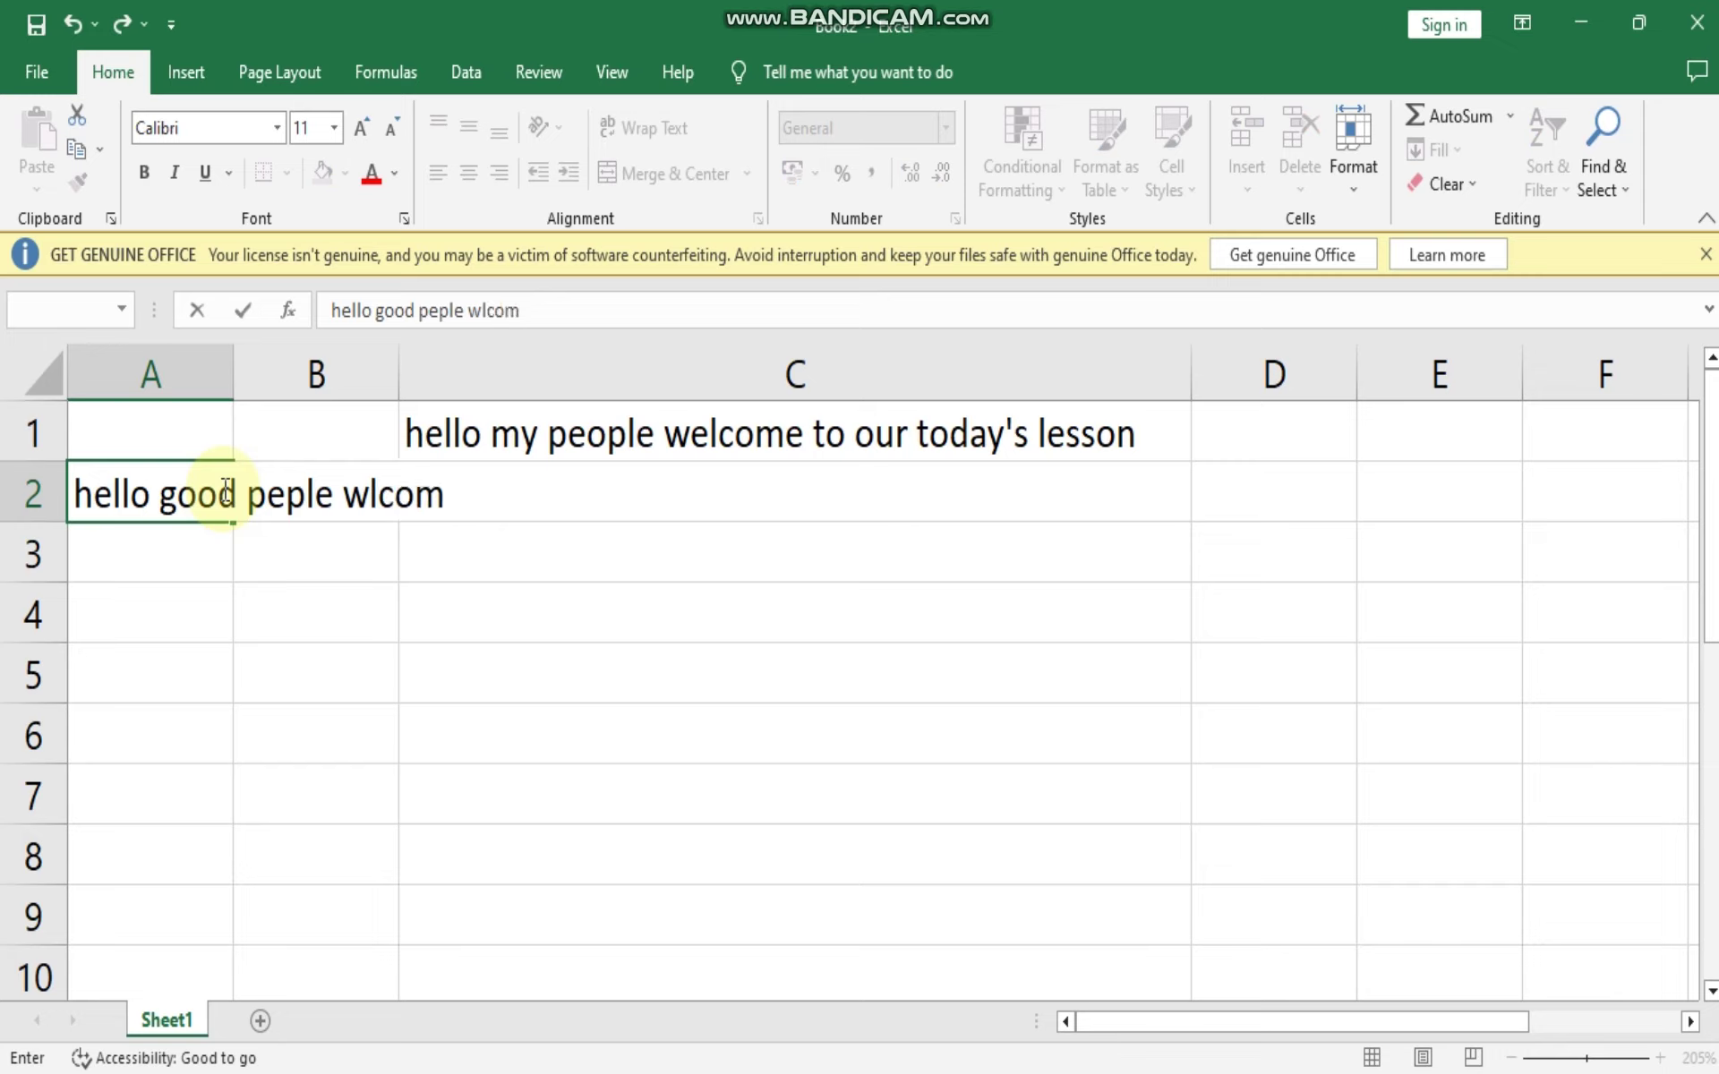
key(BackSpace)
key(BackSpace)
key(BackSpace)
key(BackSpace)
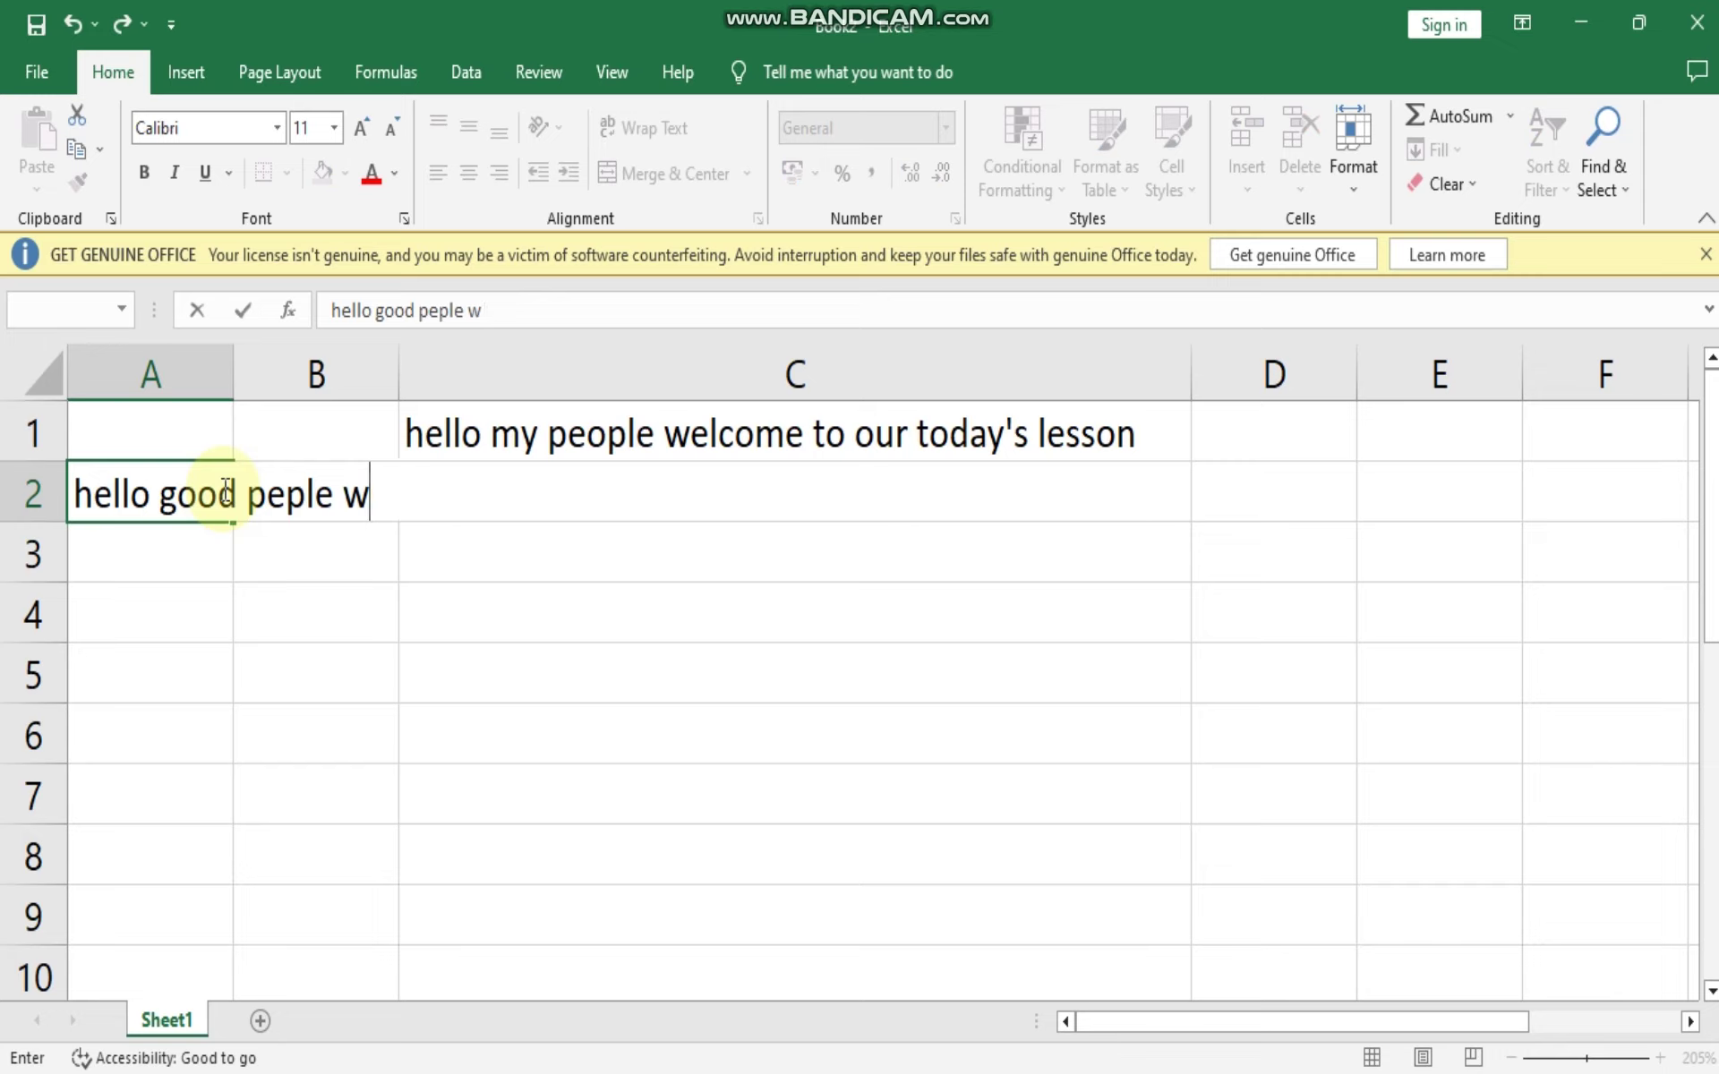
text(elcom)
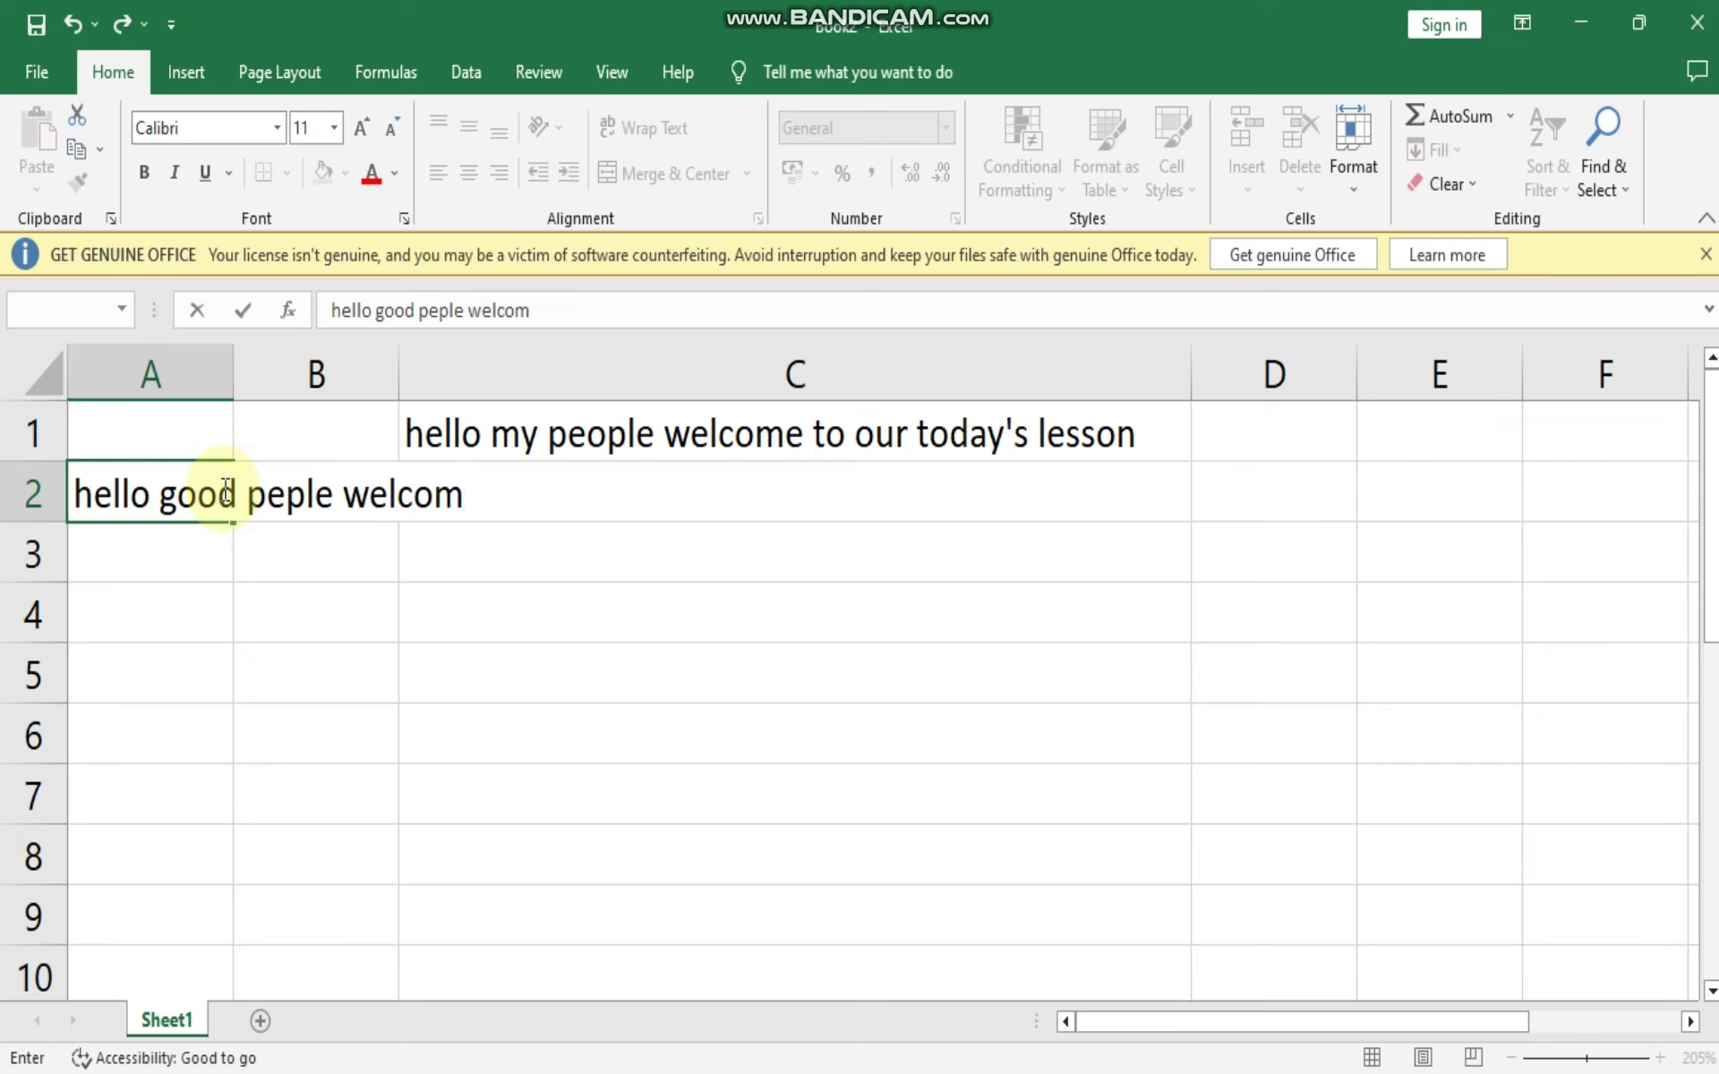
text(e)
click(729, 721)
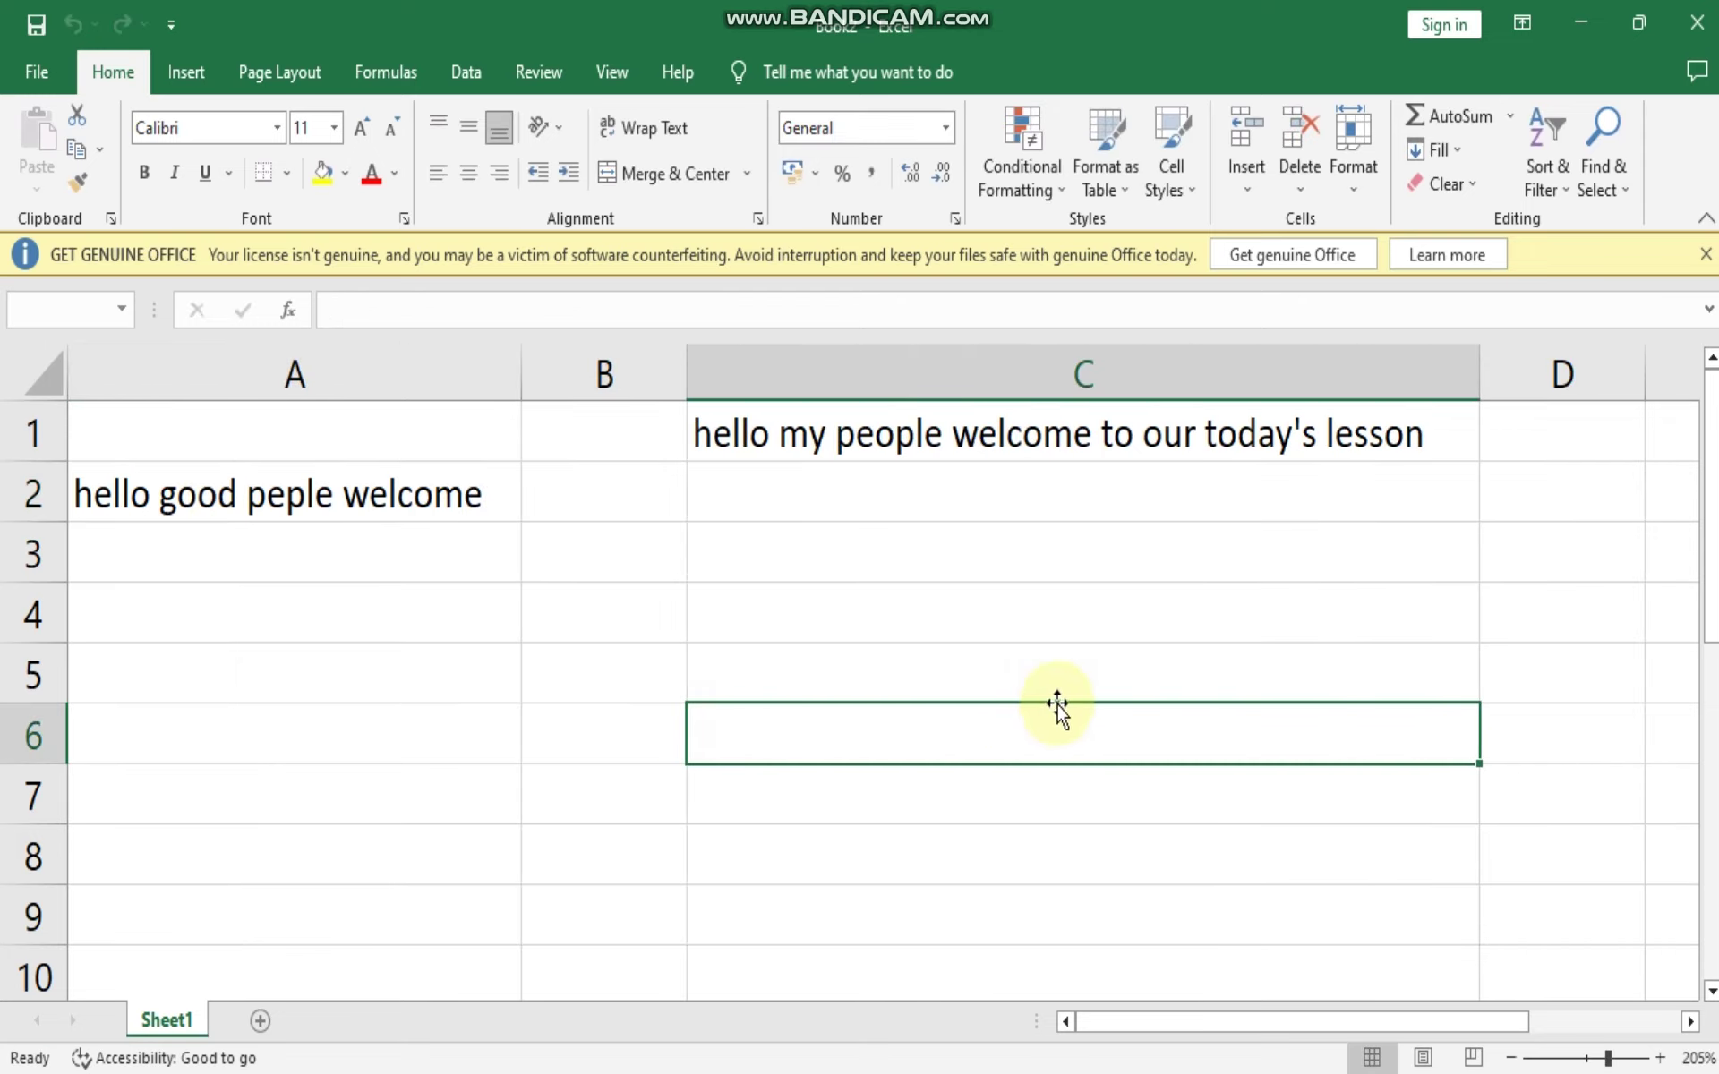
Enter 'this is excell class on how to autofit column' into B2 so column B autofits.
click(627, 488)
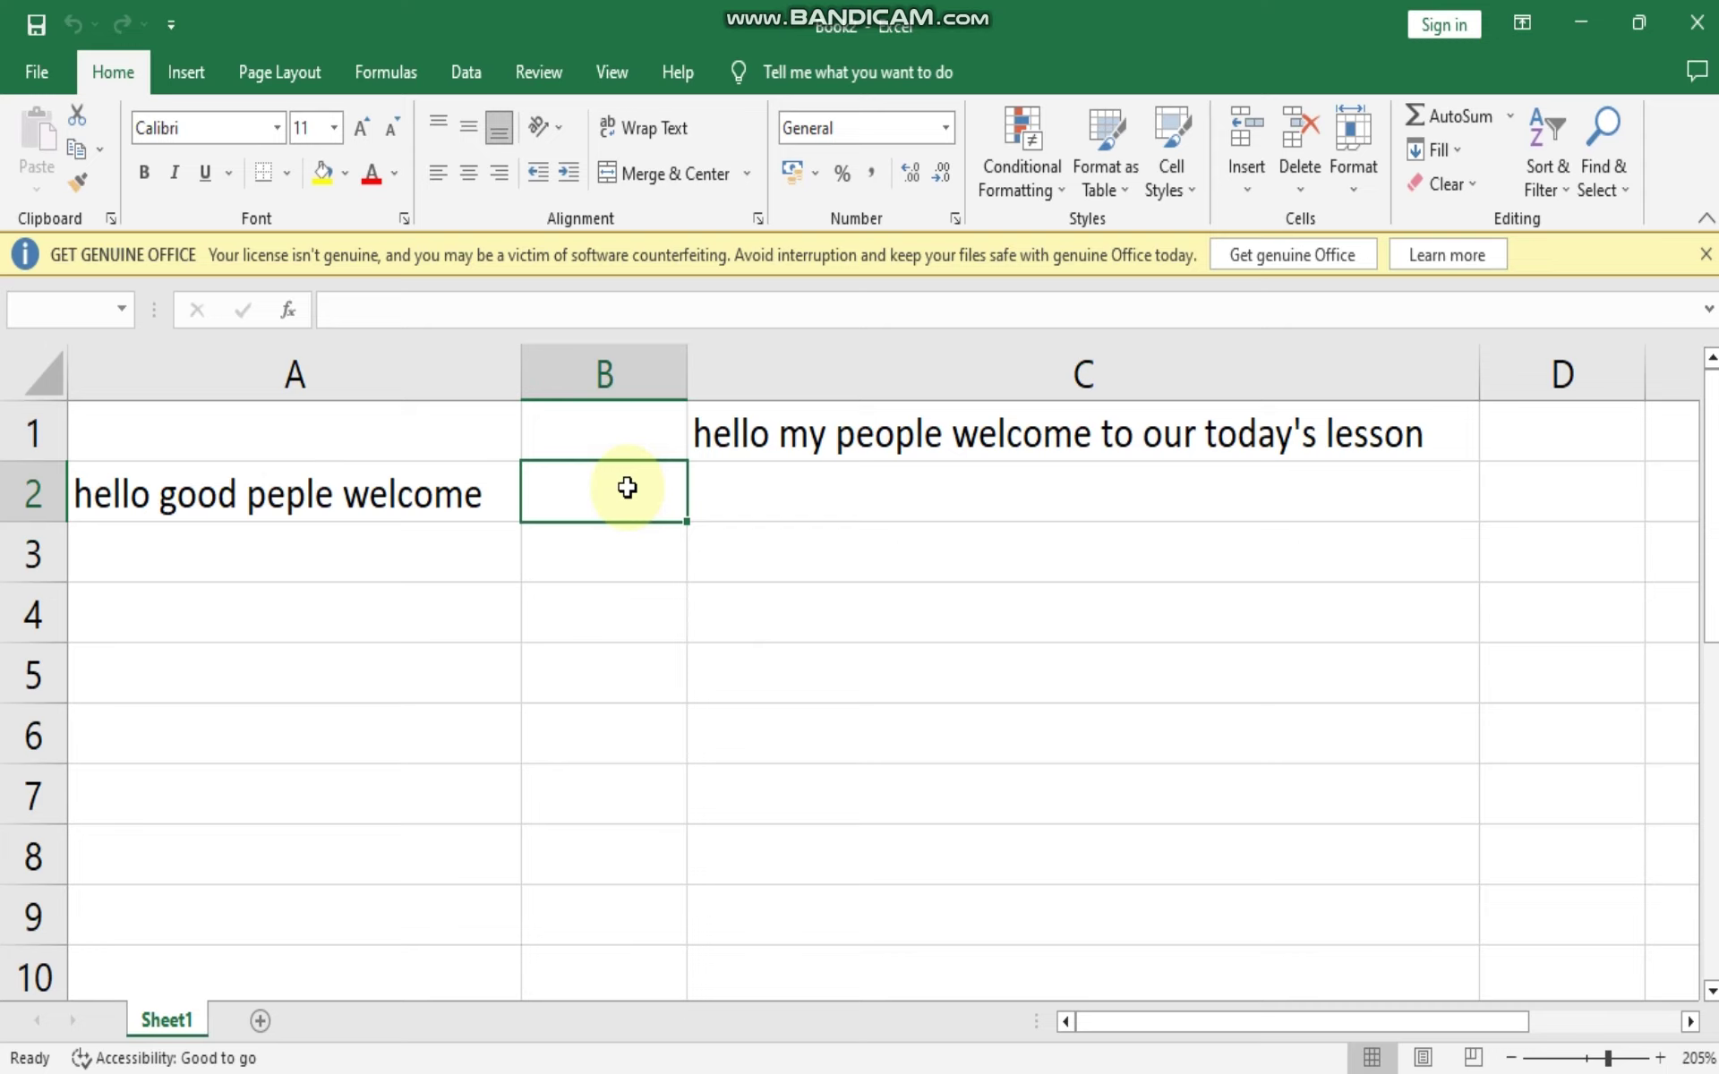
text(this)
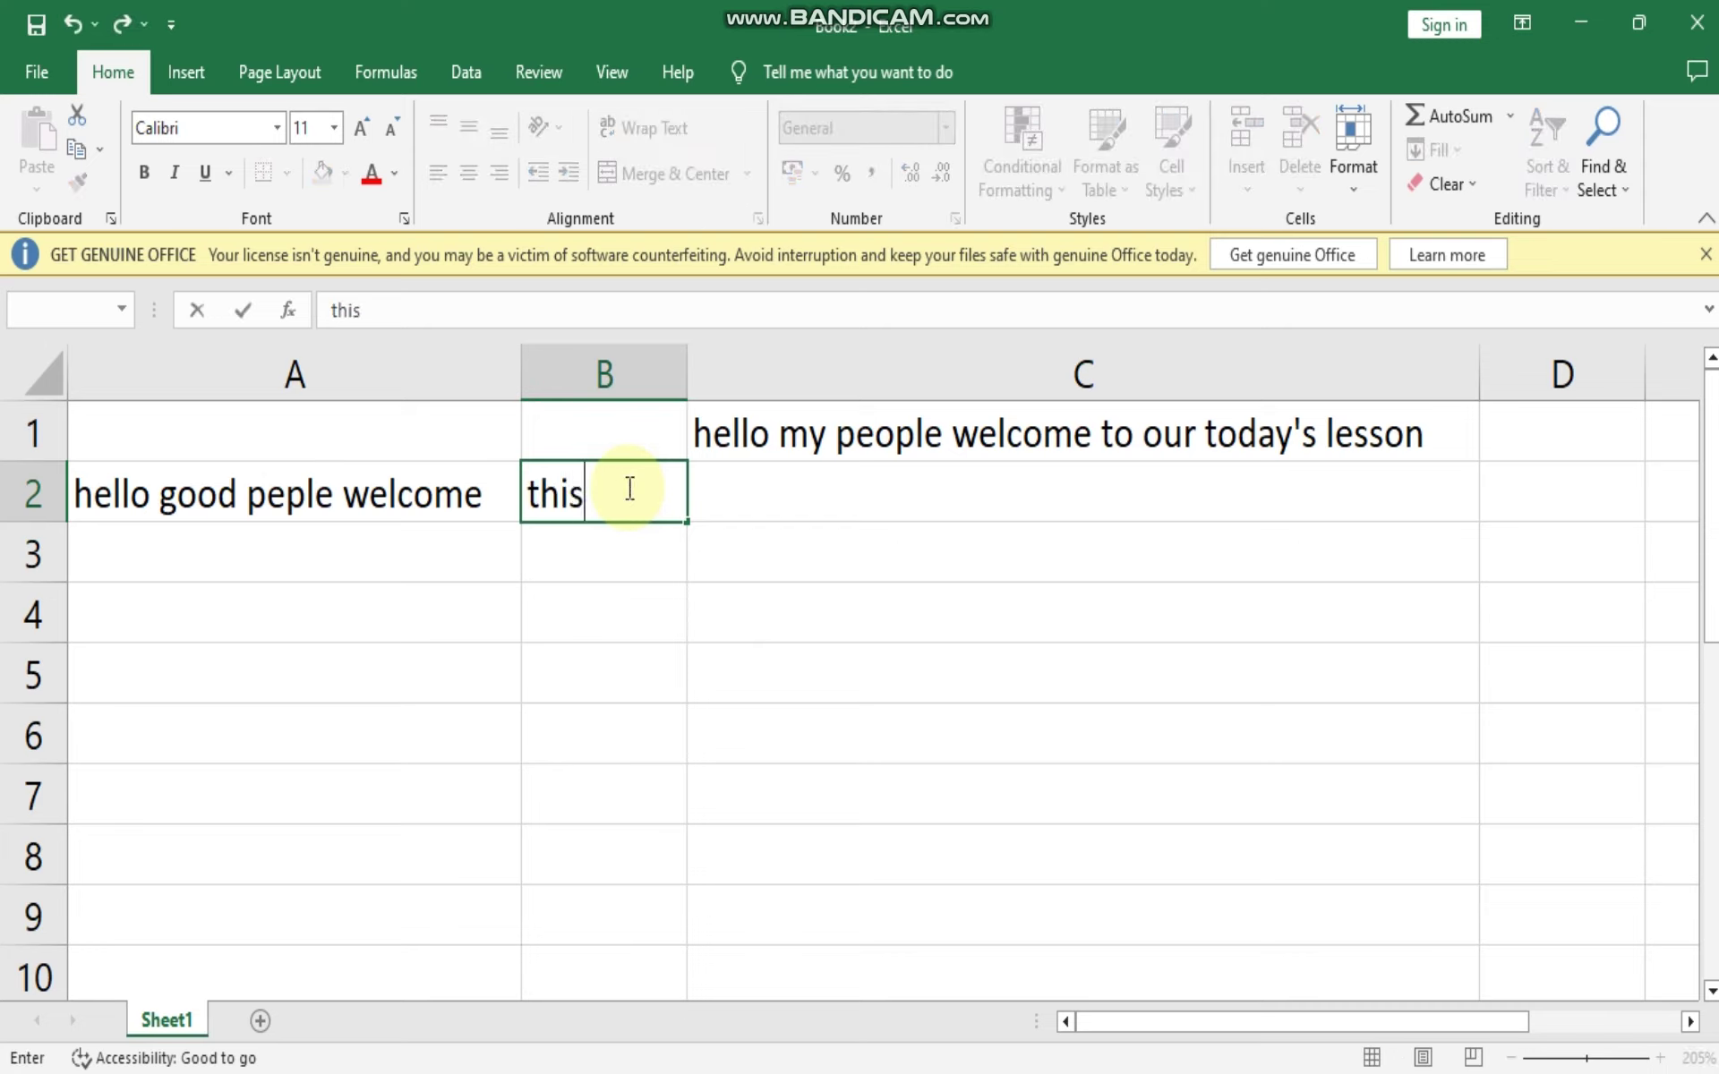
text( is e)
text(xcell)
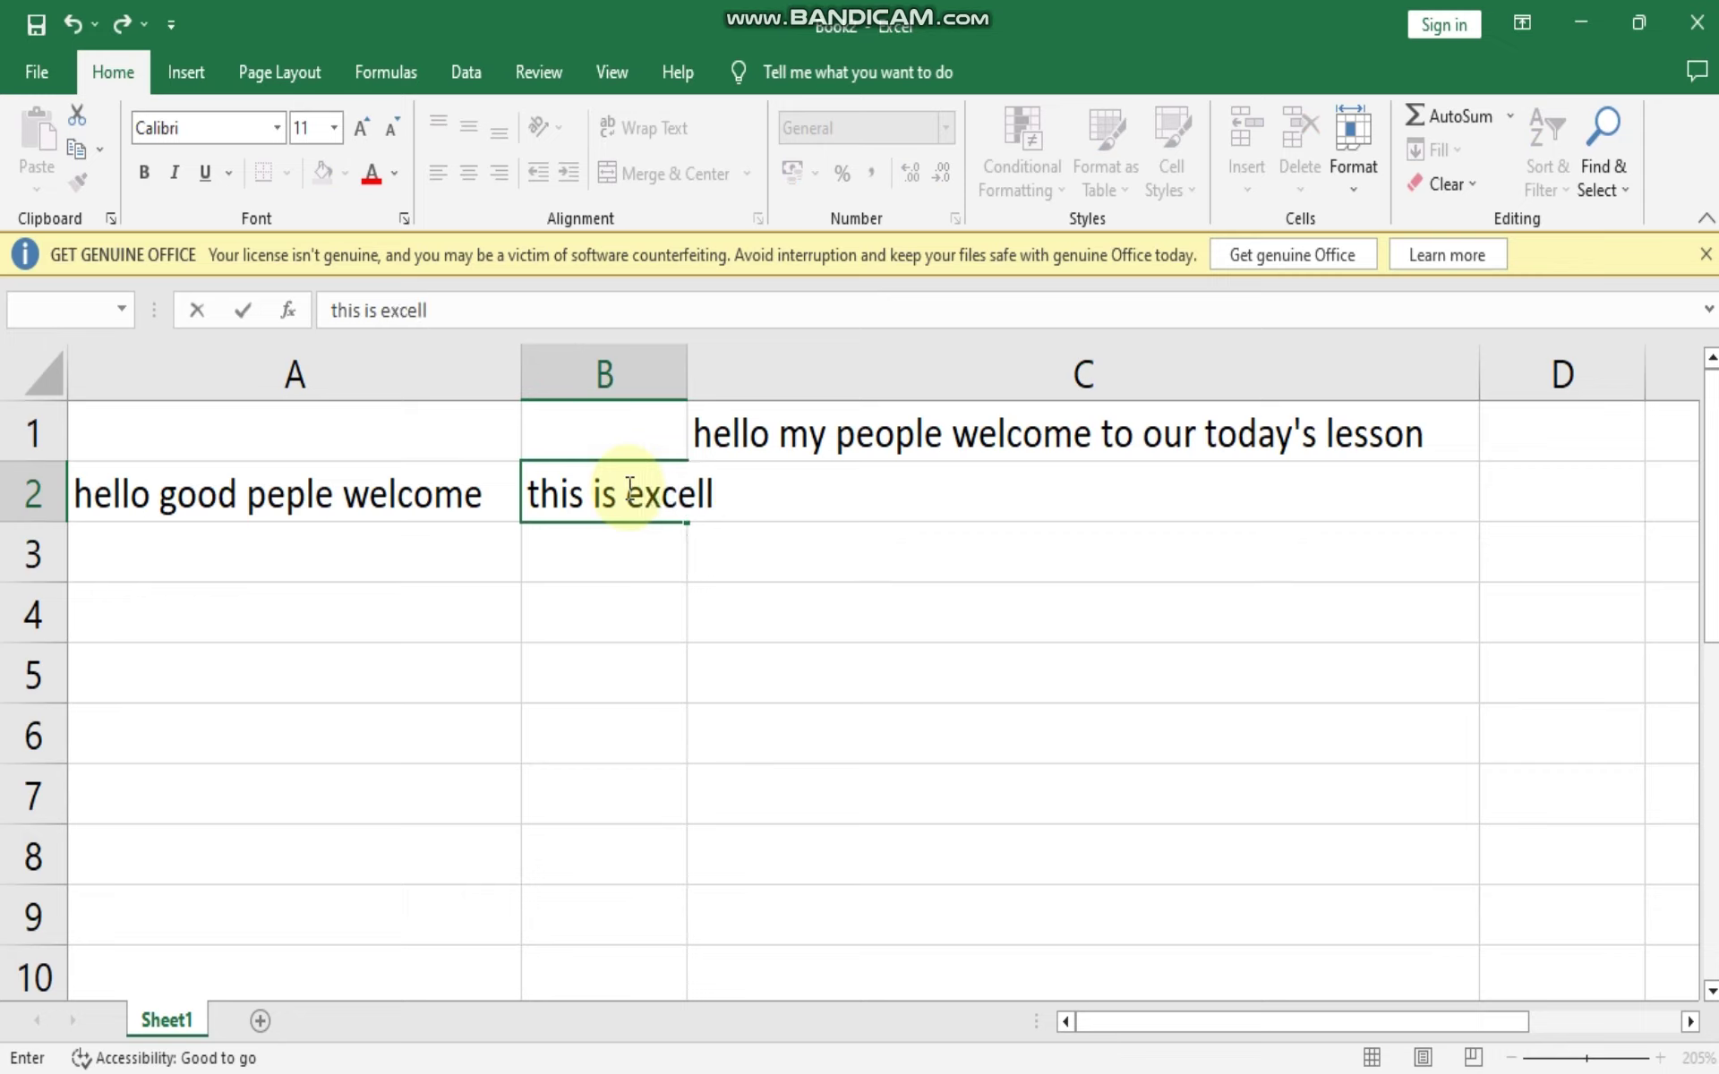
text( c)
text(ls)
text(aa)
key(BackSpace)
key(BackSpace)
key(BackSpace)
key(BackSpace)
text(lass )
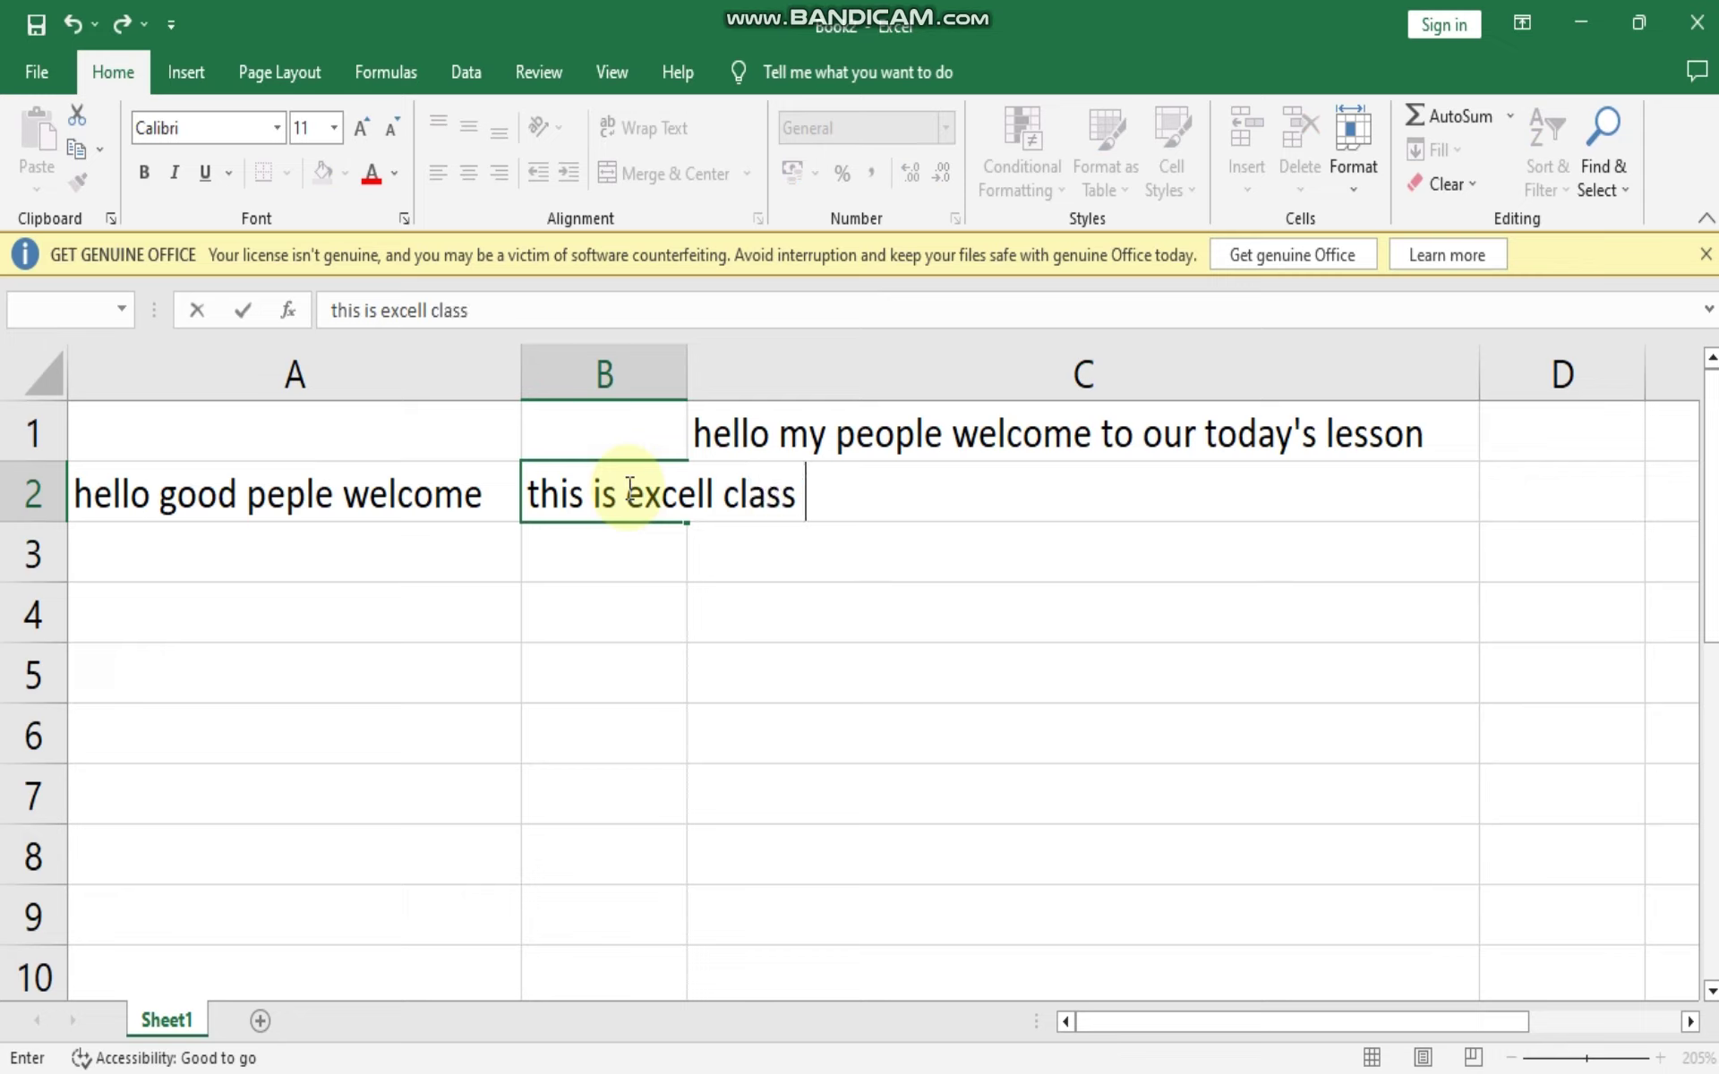
text(of)
key(BackSpace)
key(BackSpace)
text(n ho)
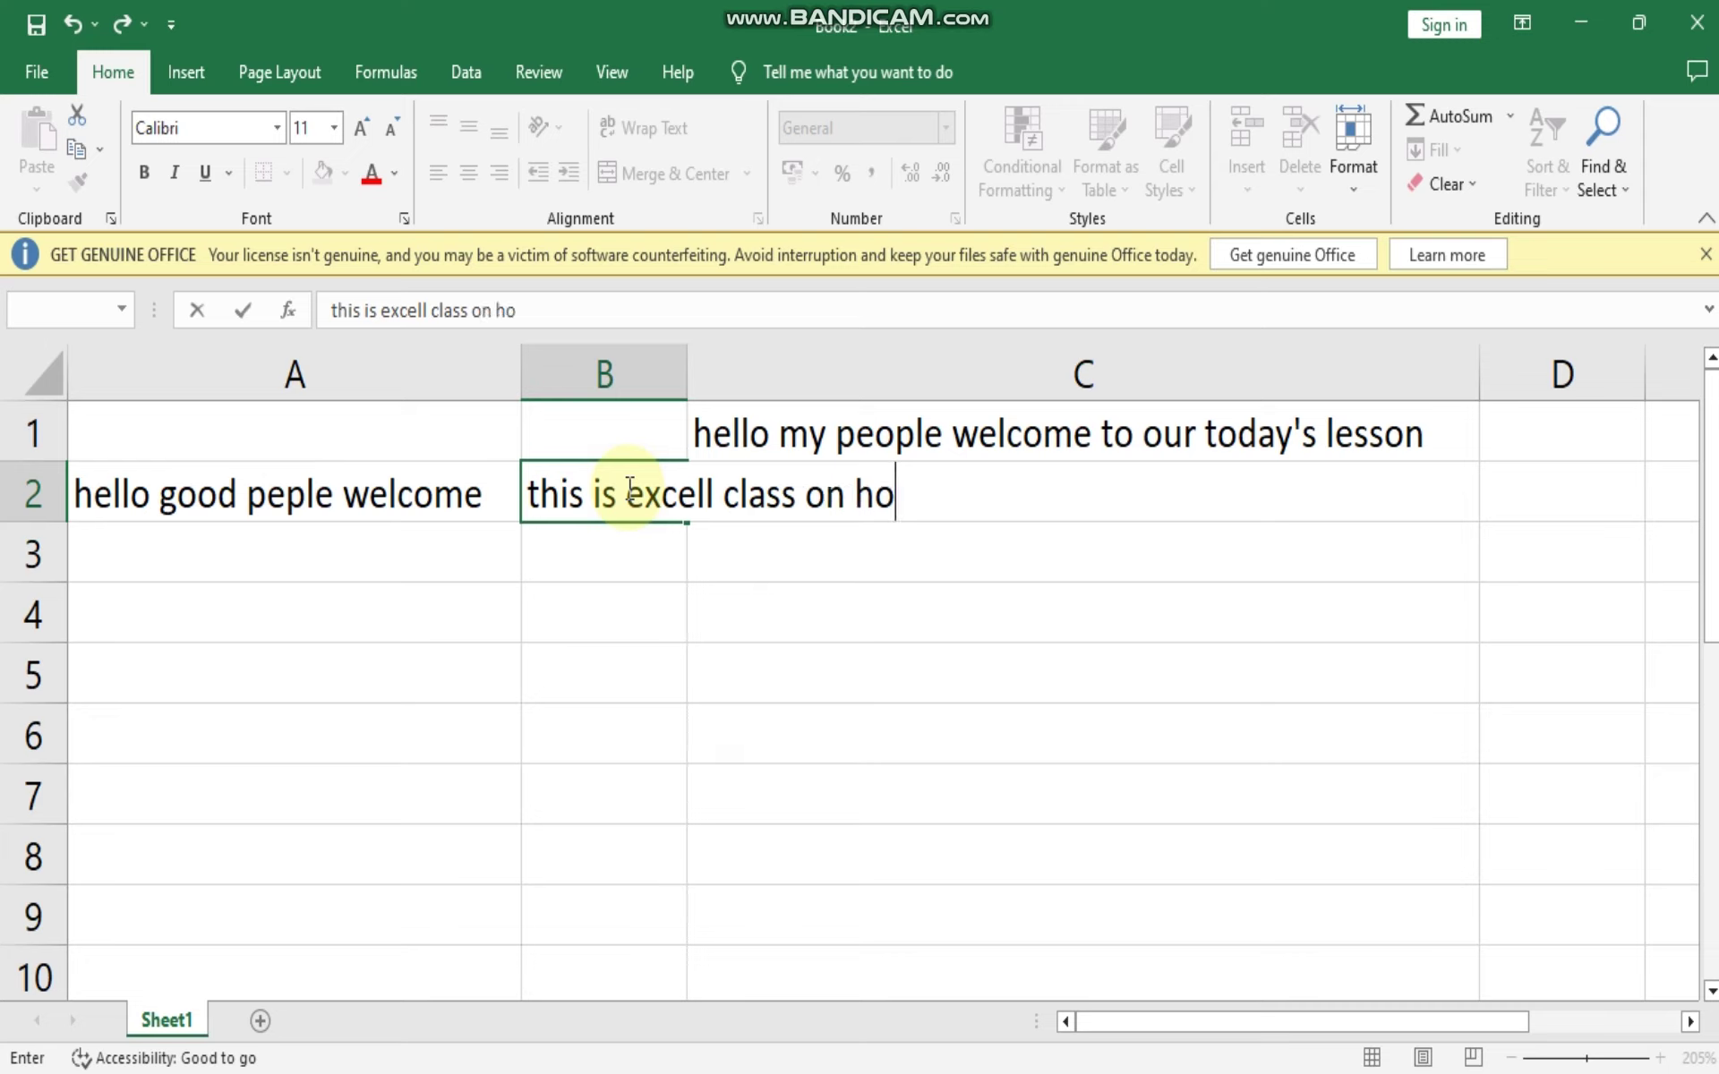
text(w to )
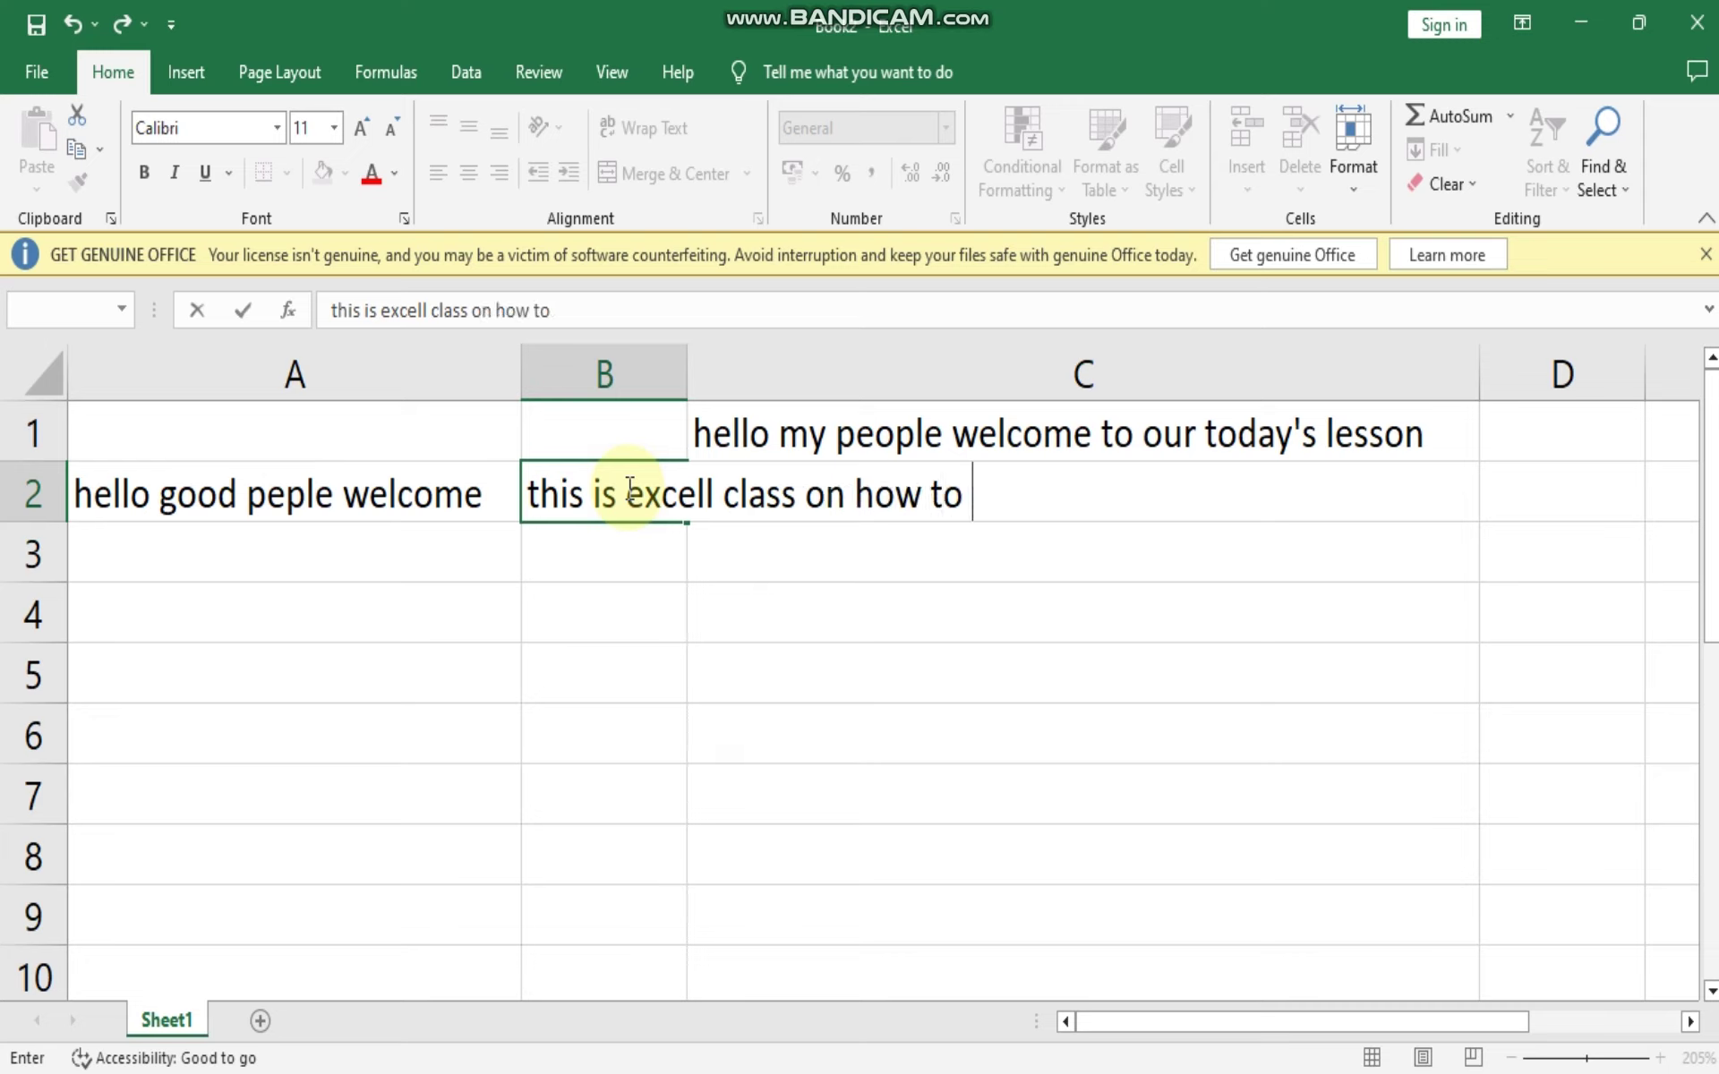
text(autofi)
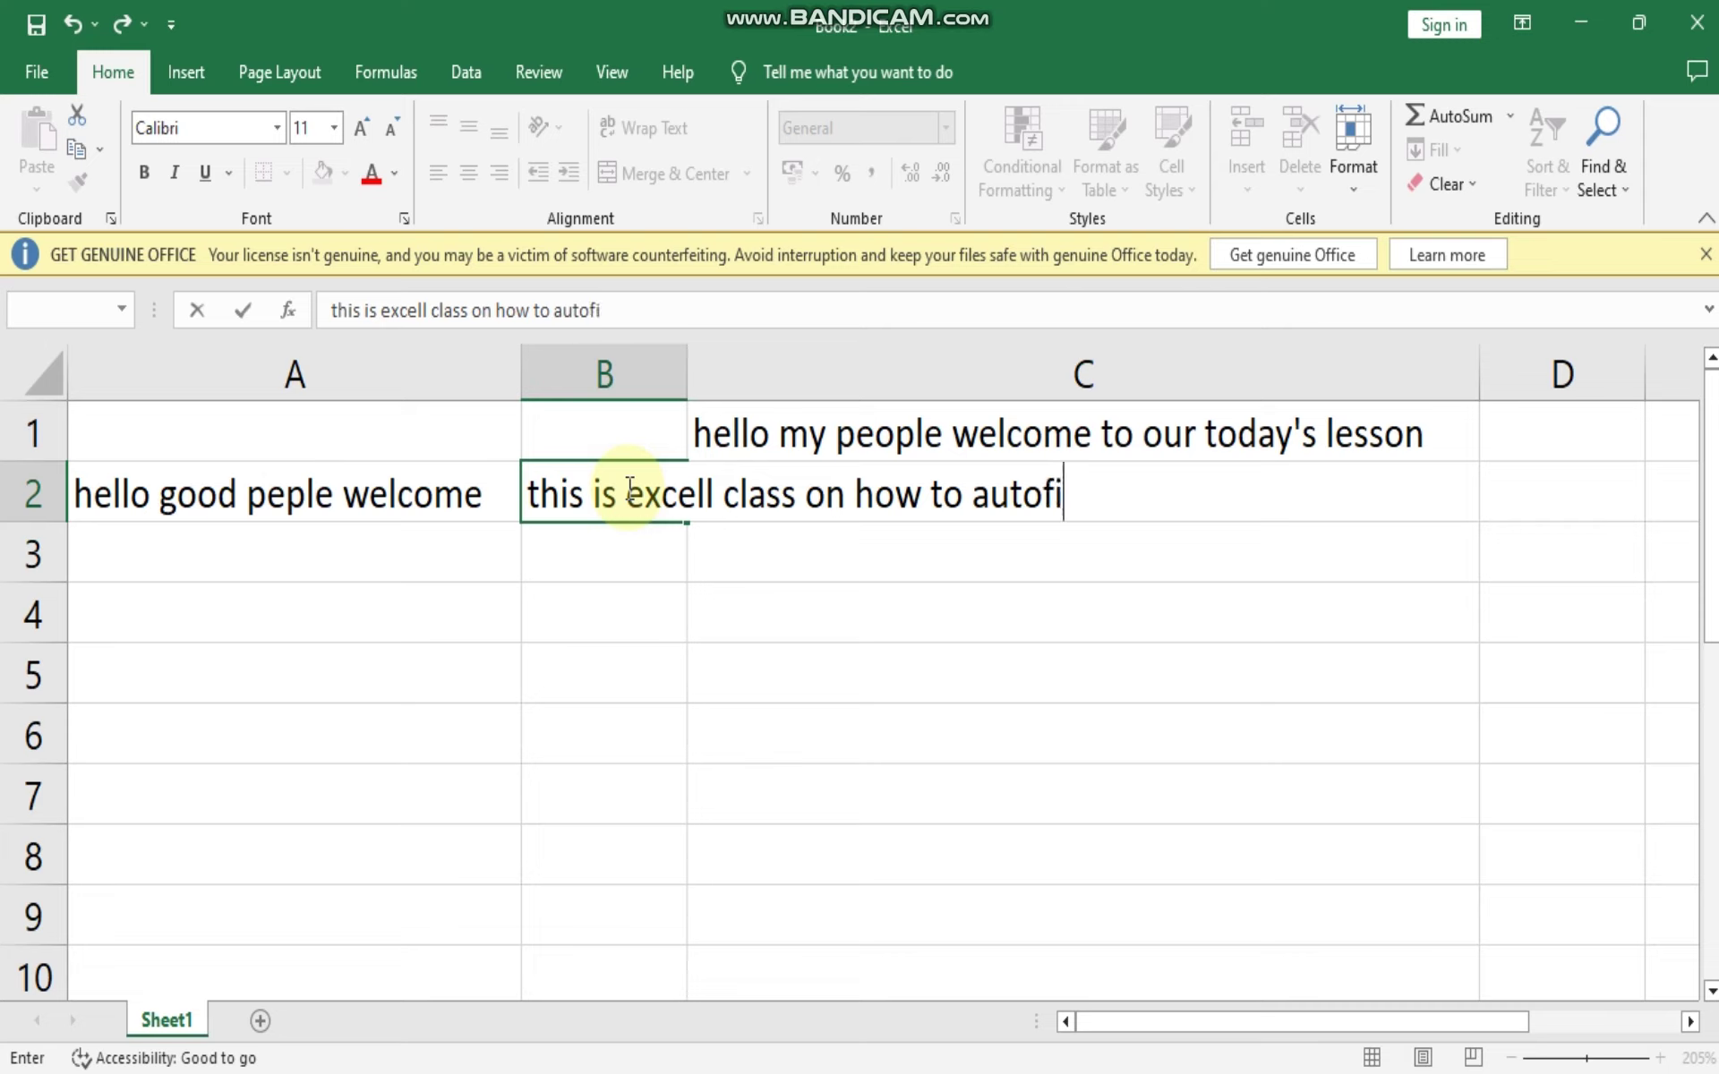
text(t co)
text(lu)
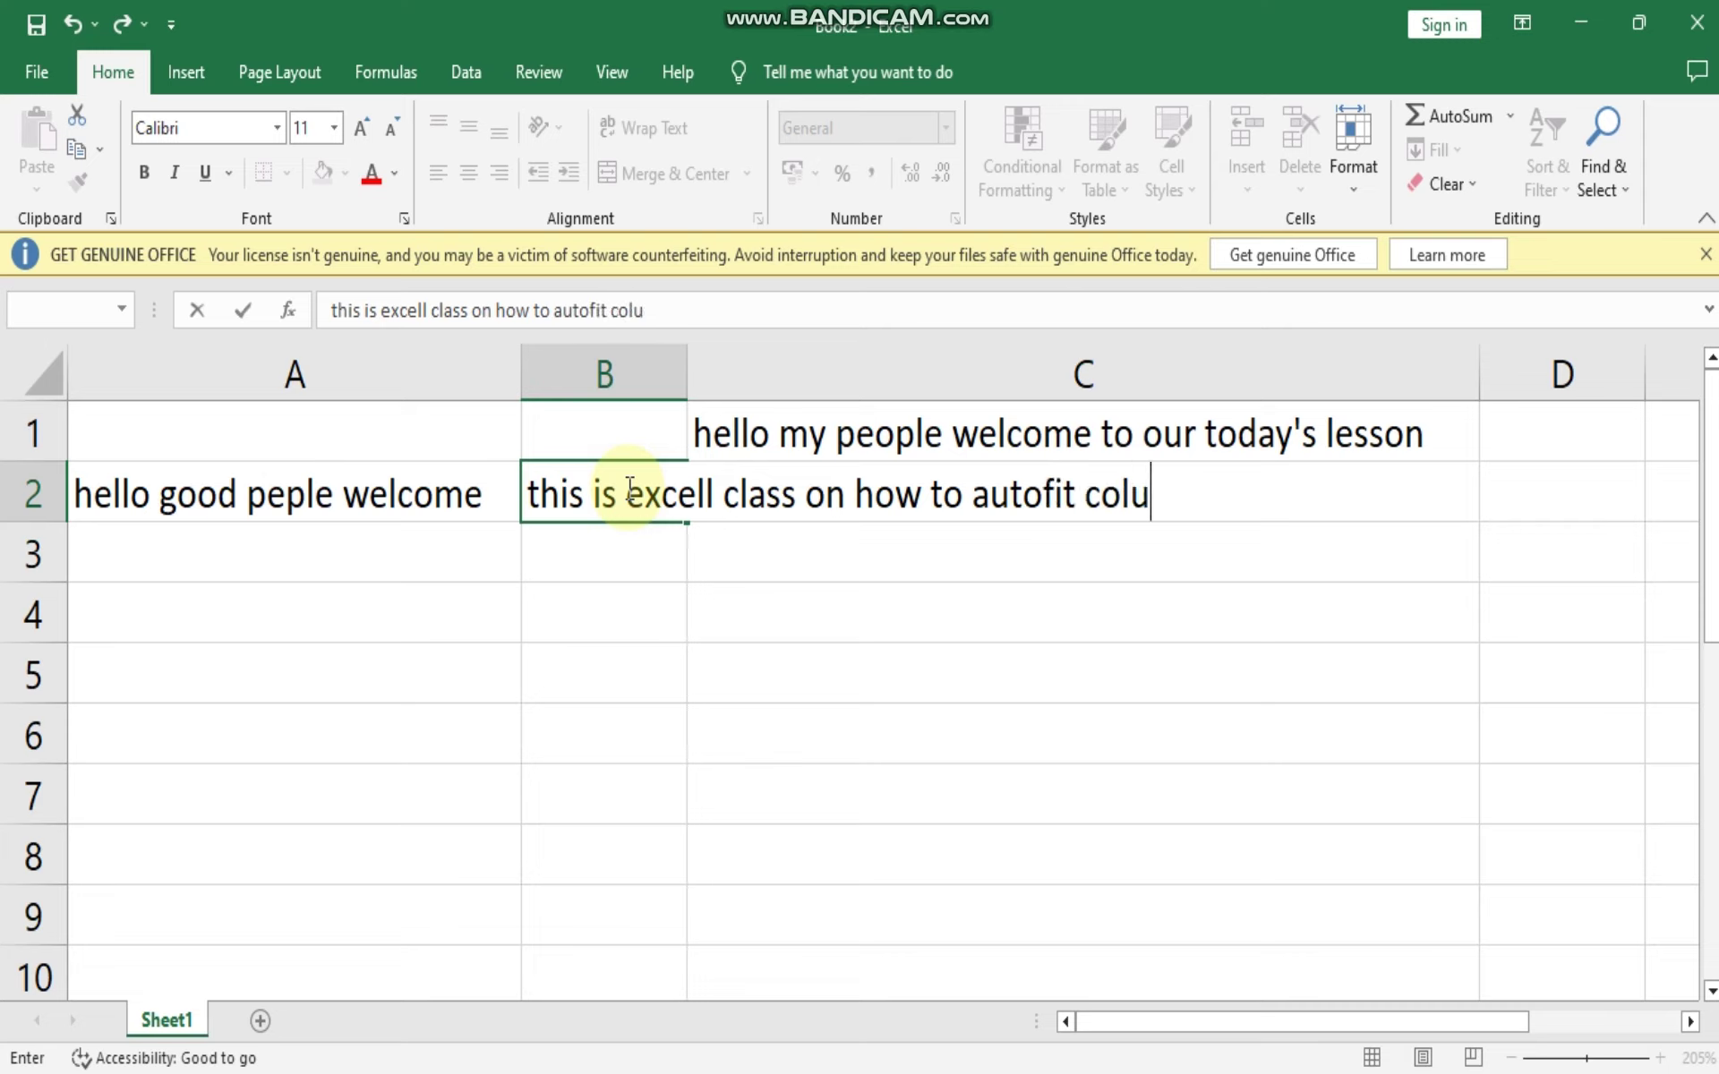
text(mn)
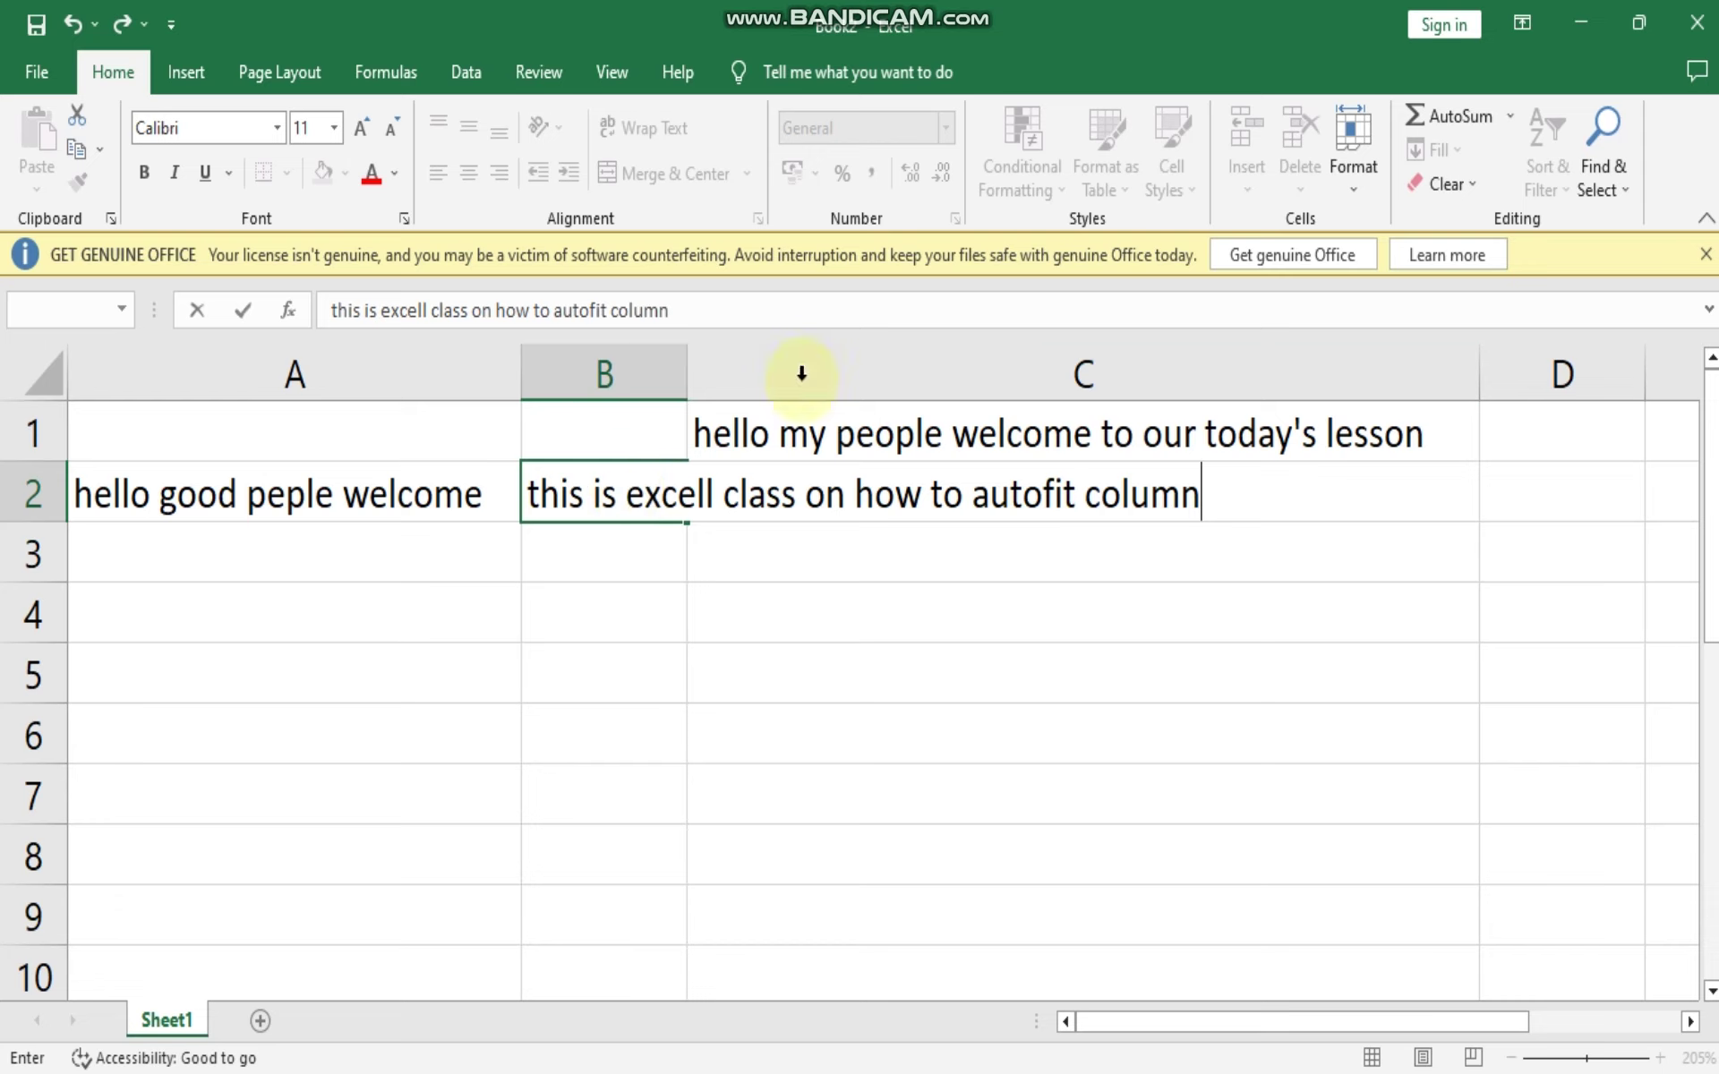
click(1262, 629)
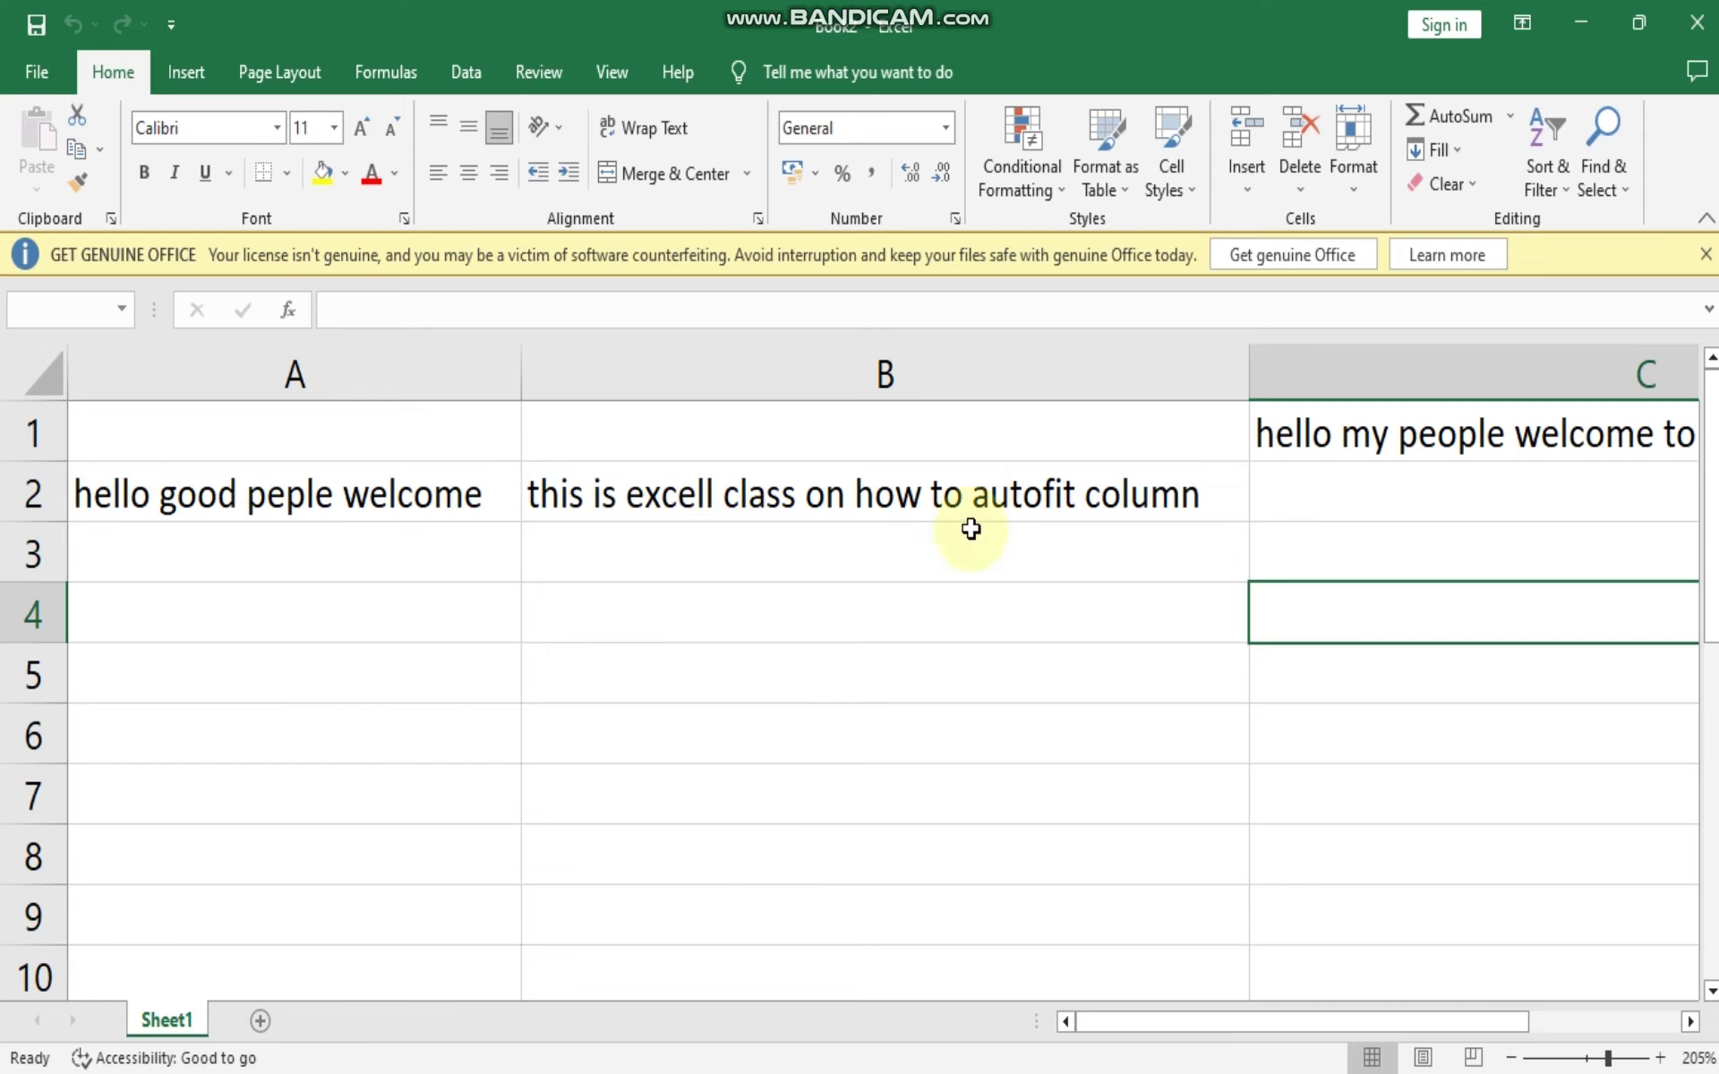
click(198, 555)
text(sss)
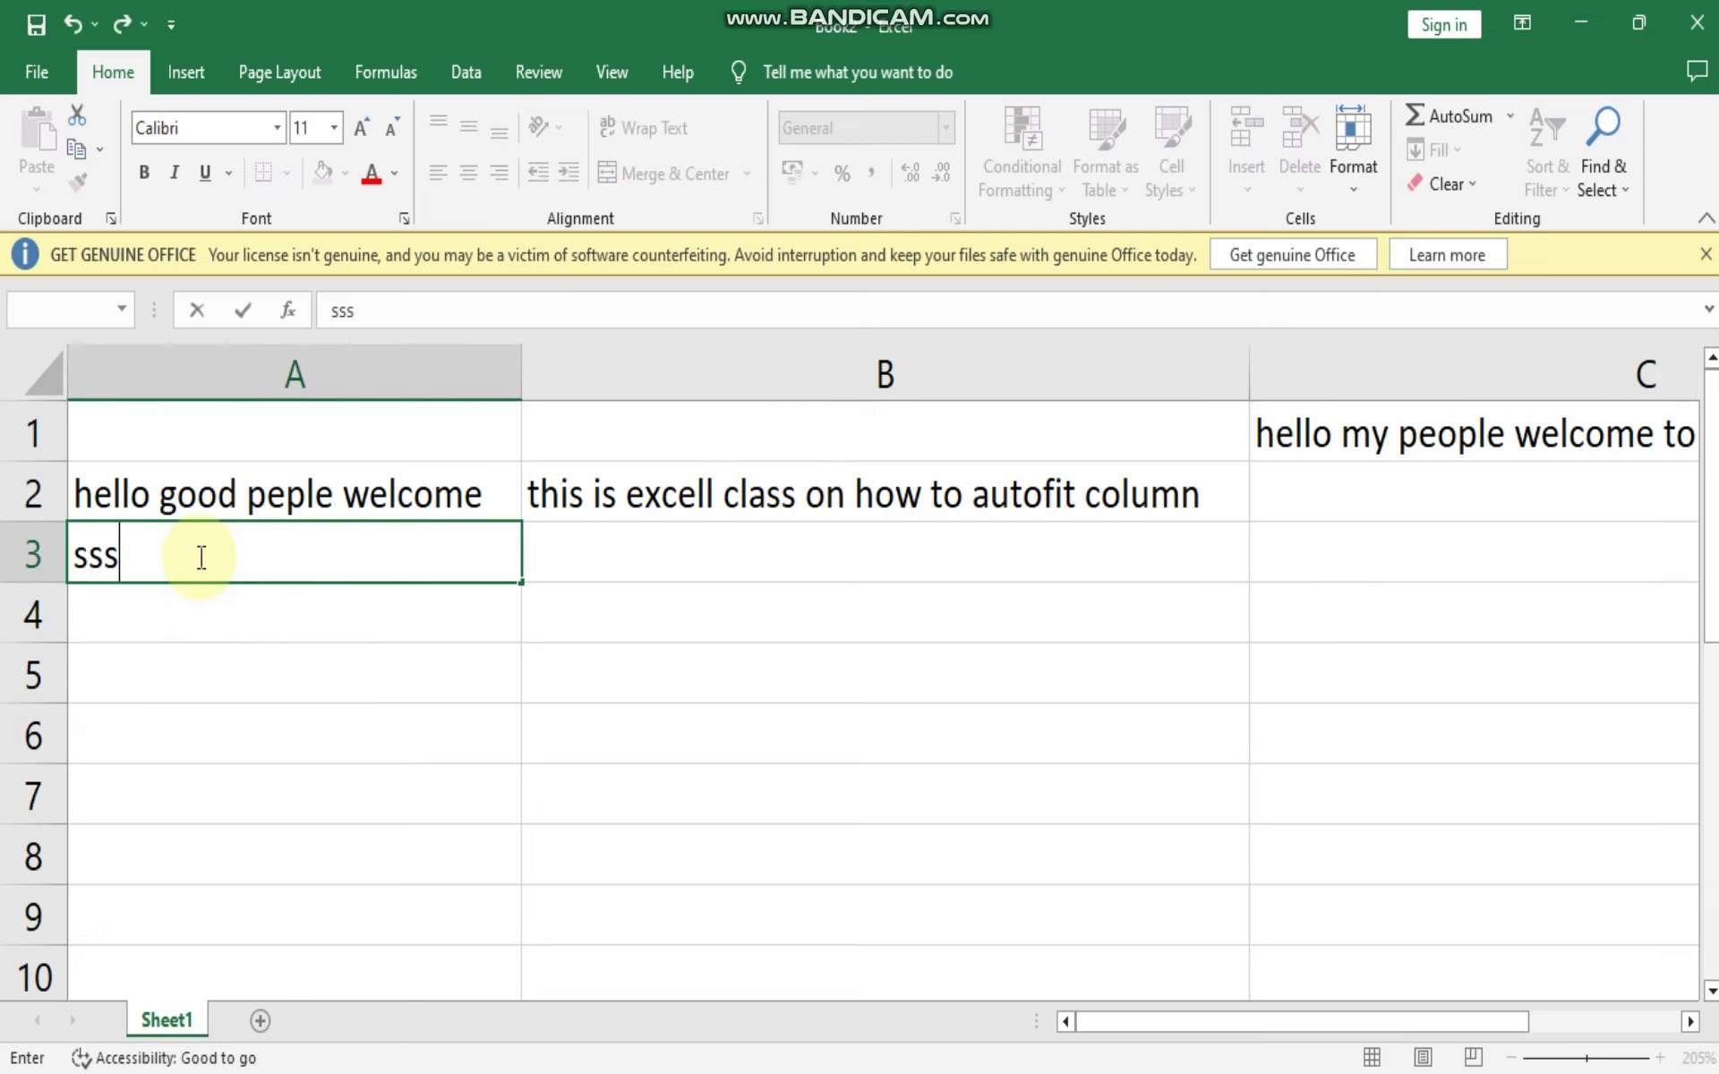
text(ssssssssssssssssssssssssssssssssssssssssssssssssssssssssssssssssssssssss)
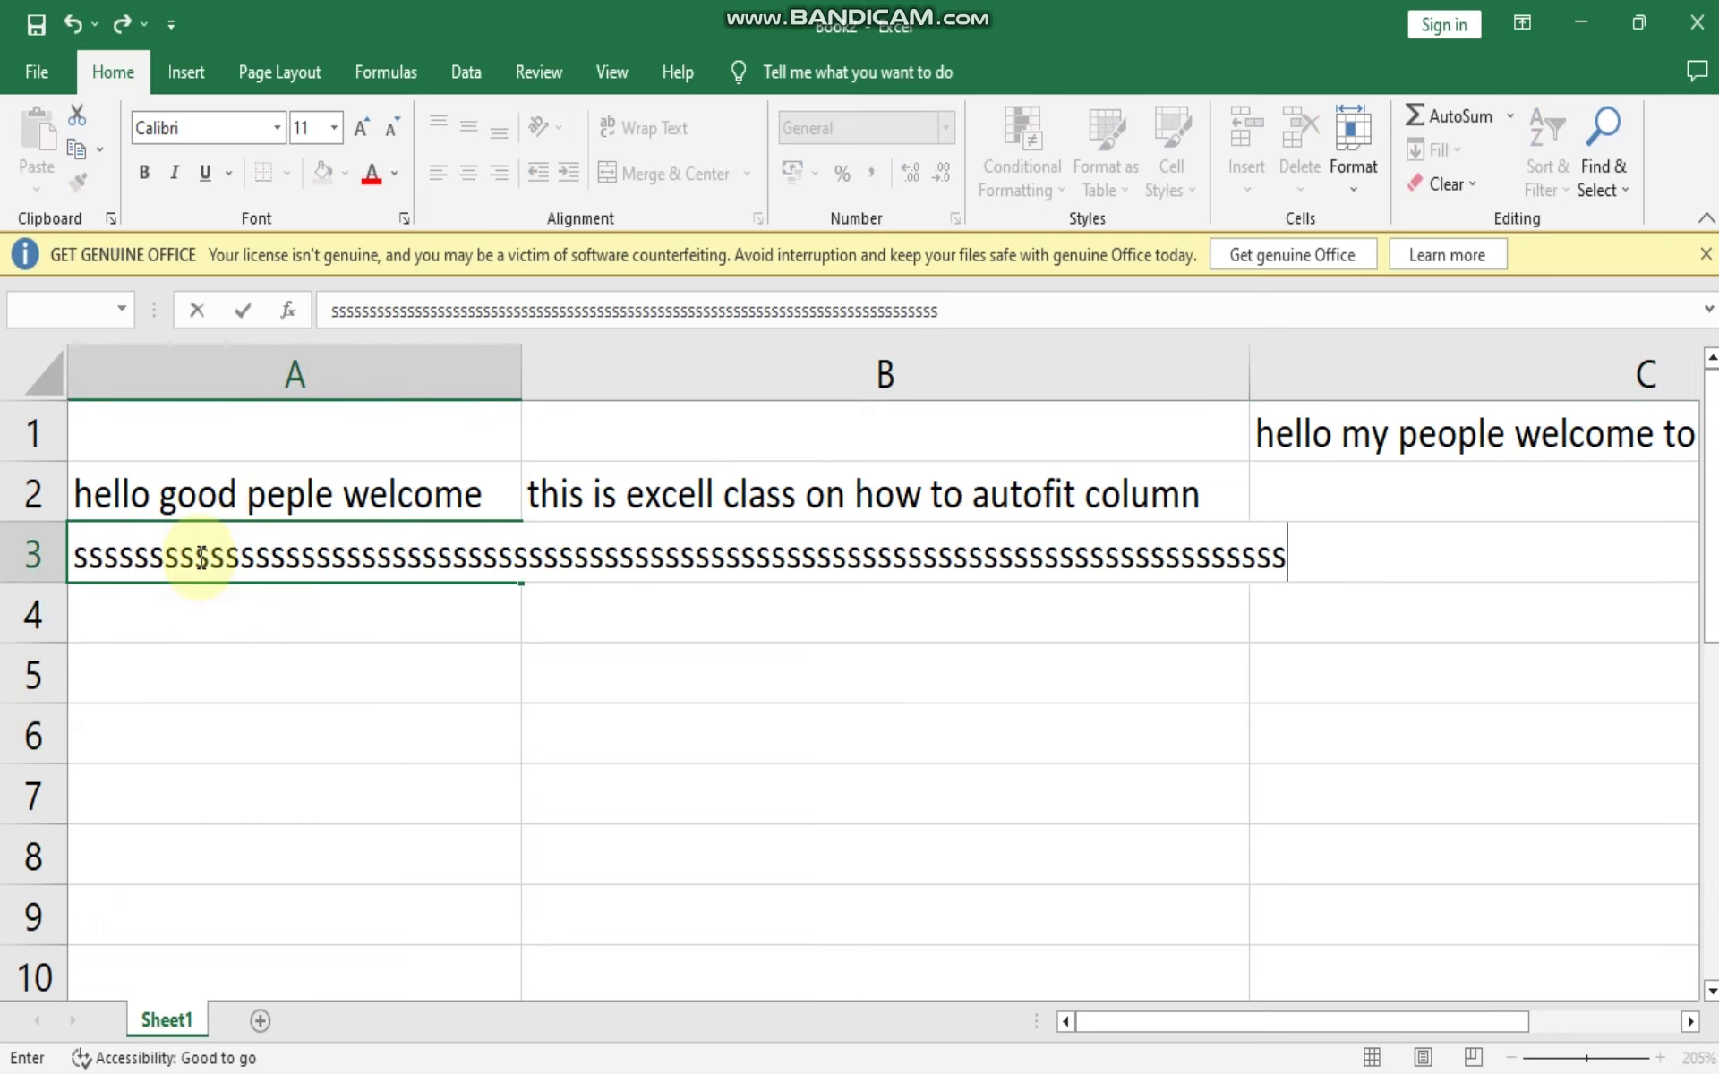
text(ssssssssssssssssss)
click(982, 779)
key(alt+h)
key(o)
key(i)
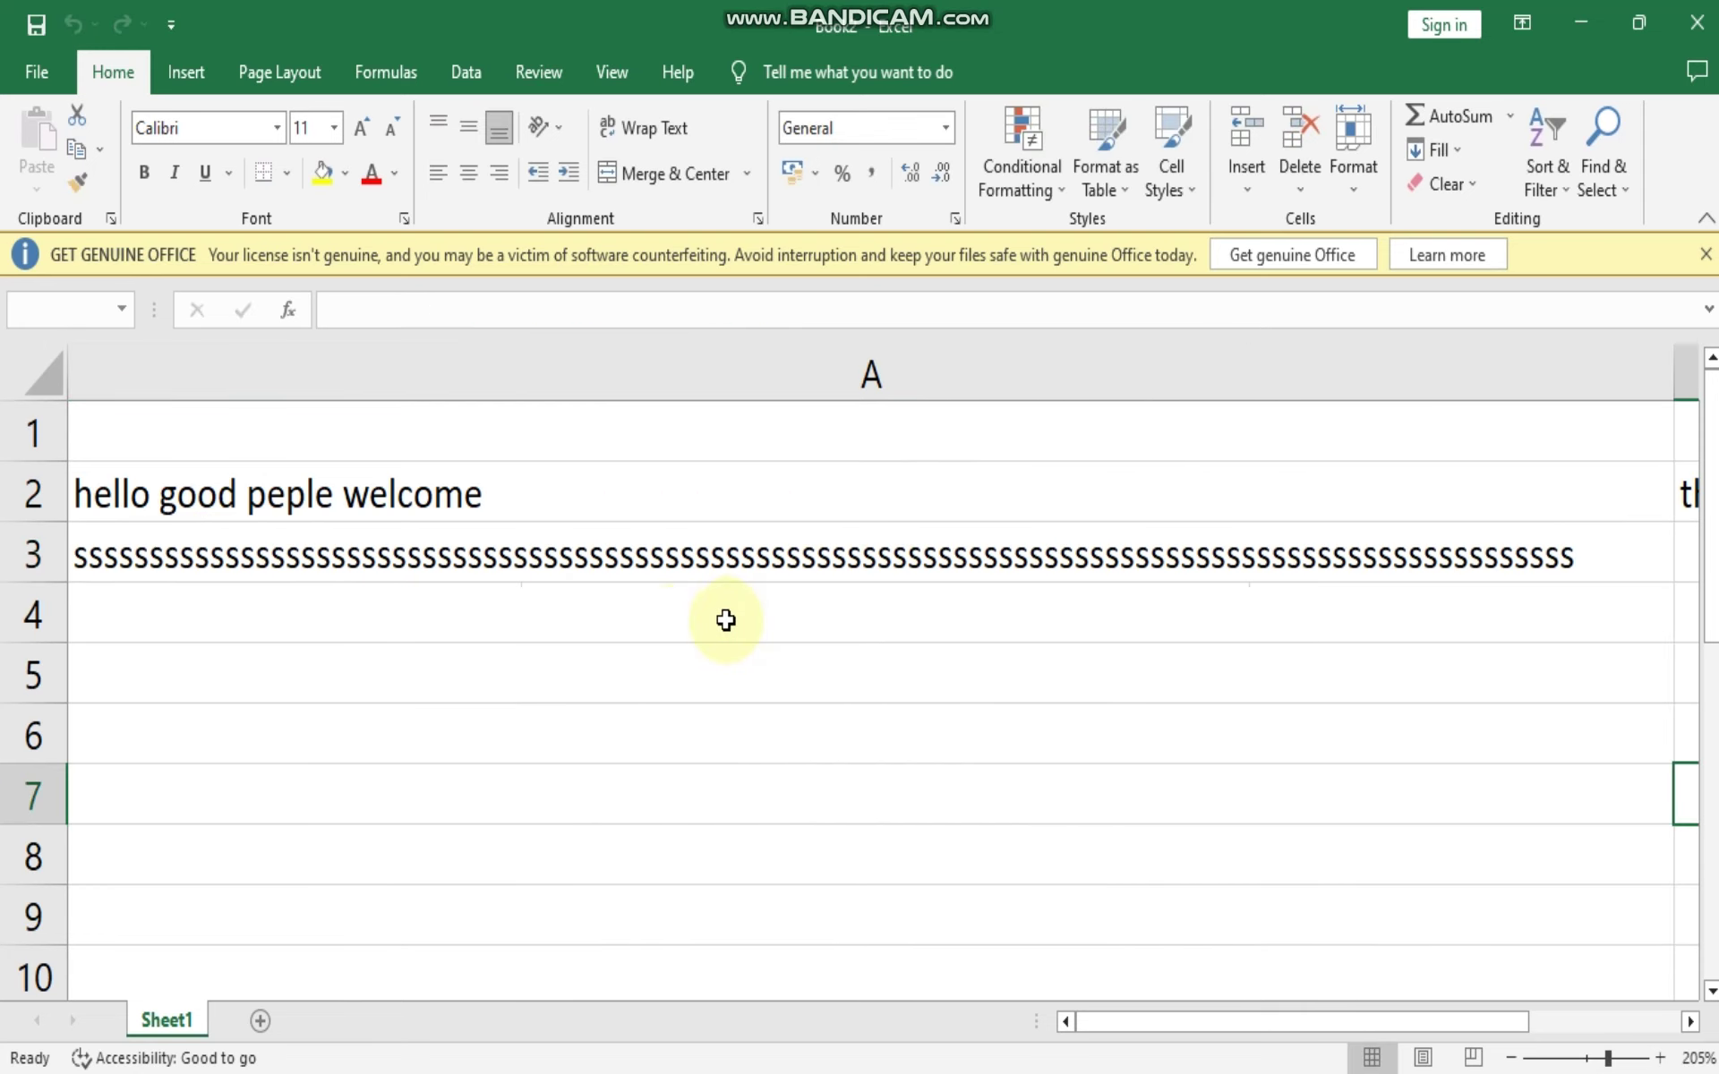
click(823, 575)
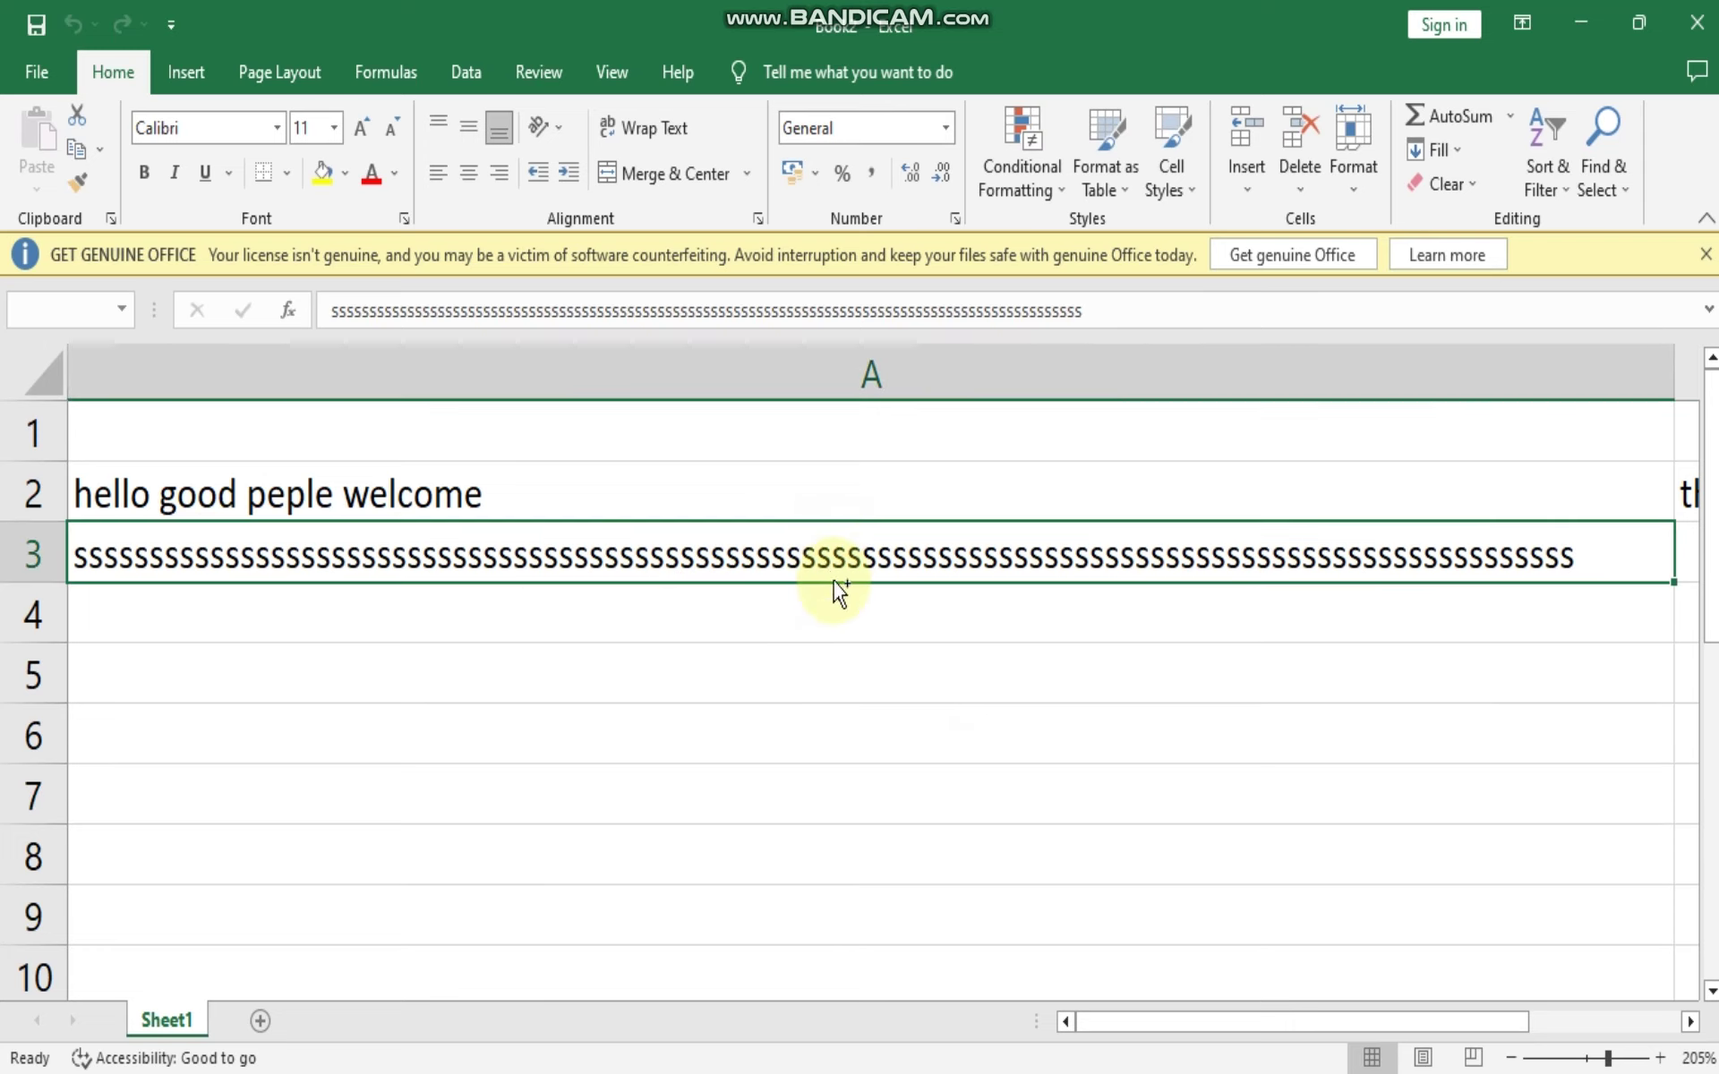
click(833, 562)
double_click(832, 562)
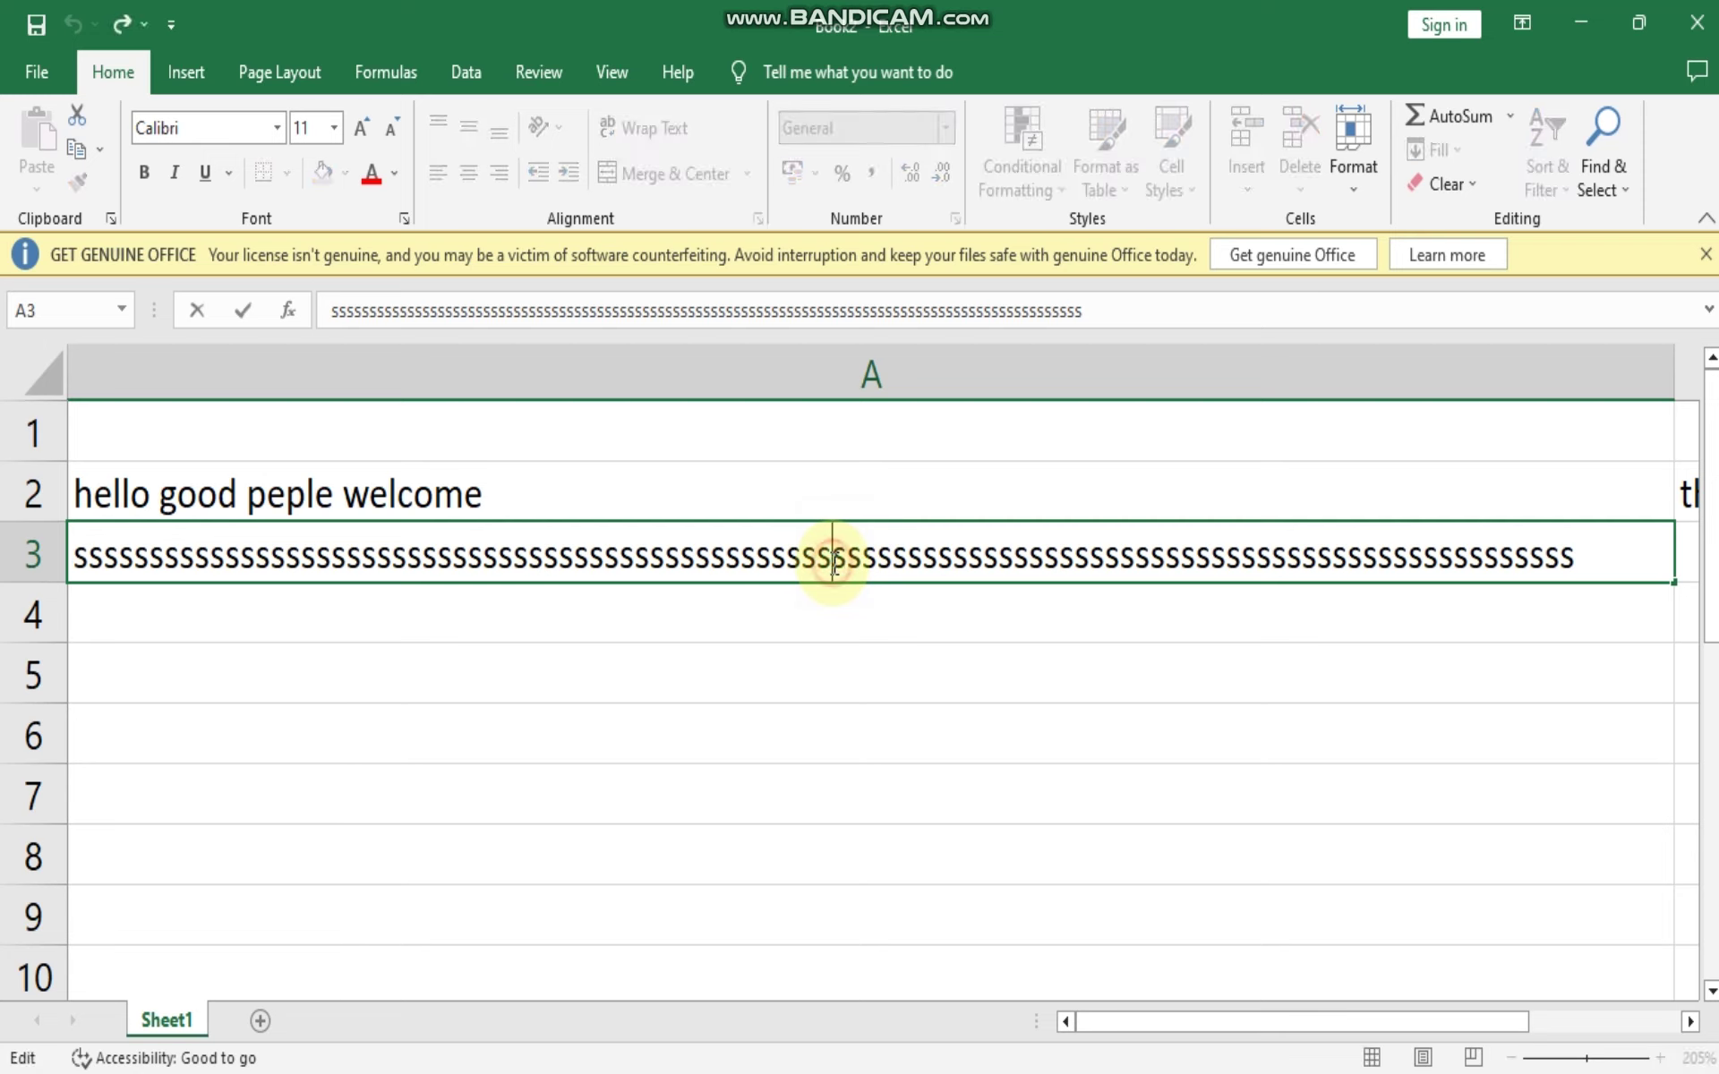
double_click(835, 563)
key(BackSpace)
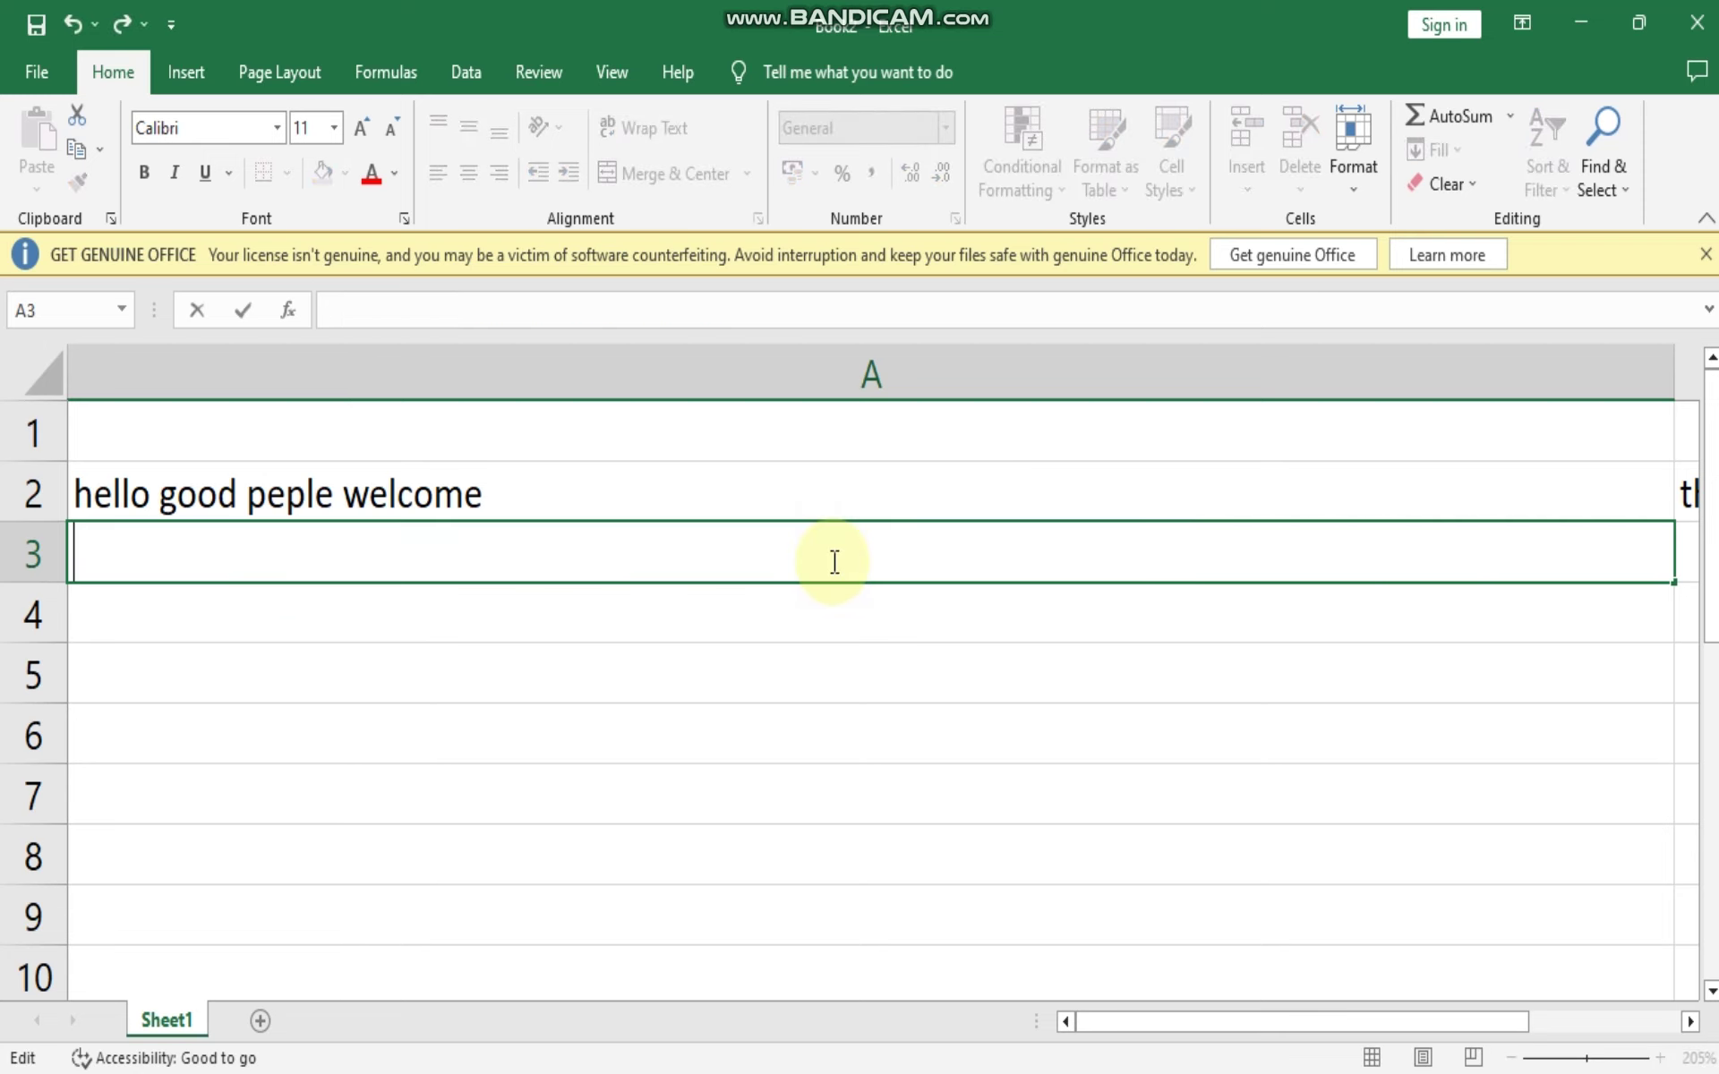
click(791, 814)
key(alt+h)
key(o)
key(i)
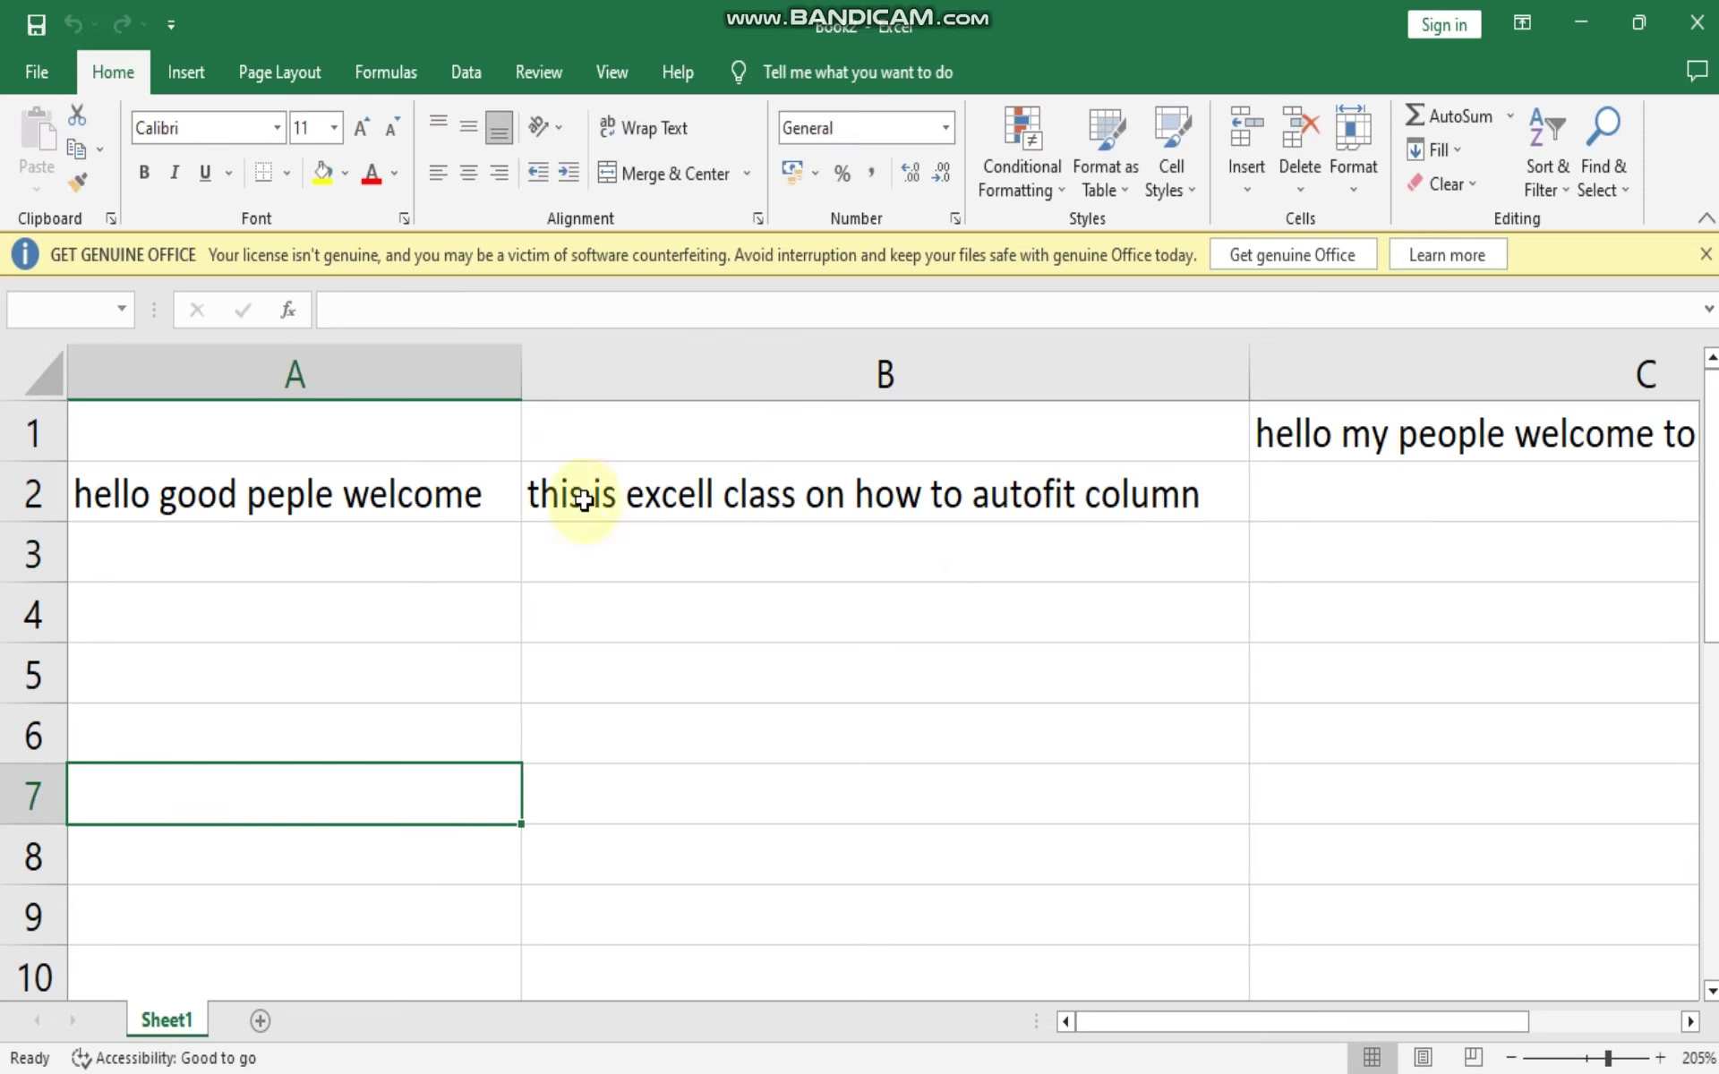